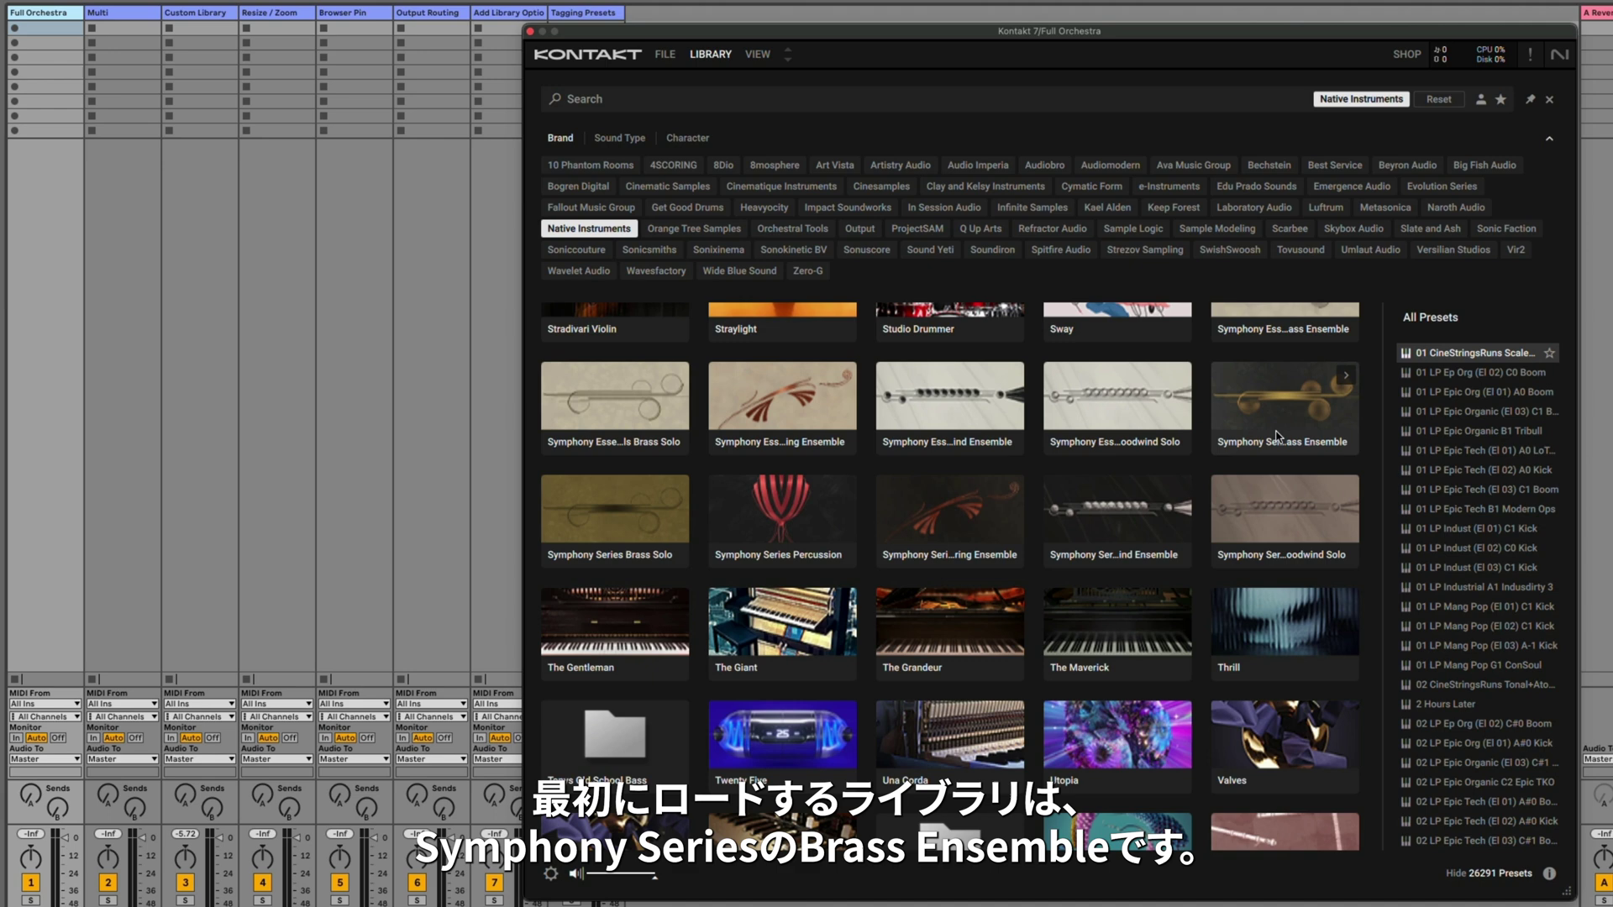
# Step: Load the Symphony Series Brass Ensemble preset, then String Ensemble into the next empty slot
pyautogui.click(1277, 417)
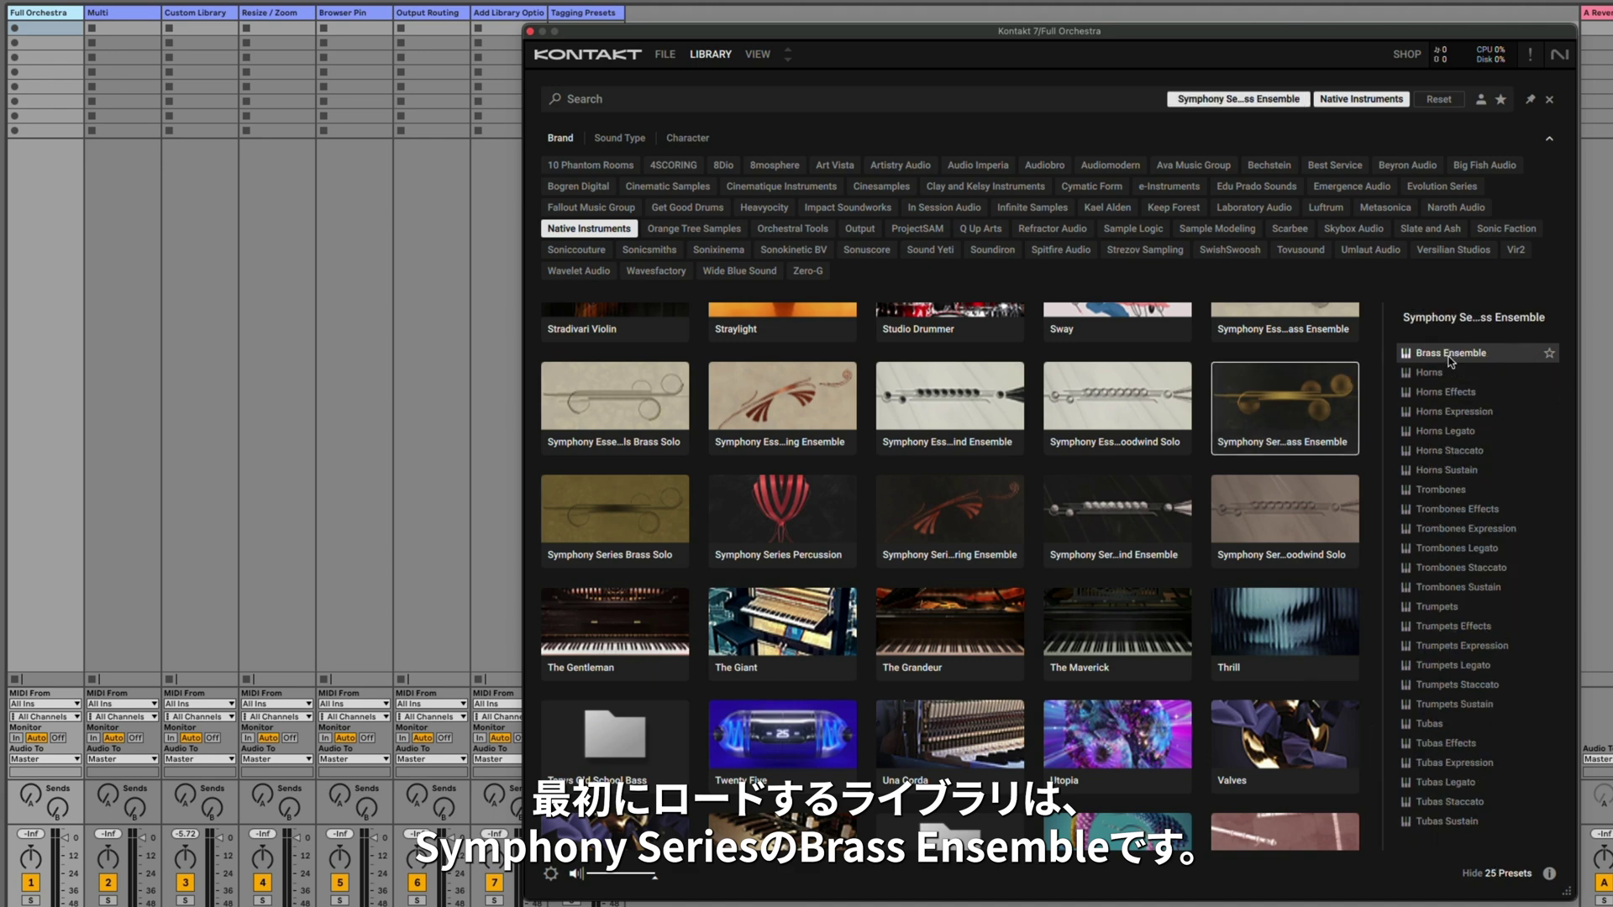
pyautogui.doubleClick(1451, 353)
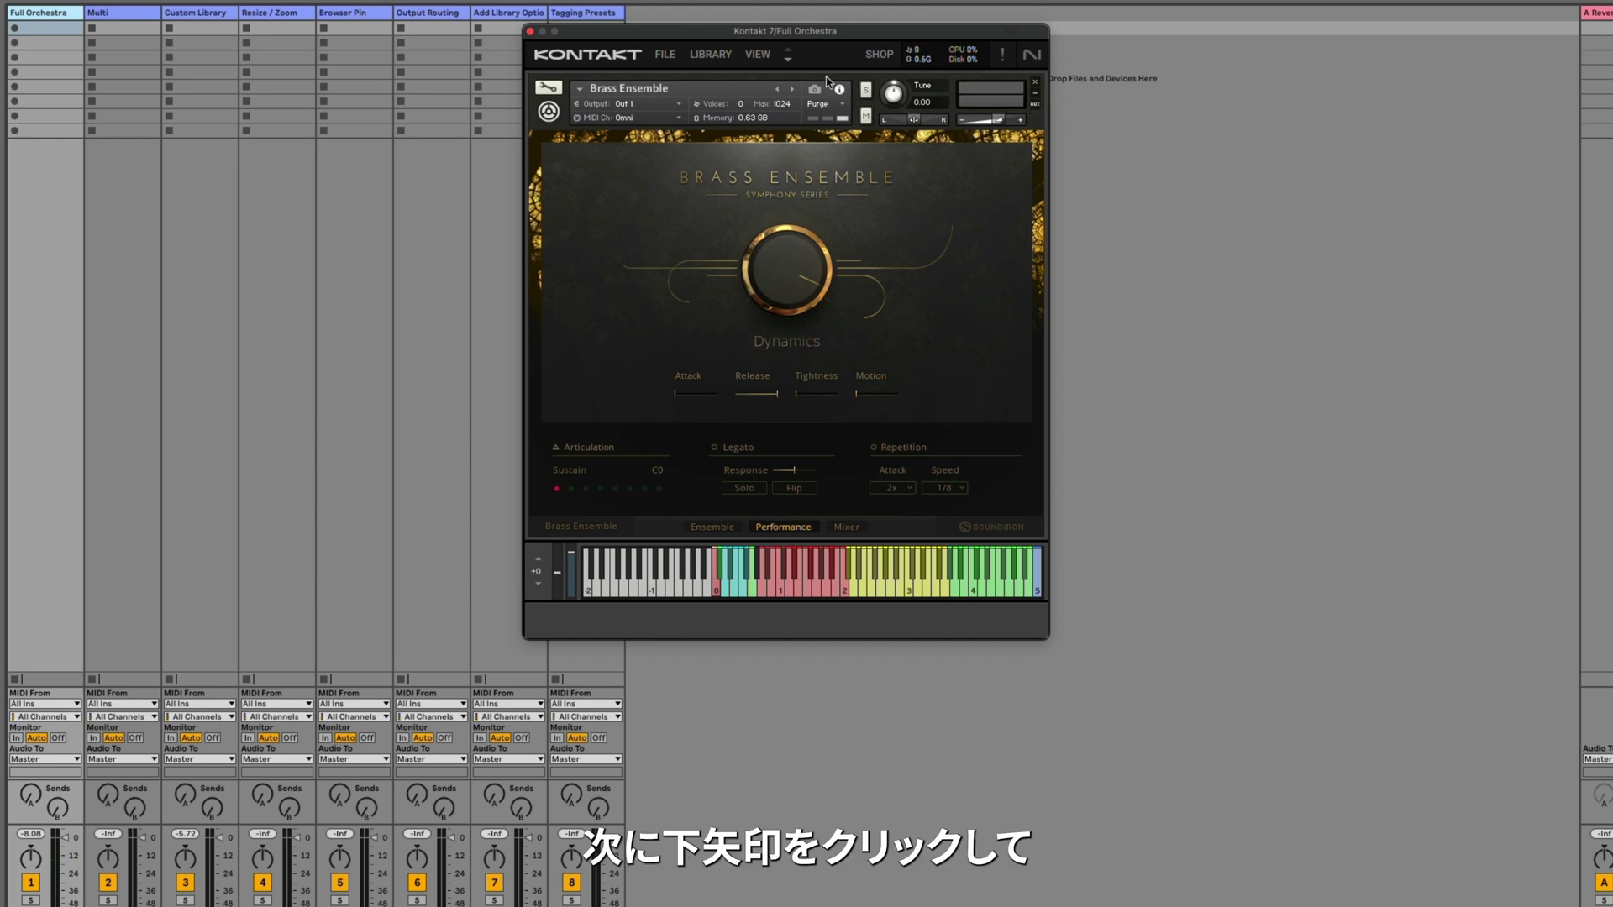
pyautogui.click(789, 62)
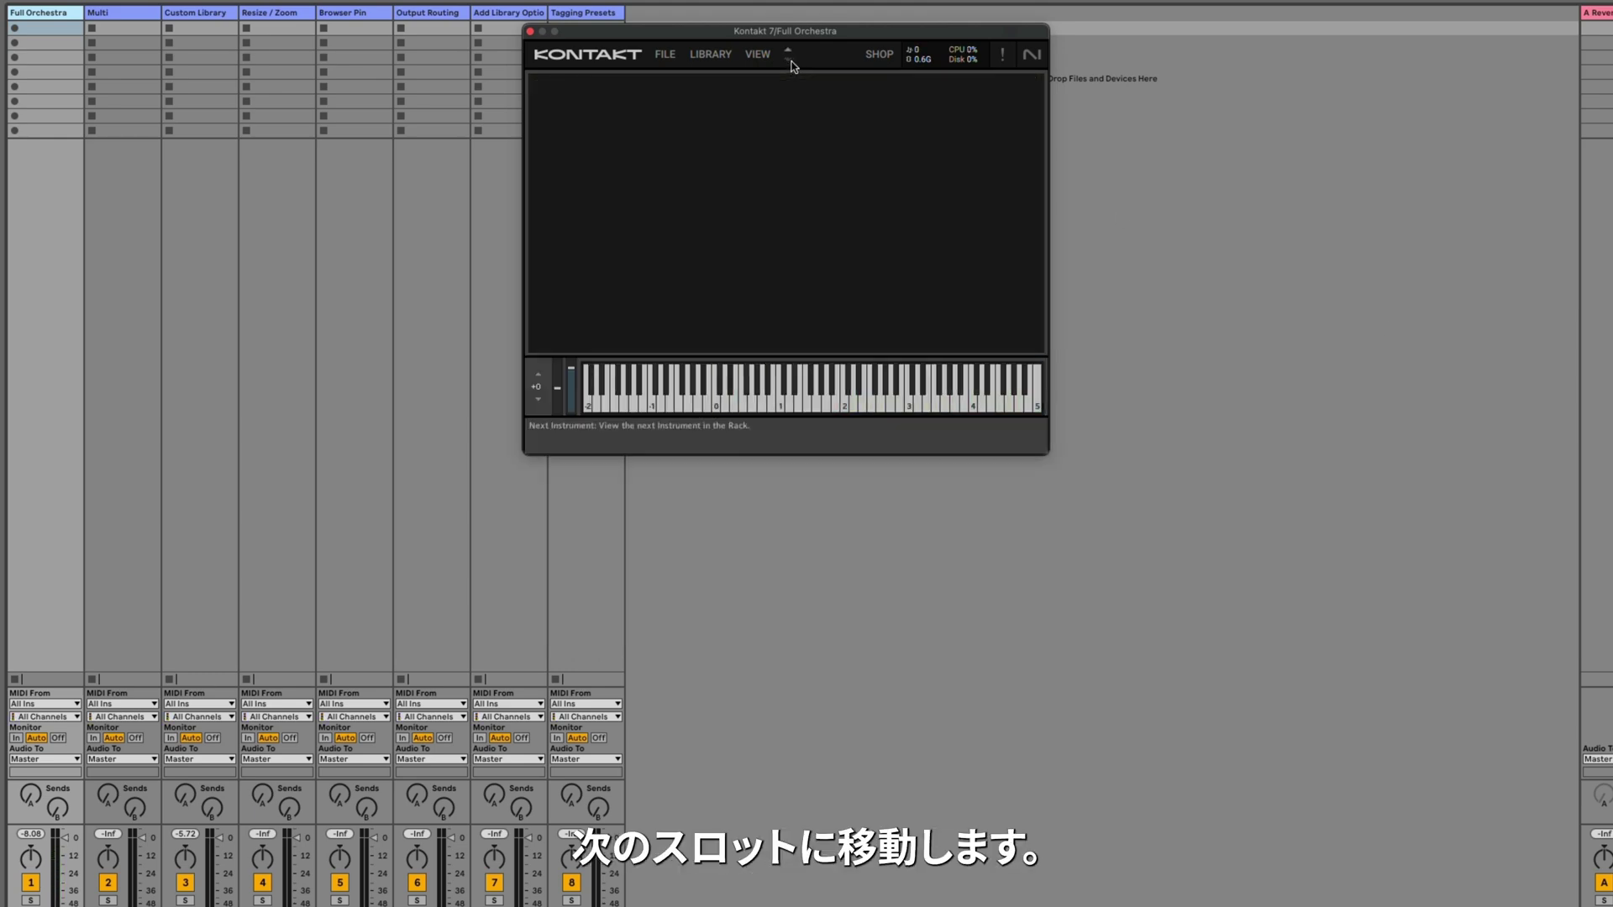
pyautogui.click(710, 54)
pyautogui.scroll(-15, 766, 443)
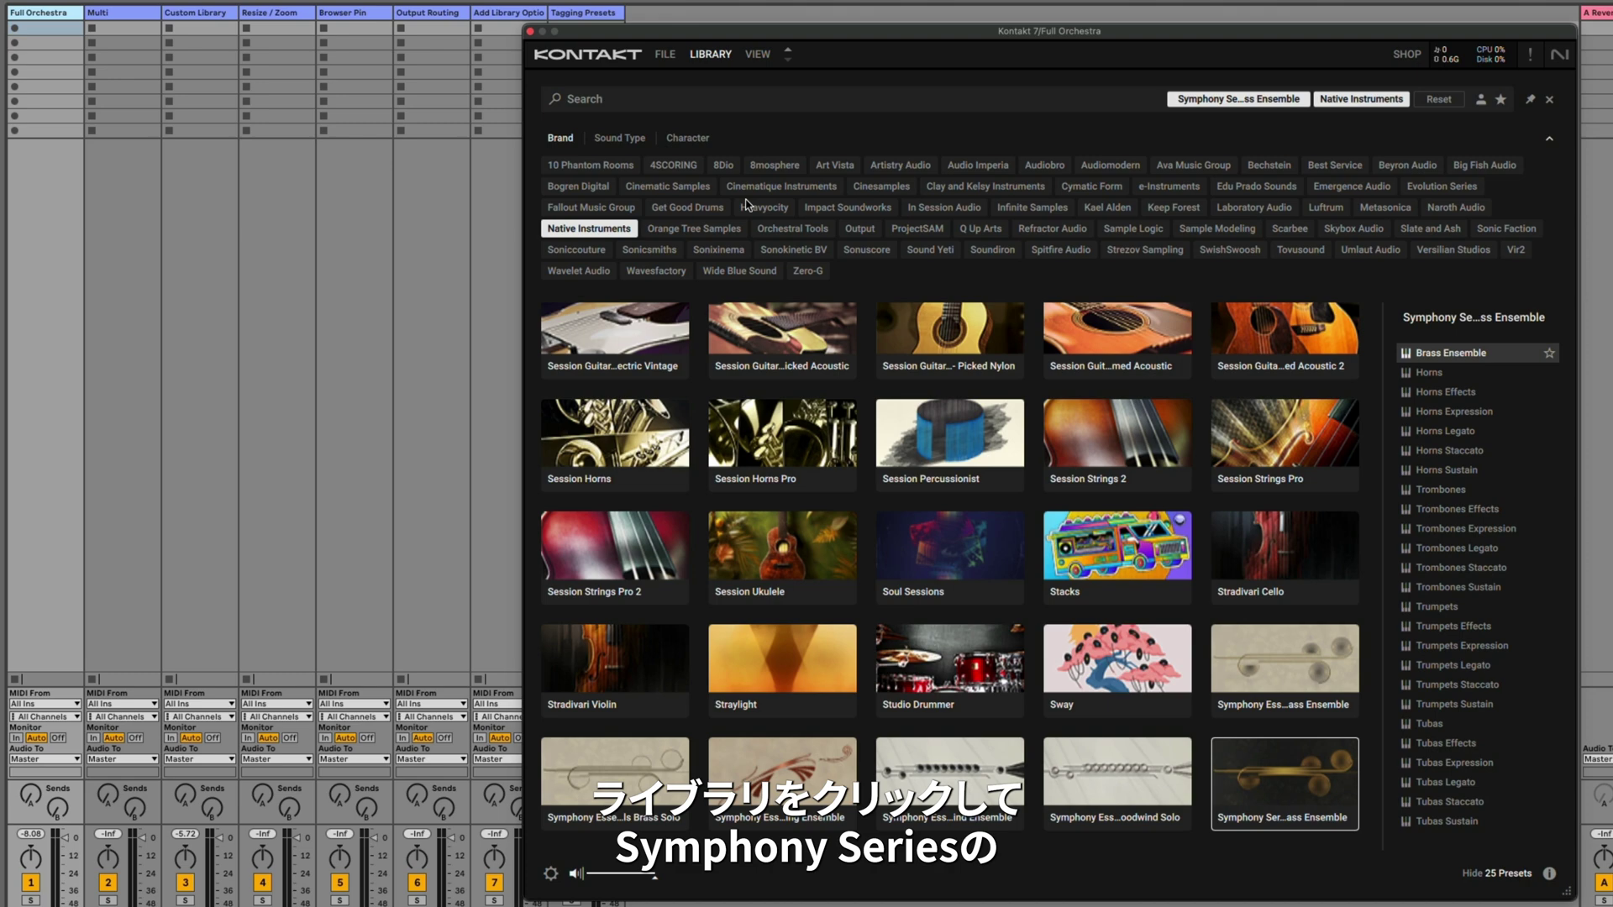
pyautogui.scroll(-3, 765, 442)
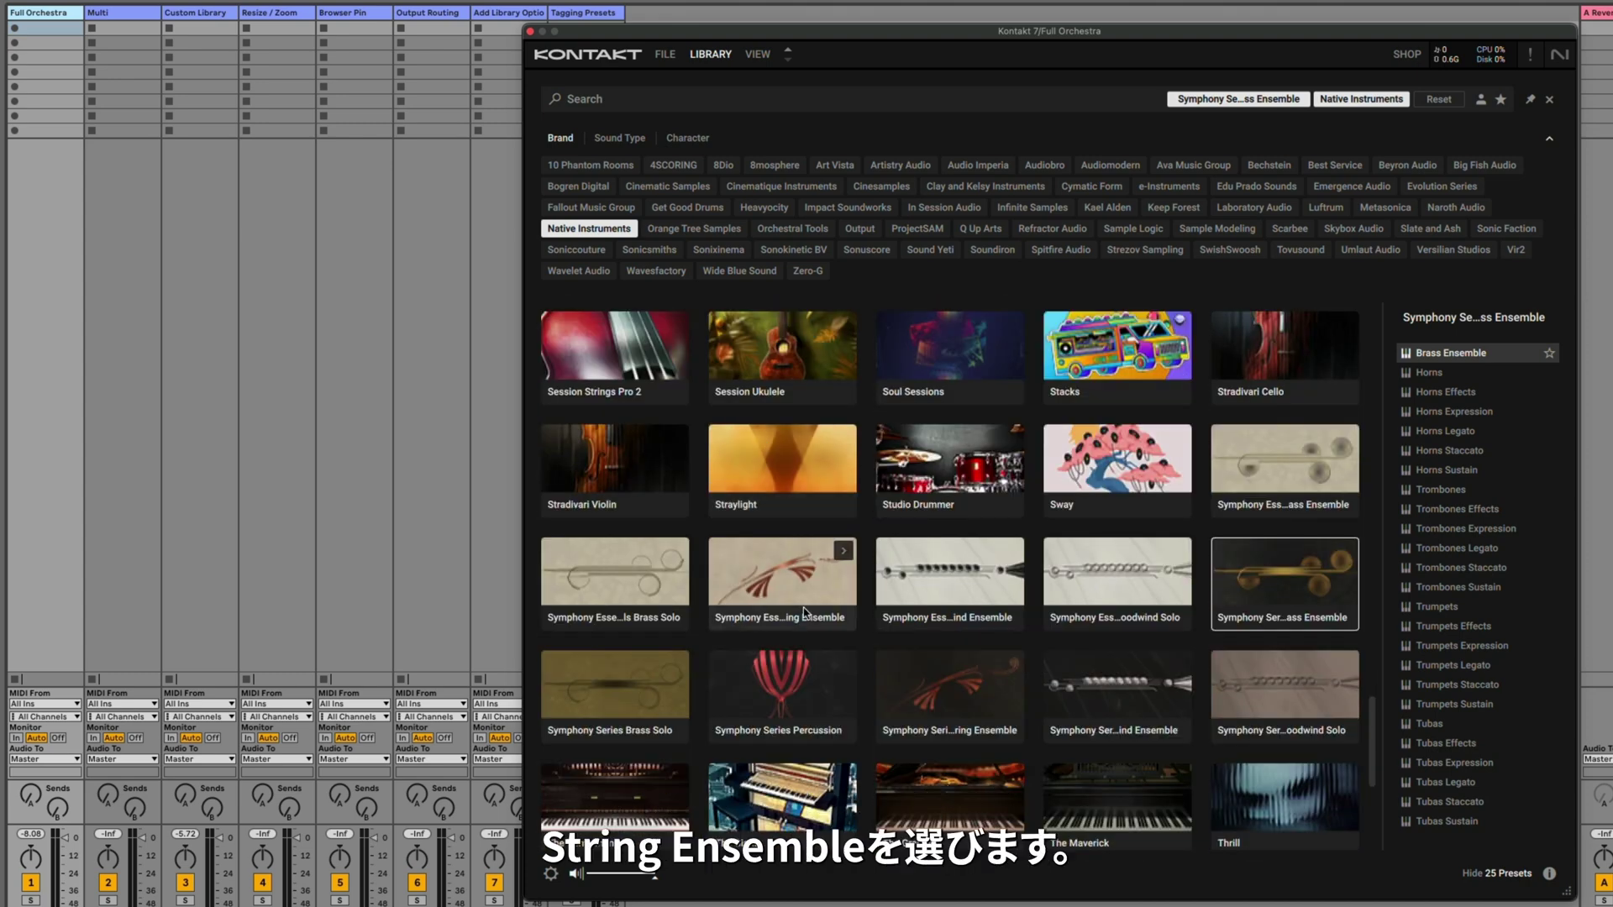
pyautogui.click(949, 690)
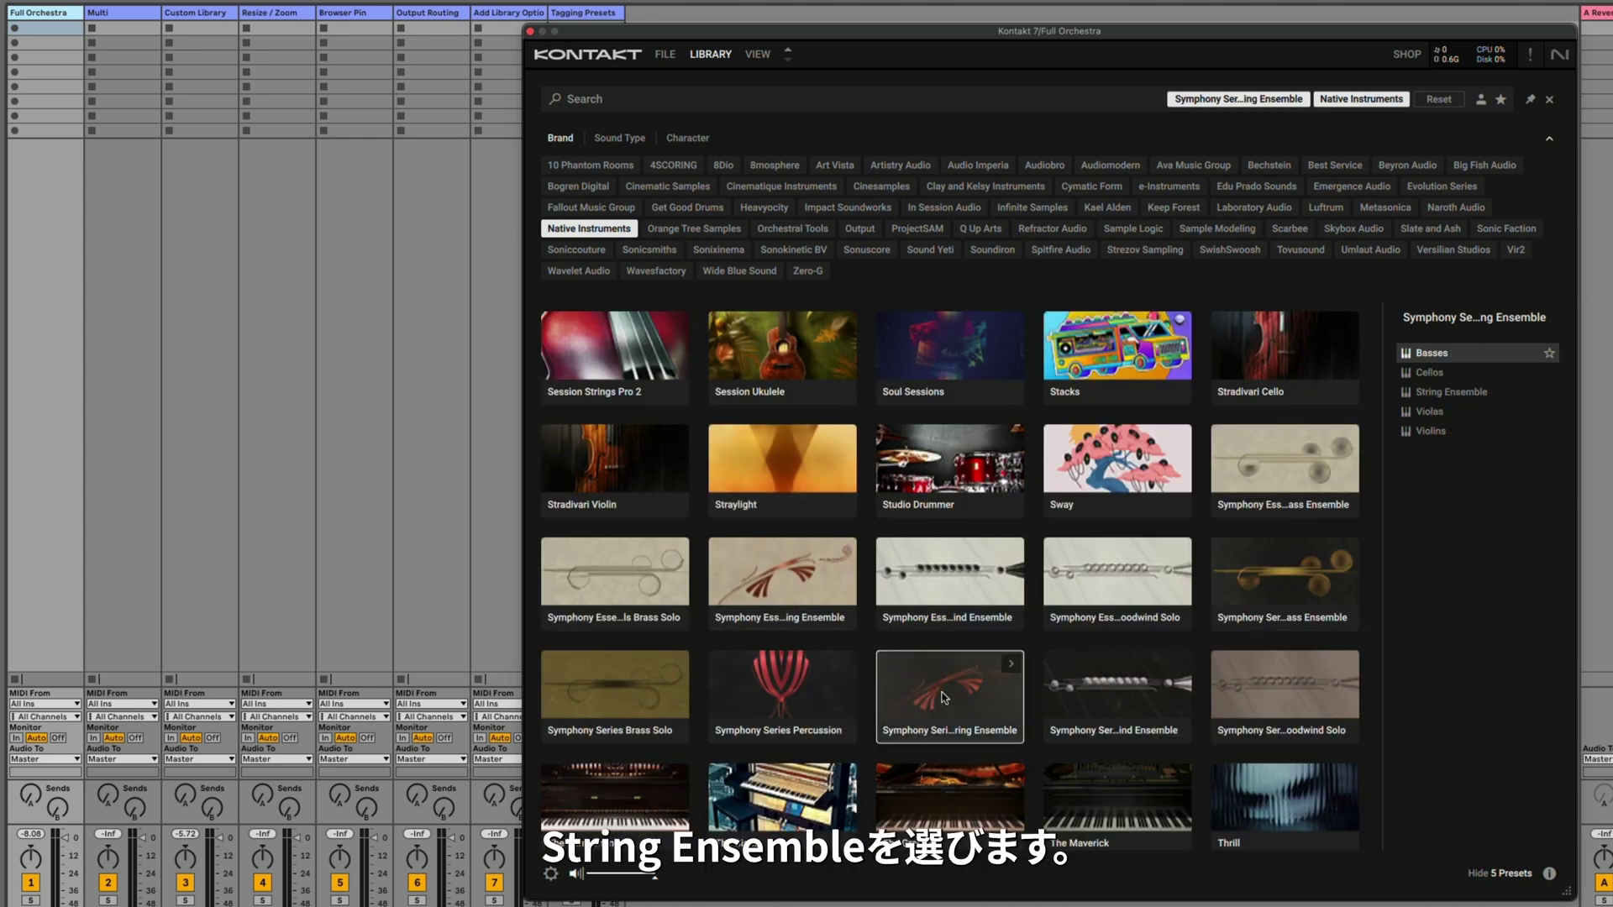
pyautogui.doubleClick(1454, 395)
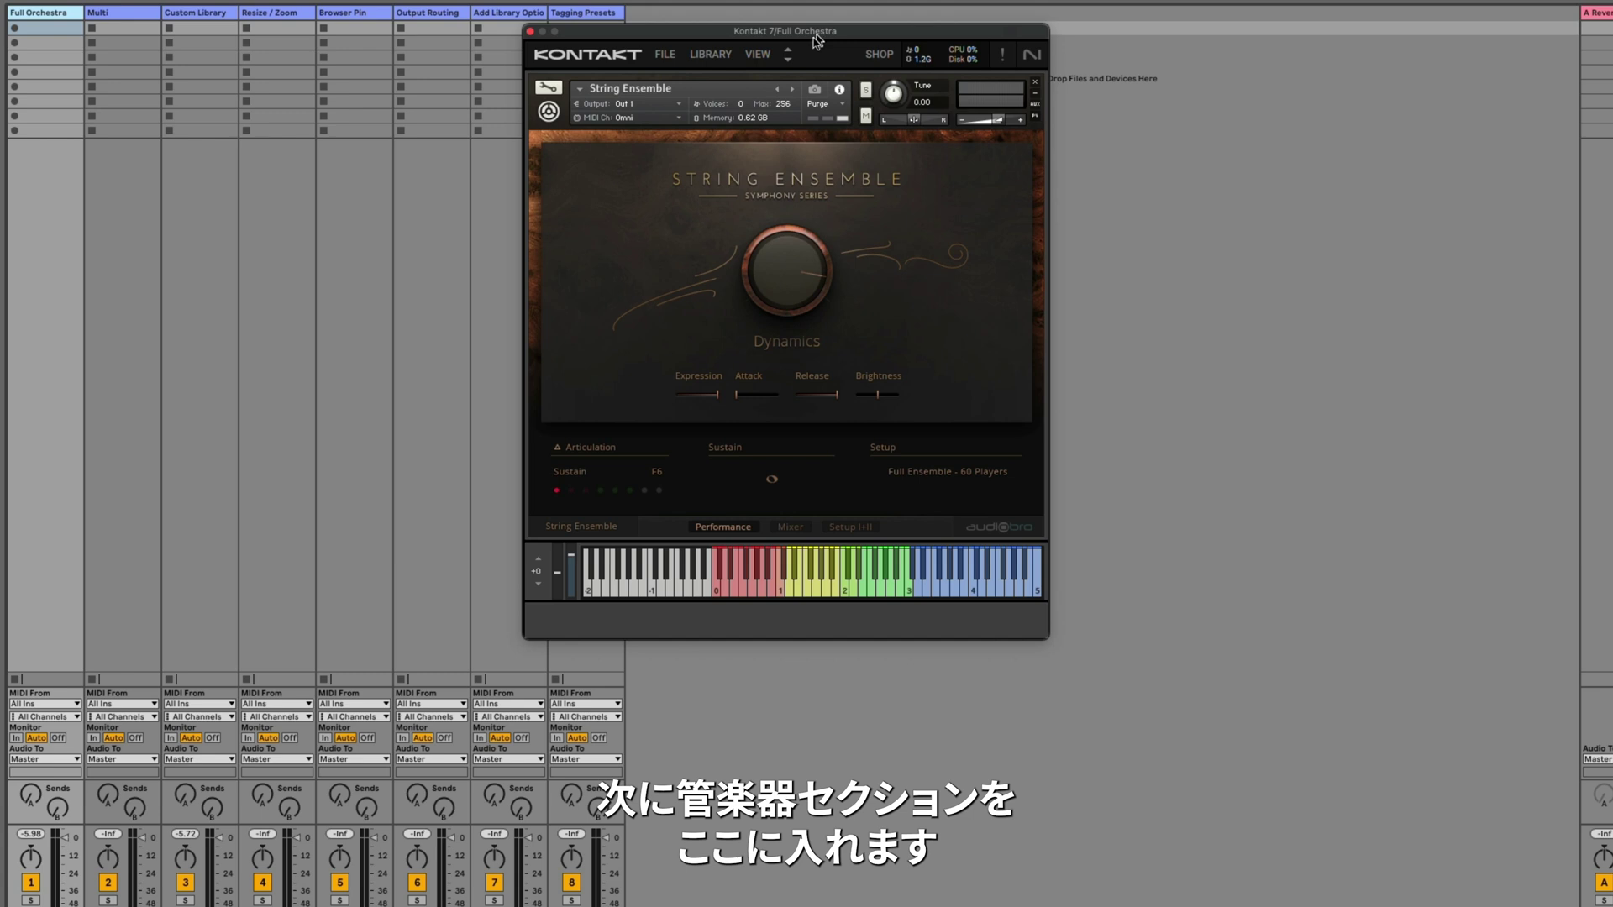
# Step: Load the Symphony Series Woodwind Ensemble preset into the next empty instrument slot
pyautogui.click(787, 61)
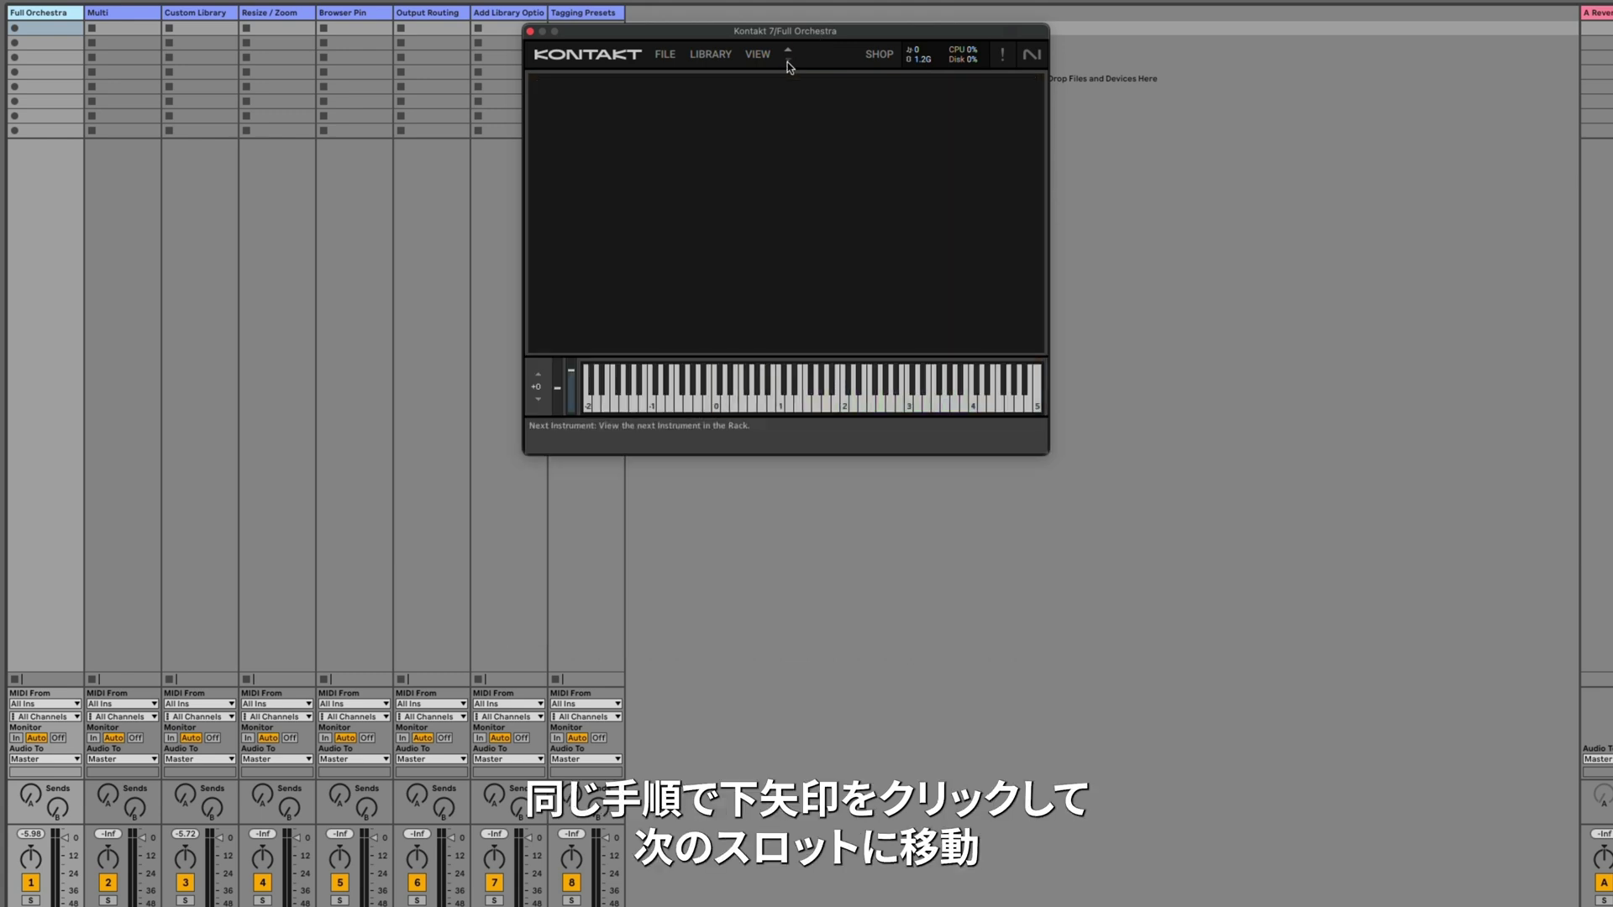
pyautogui.click(711, 54)
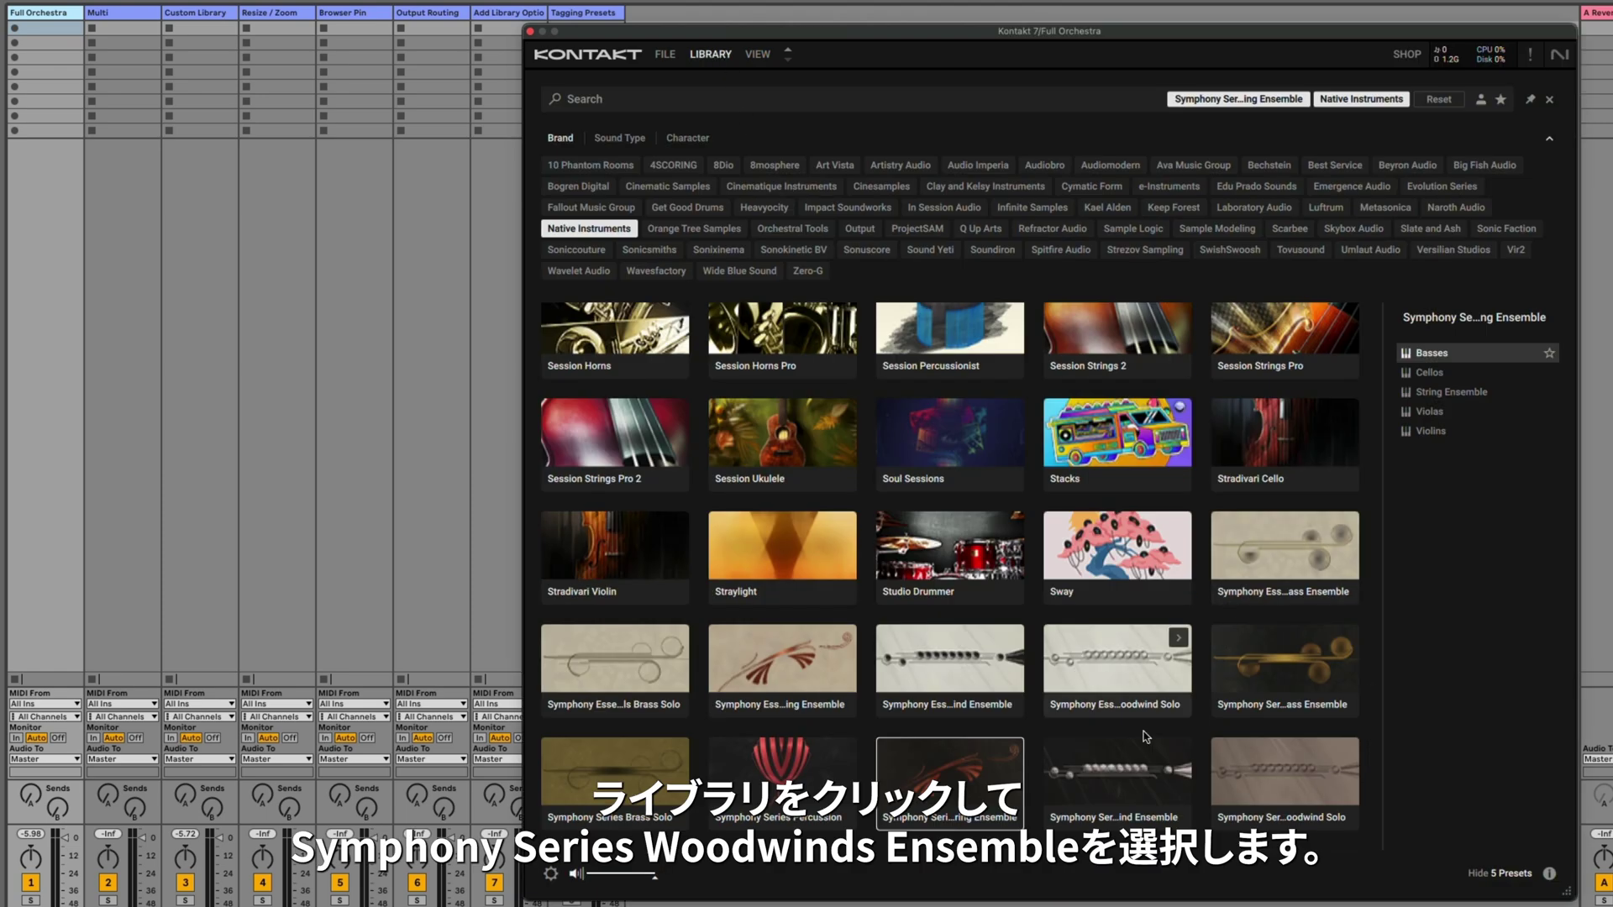
pyautogui.click(1118, 768)
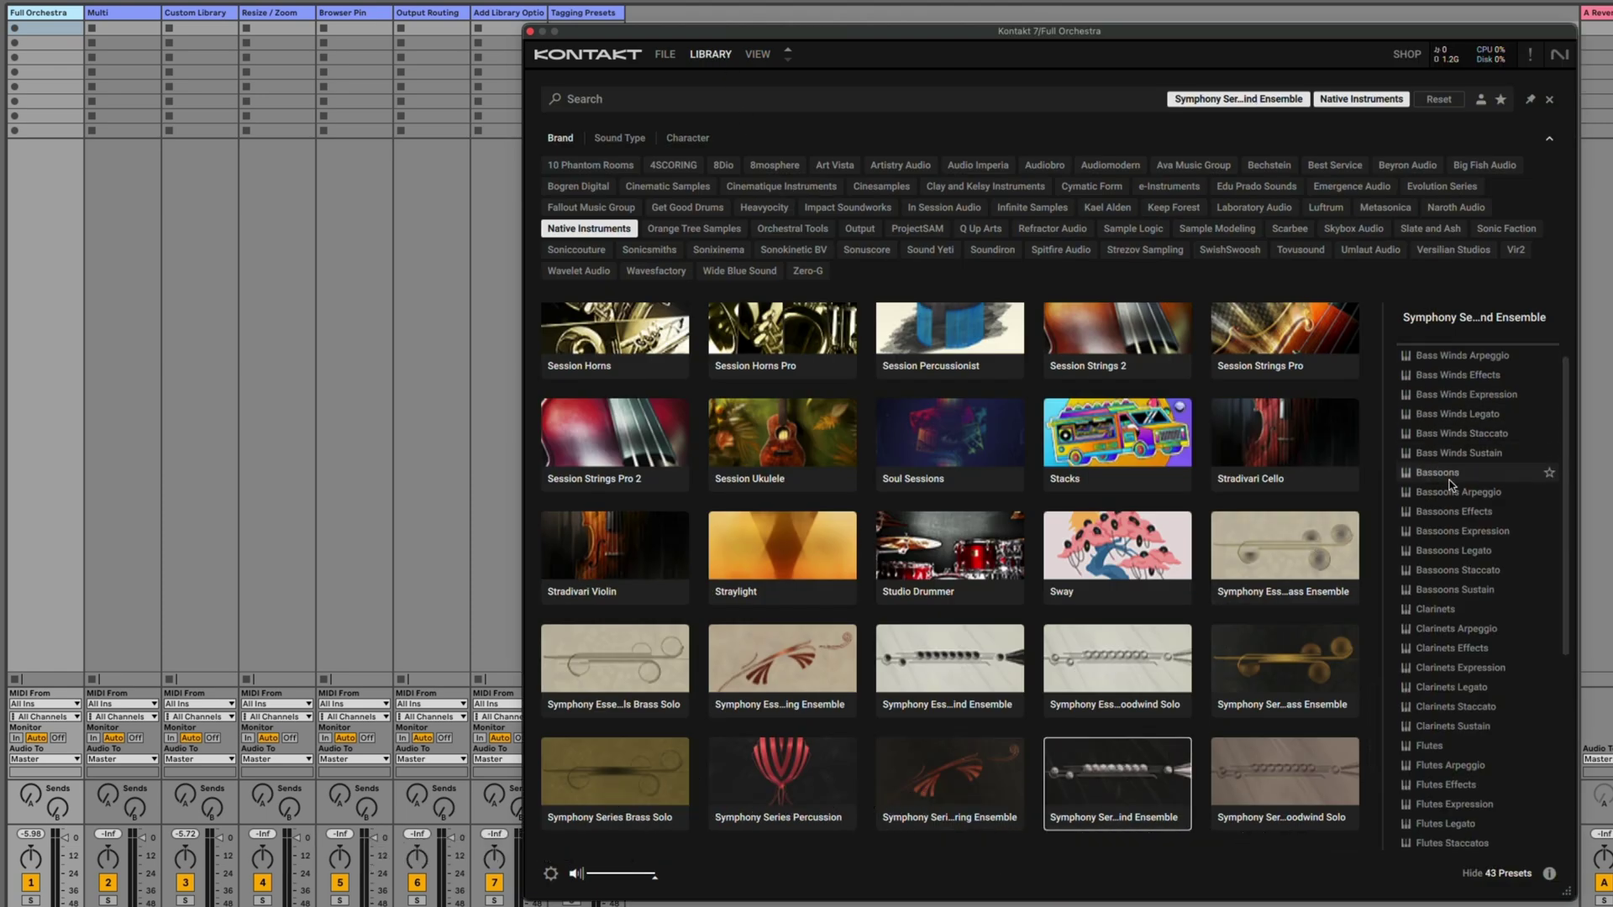
pyautogui.scroll(-5, 1441, 504)
pyautogui.doubleClick(1451, 838)
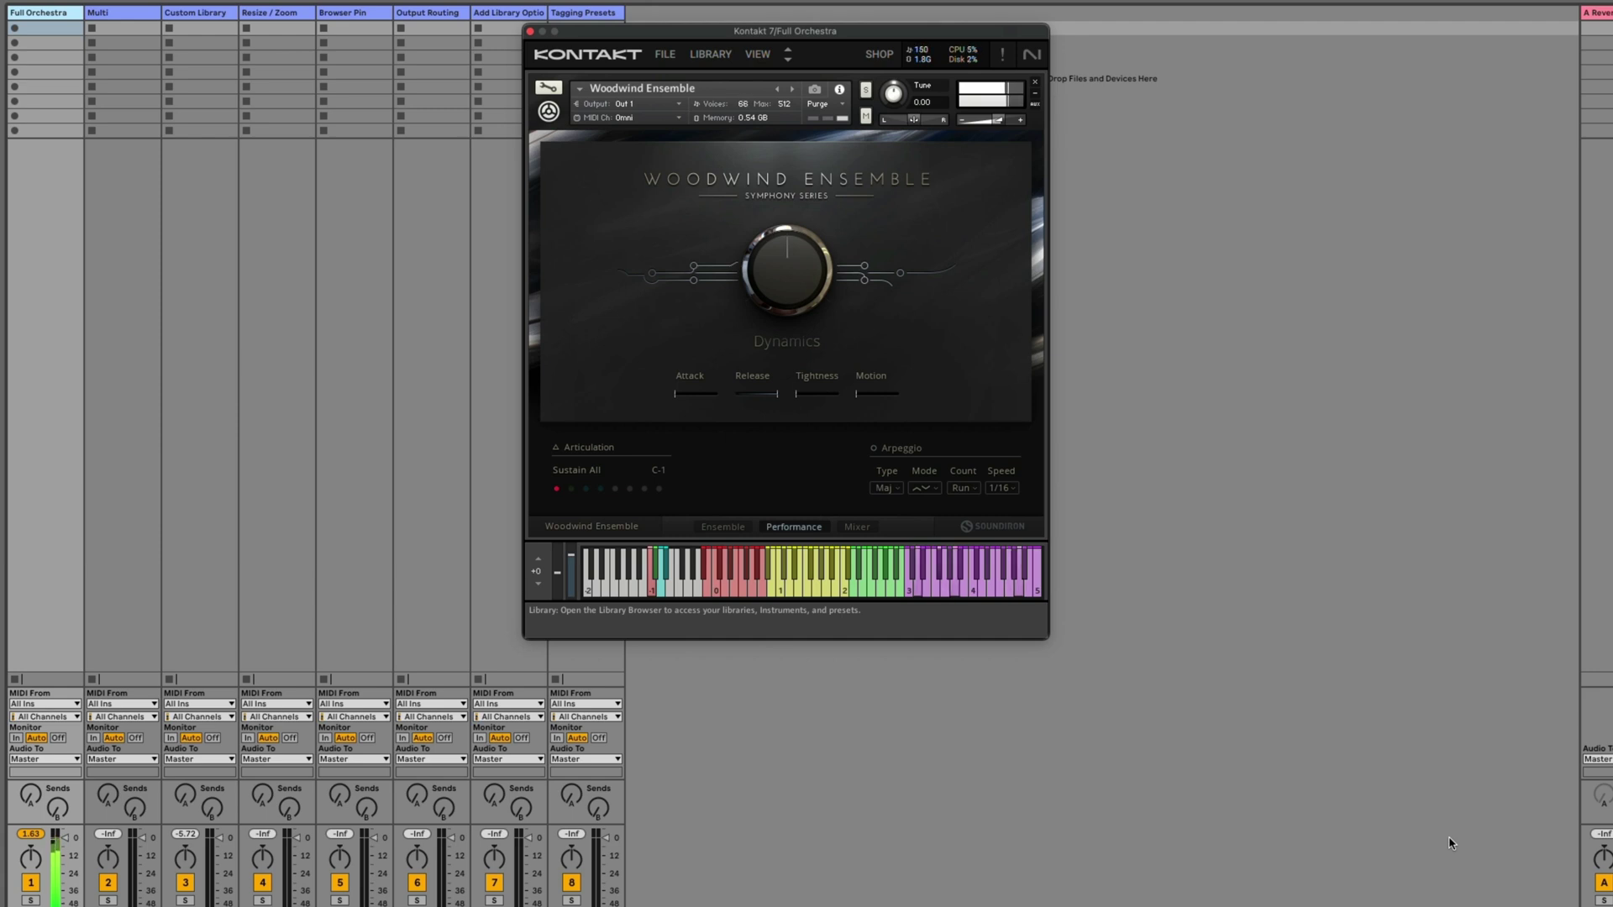
# Step: Go back to Brass Ensemble, toggle solo and mute, set volume to -8.3, and solo Straylight
pyautogui.click(787, 50)
pyautogui.click(787, 50)
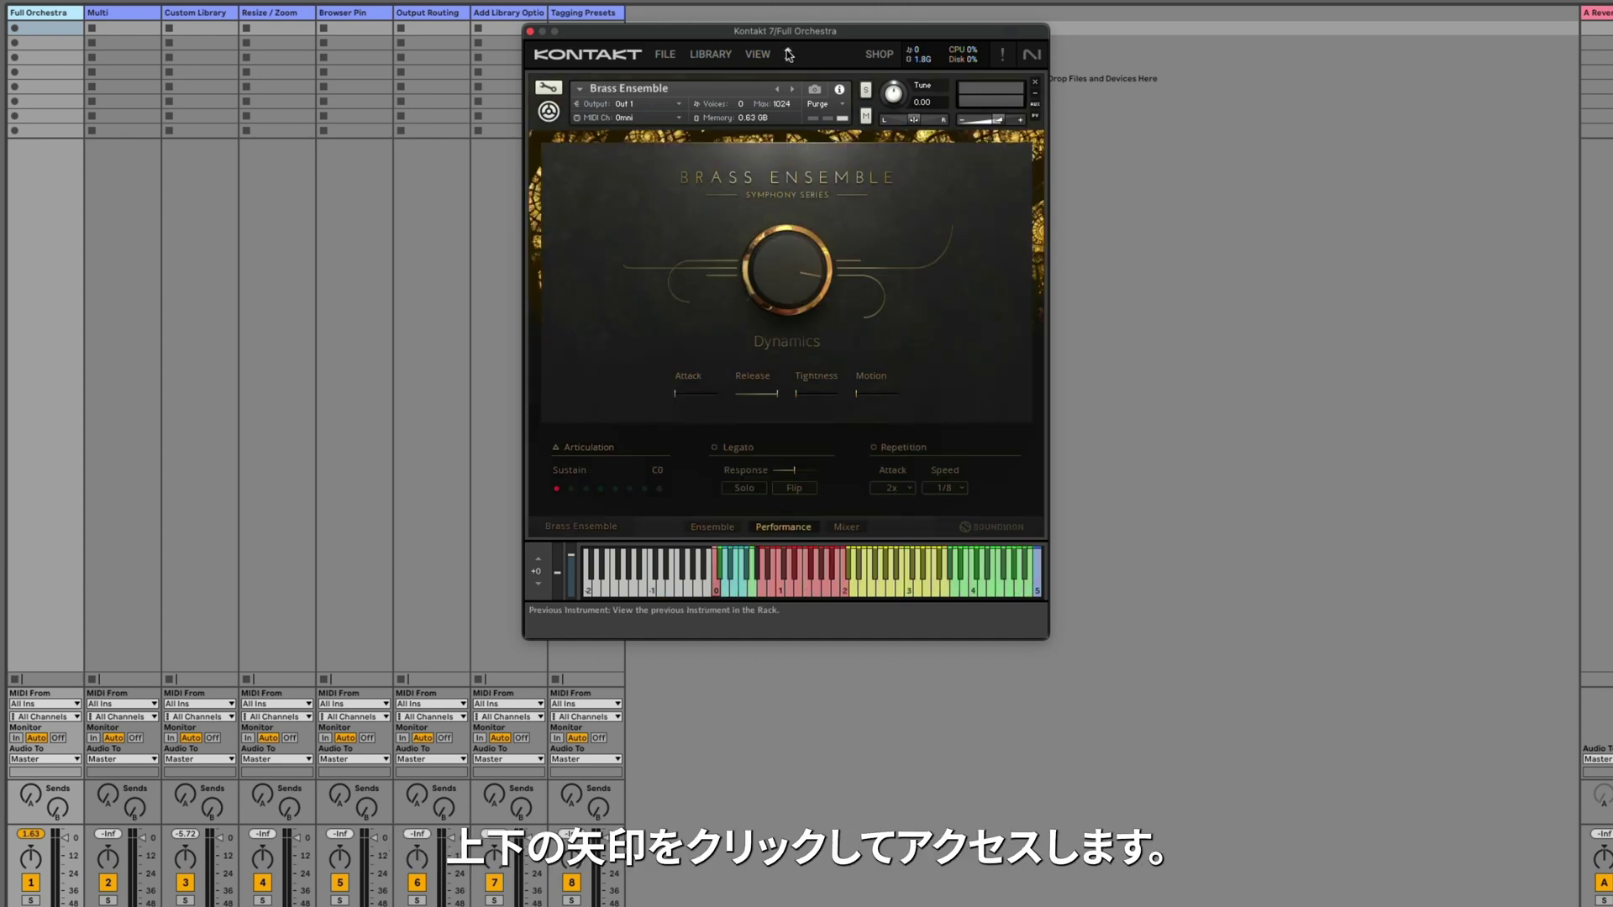
pyautogui.click(865, 92)
pyautogui.click(865, 92)
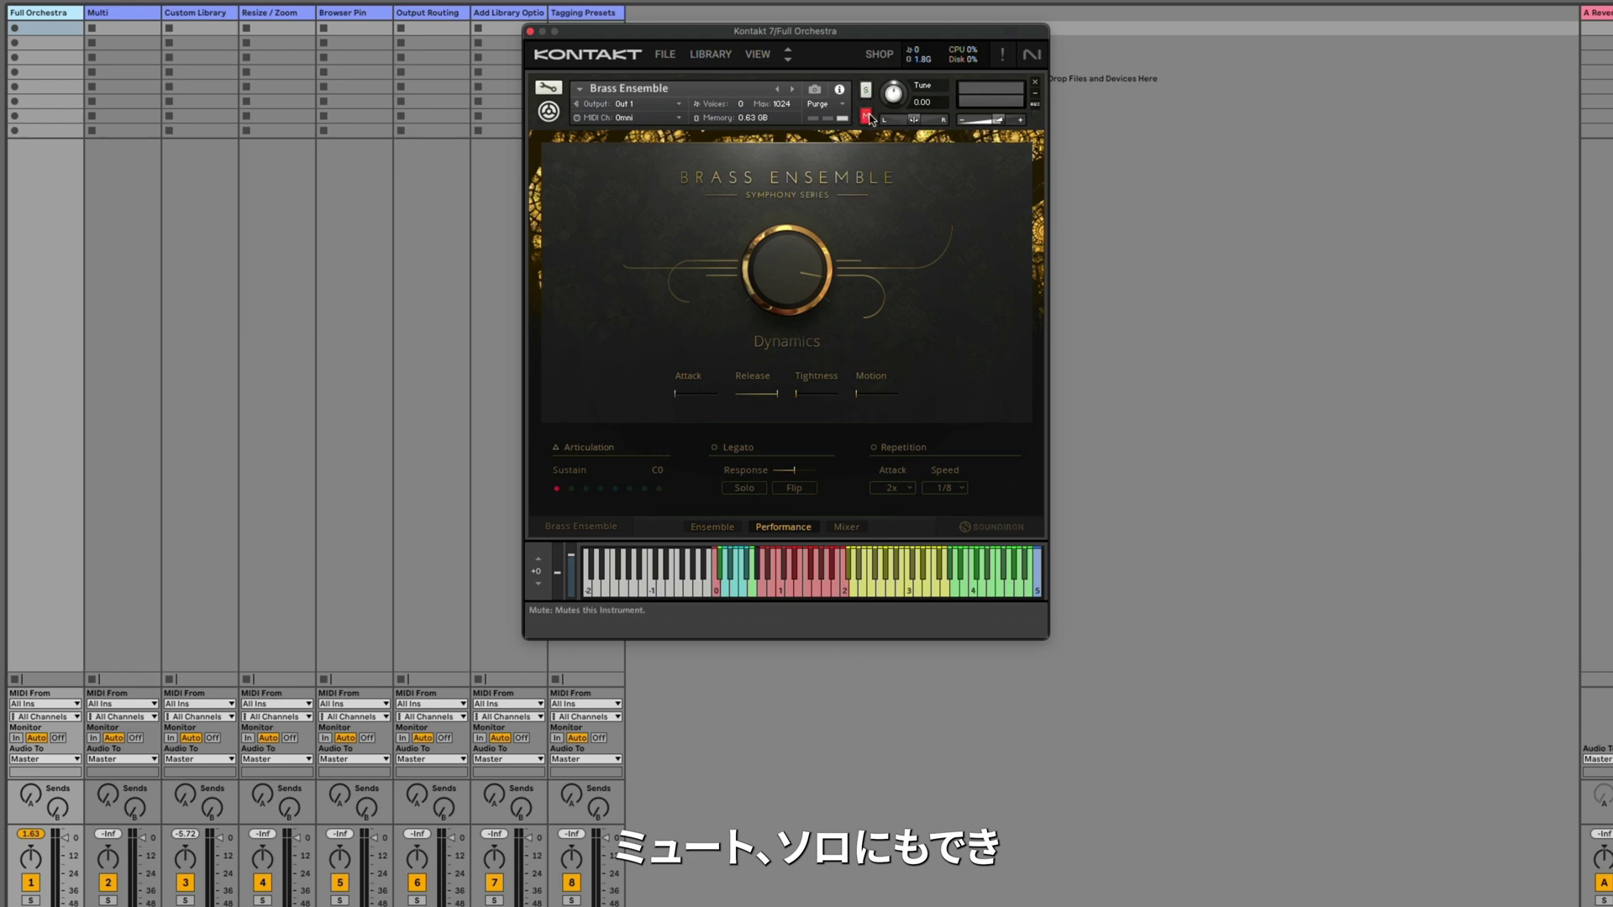
pyautogui.moveTo(998, 125); pyautogui.dragTo(986, 126)
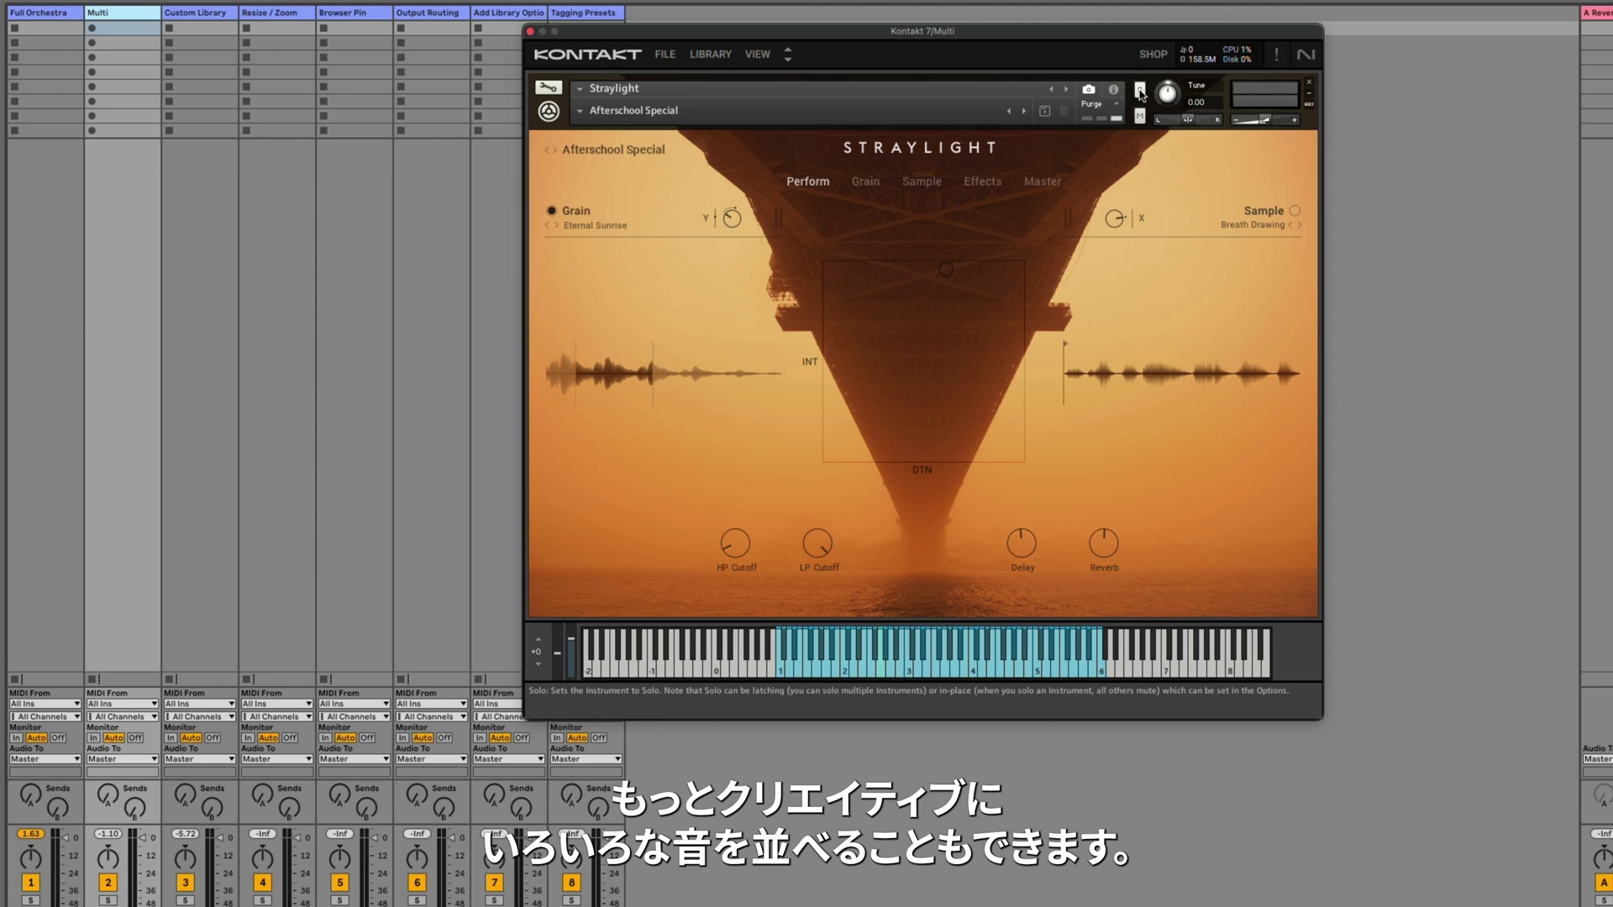
pyautogui.click(1140, 91)
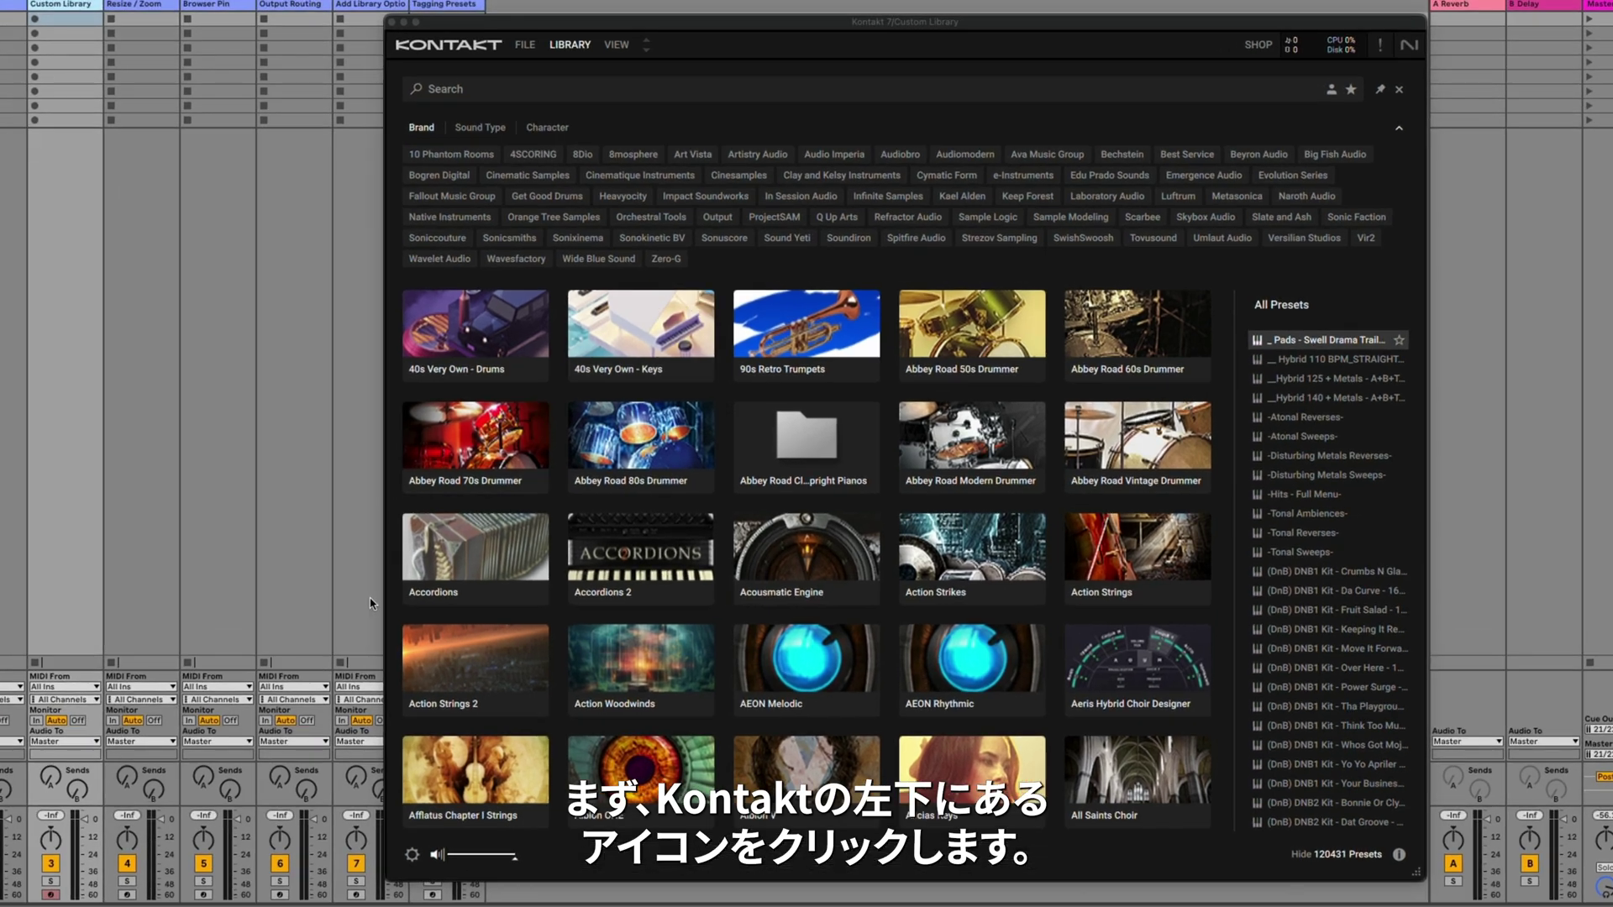
# Step: Add the 99 Sound Effects folder as a custom library and rescan it
pyautogui.click(414, 856)
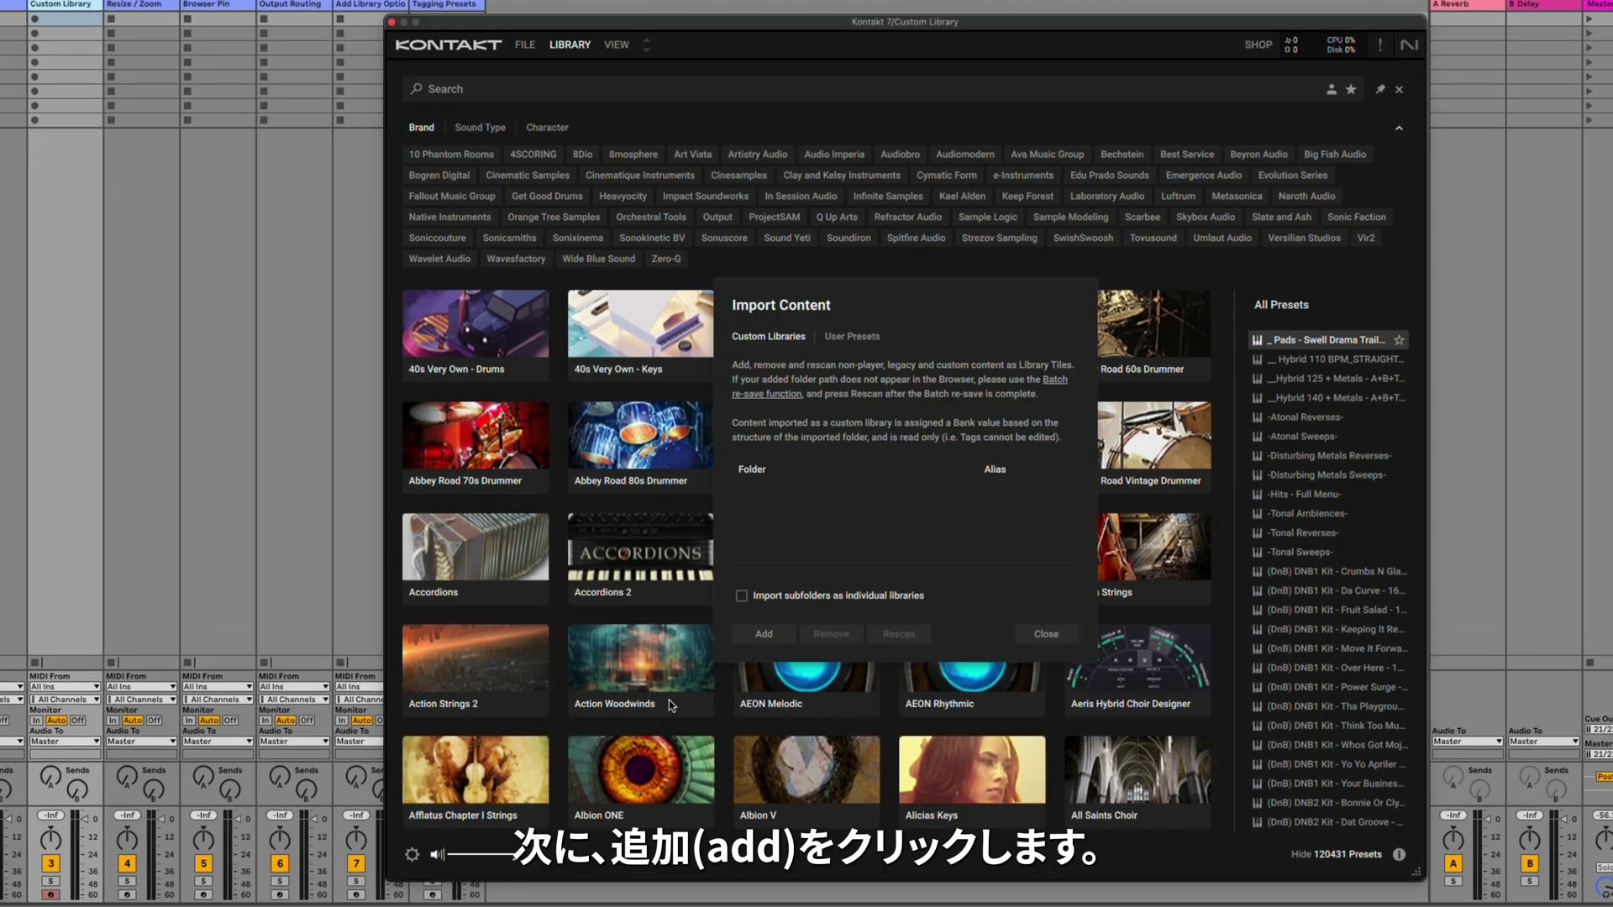
pyautogui.click(761, 635)
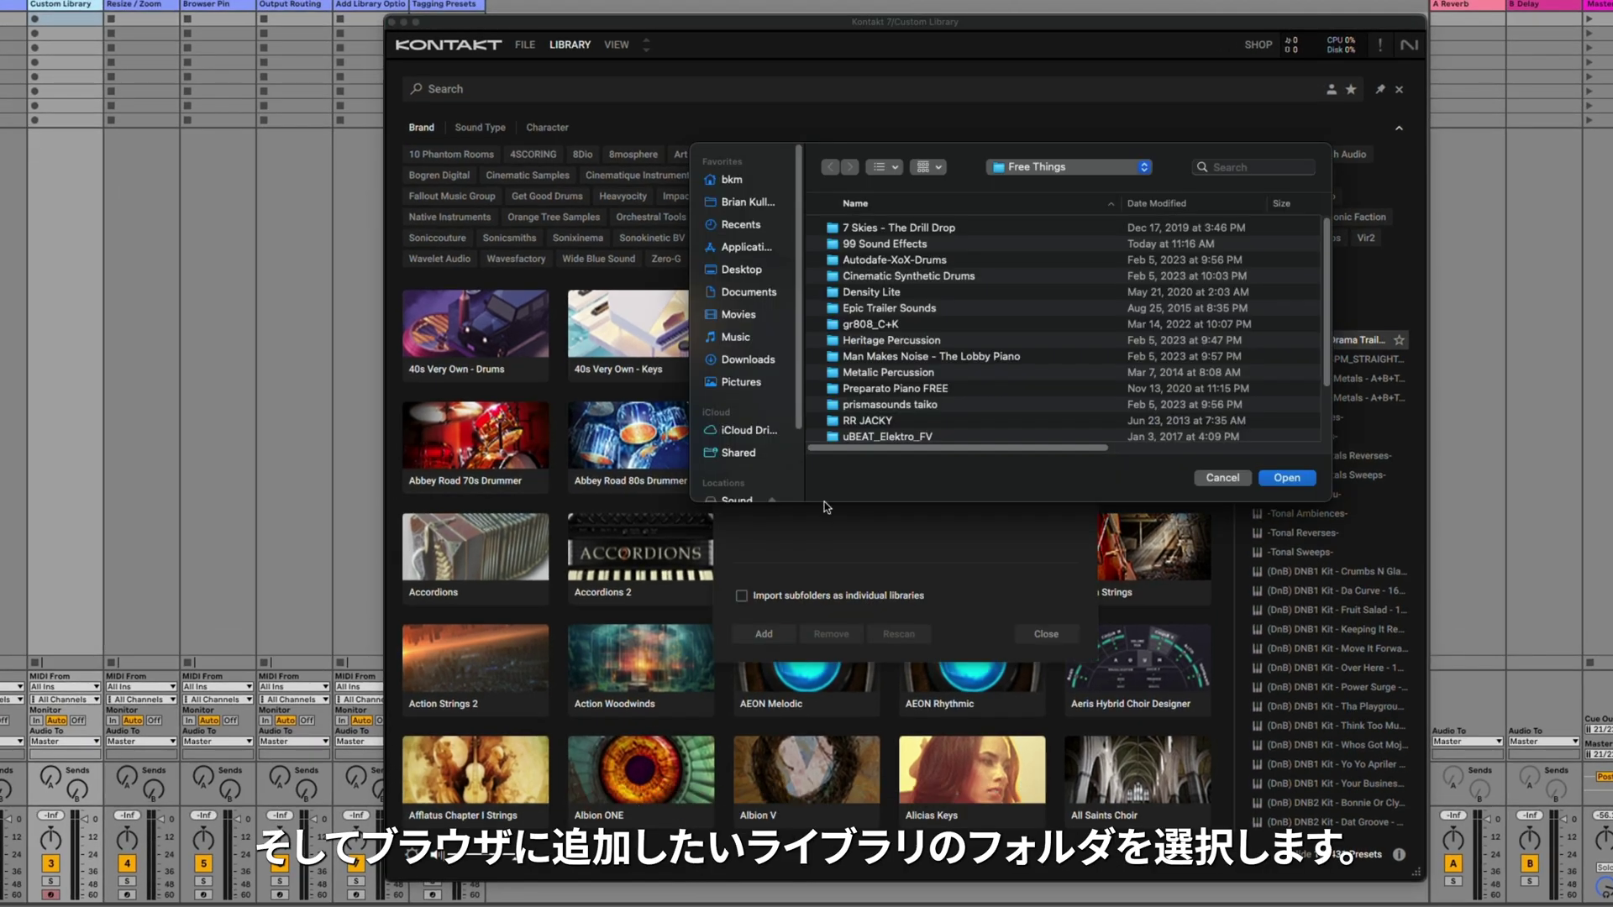
pyautogui.click(910, 247)
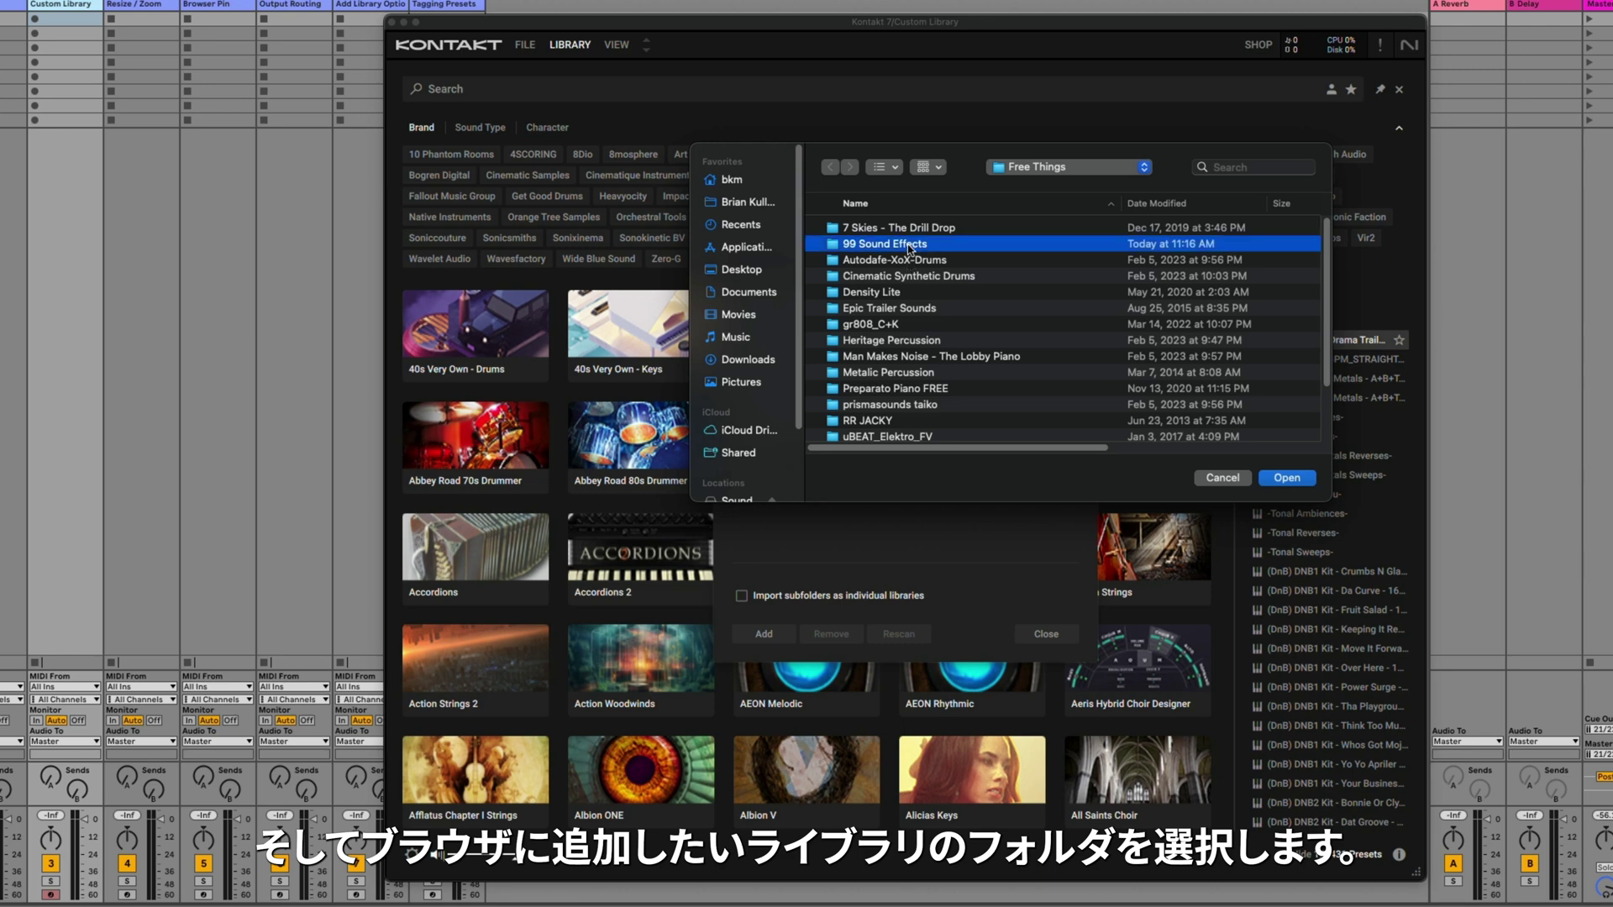
pyautogui.click(1294, 478)
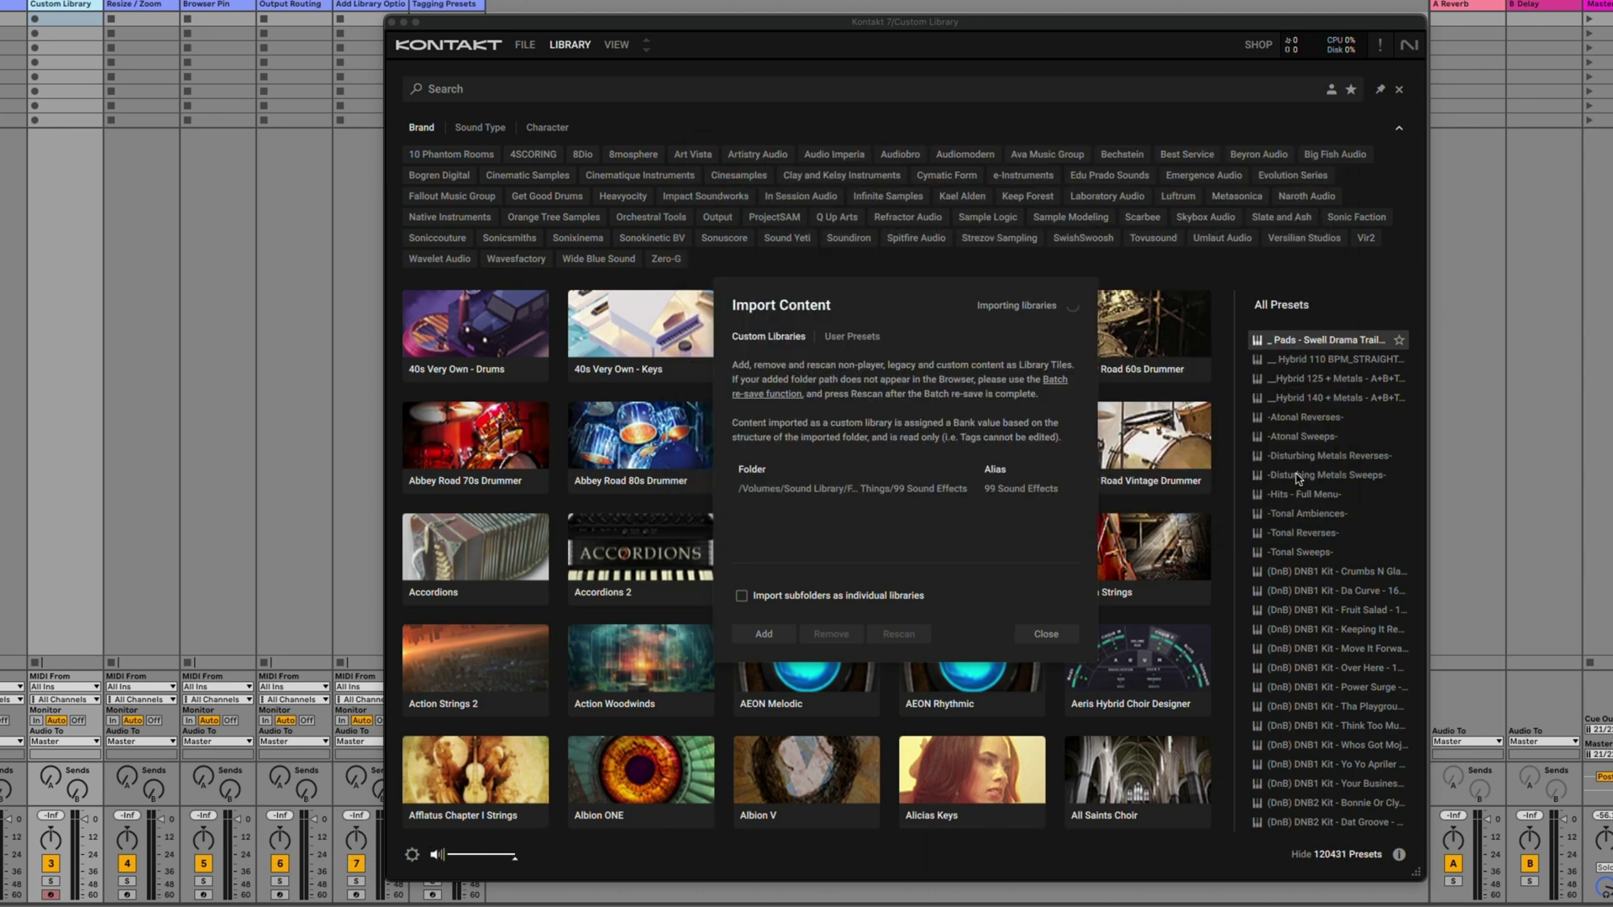
pyautogui.click(954, 491)
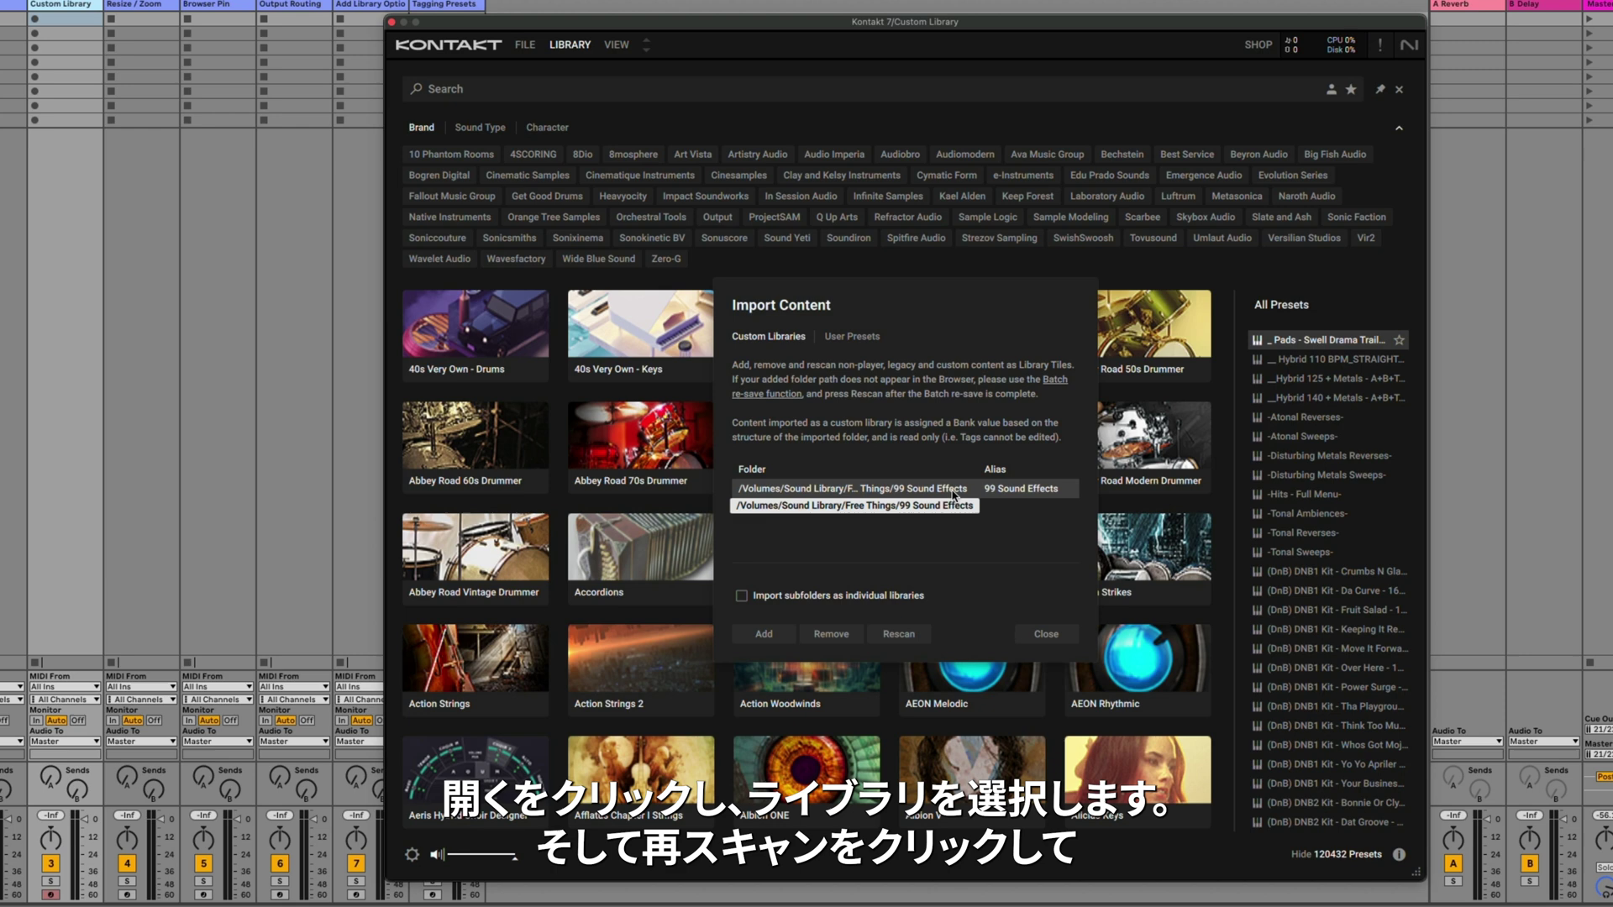
pyautogui.click(899, 634)
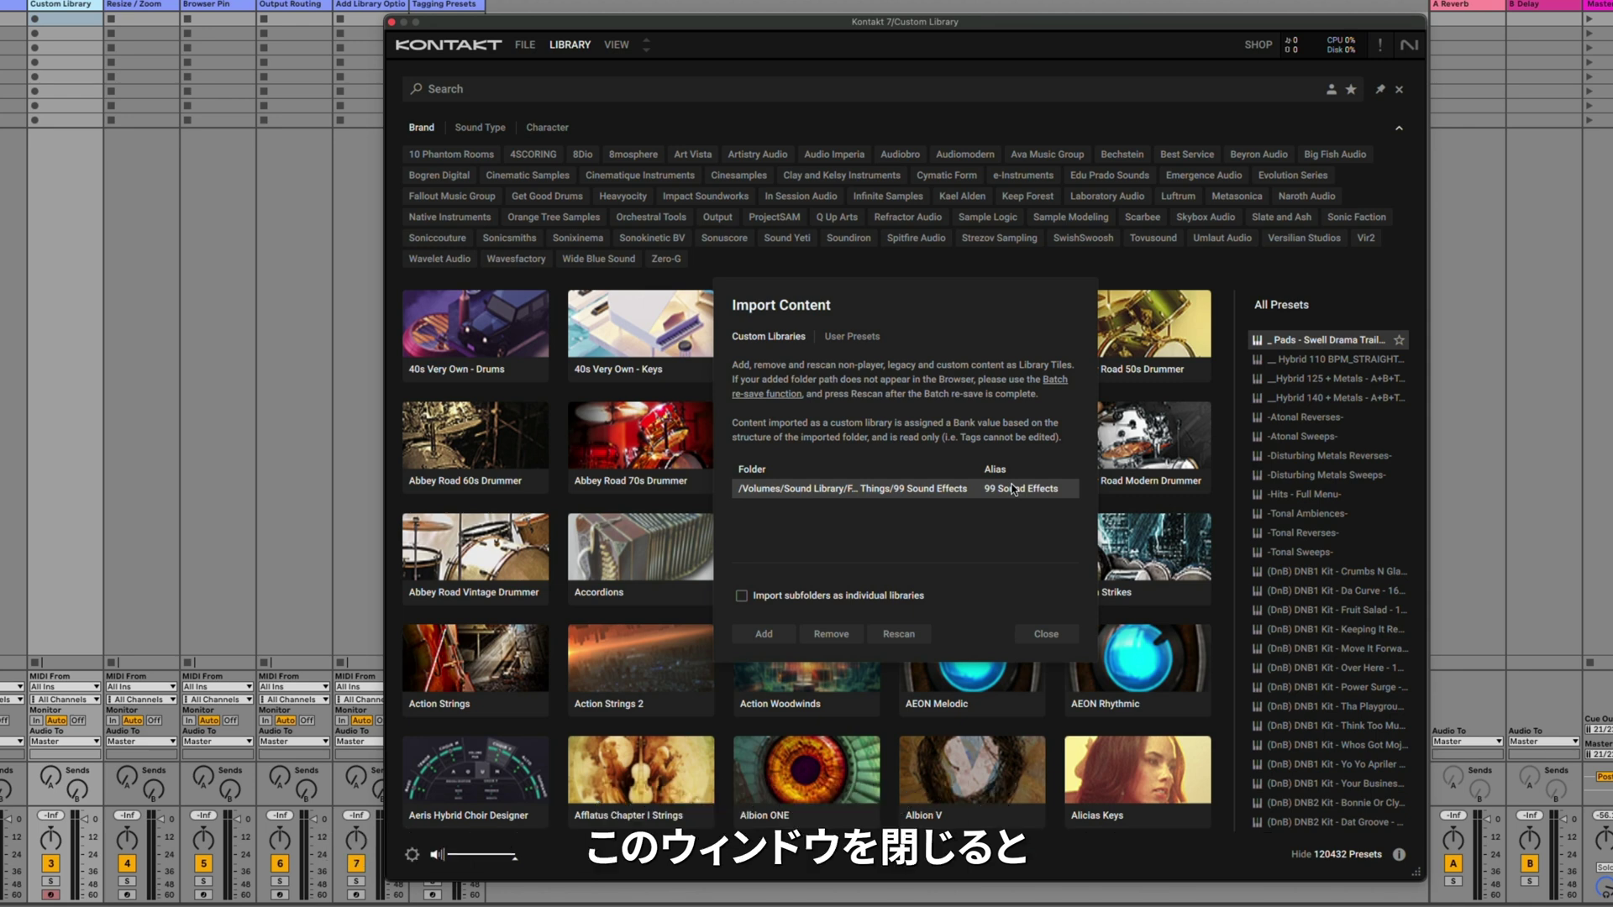
# Step: Close the import settings and load the 99 Sound Effects preset from its library tile
pyautogui.click(1046, 636)
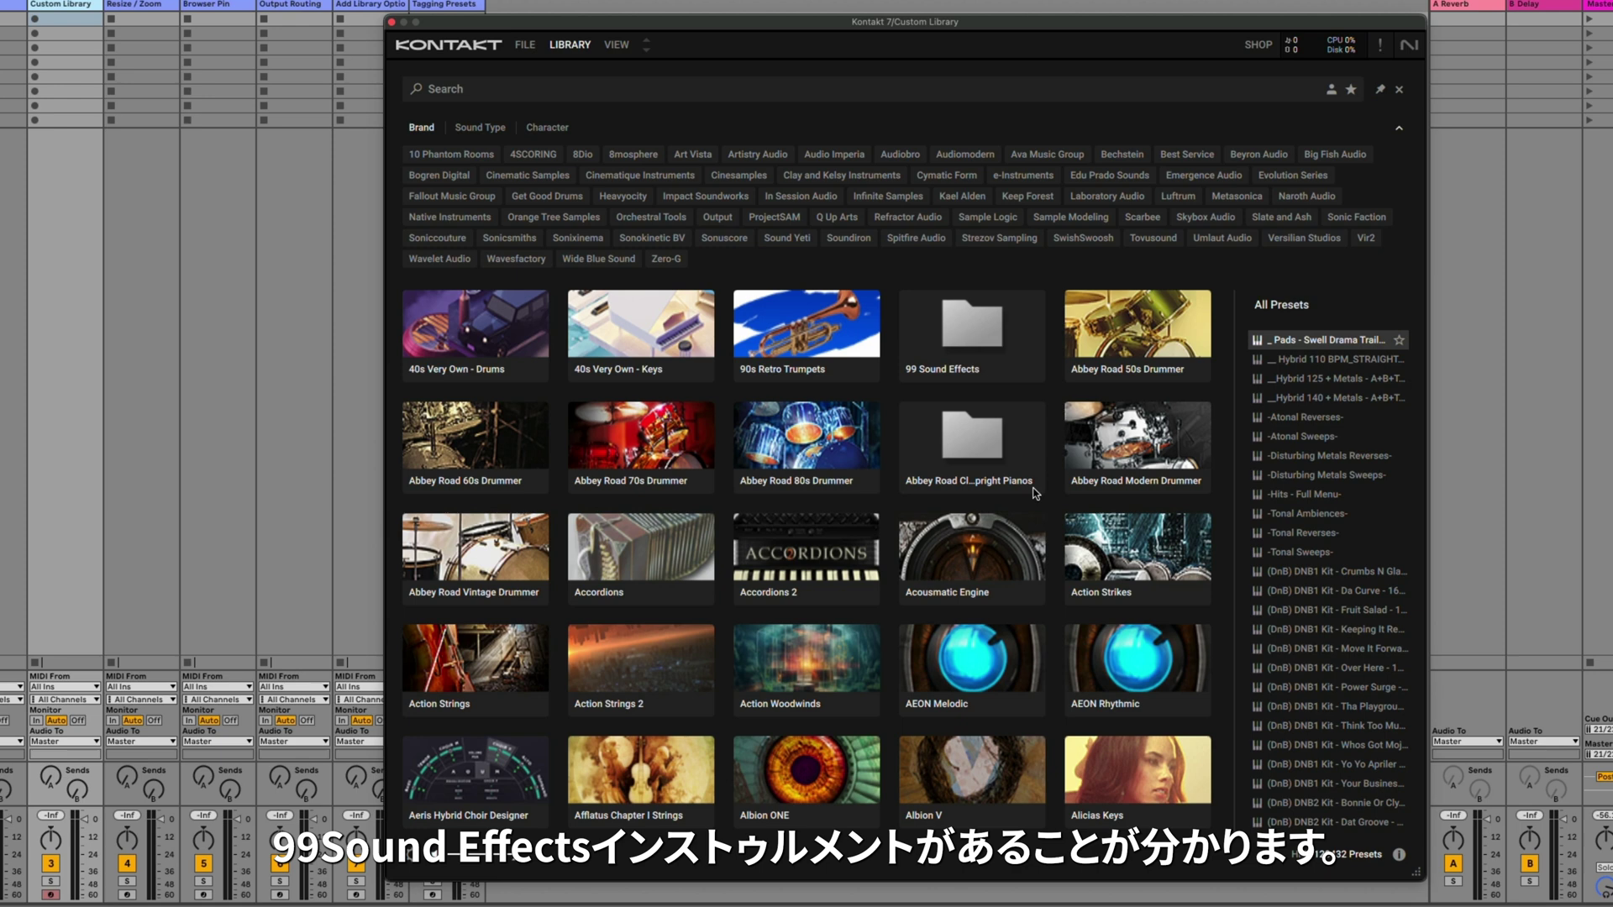
pyautogui.click(1002, 322)
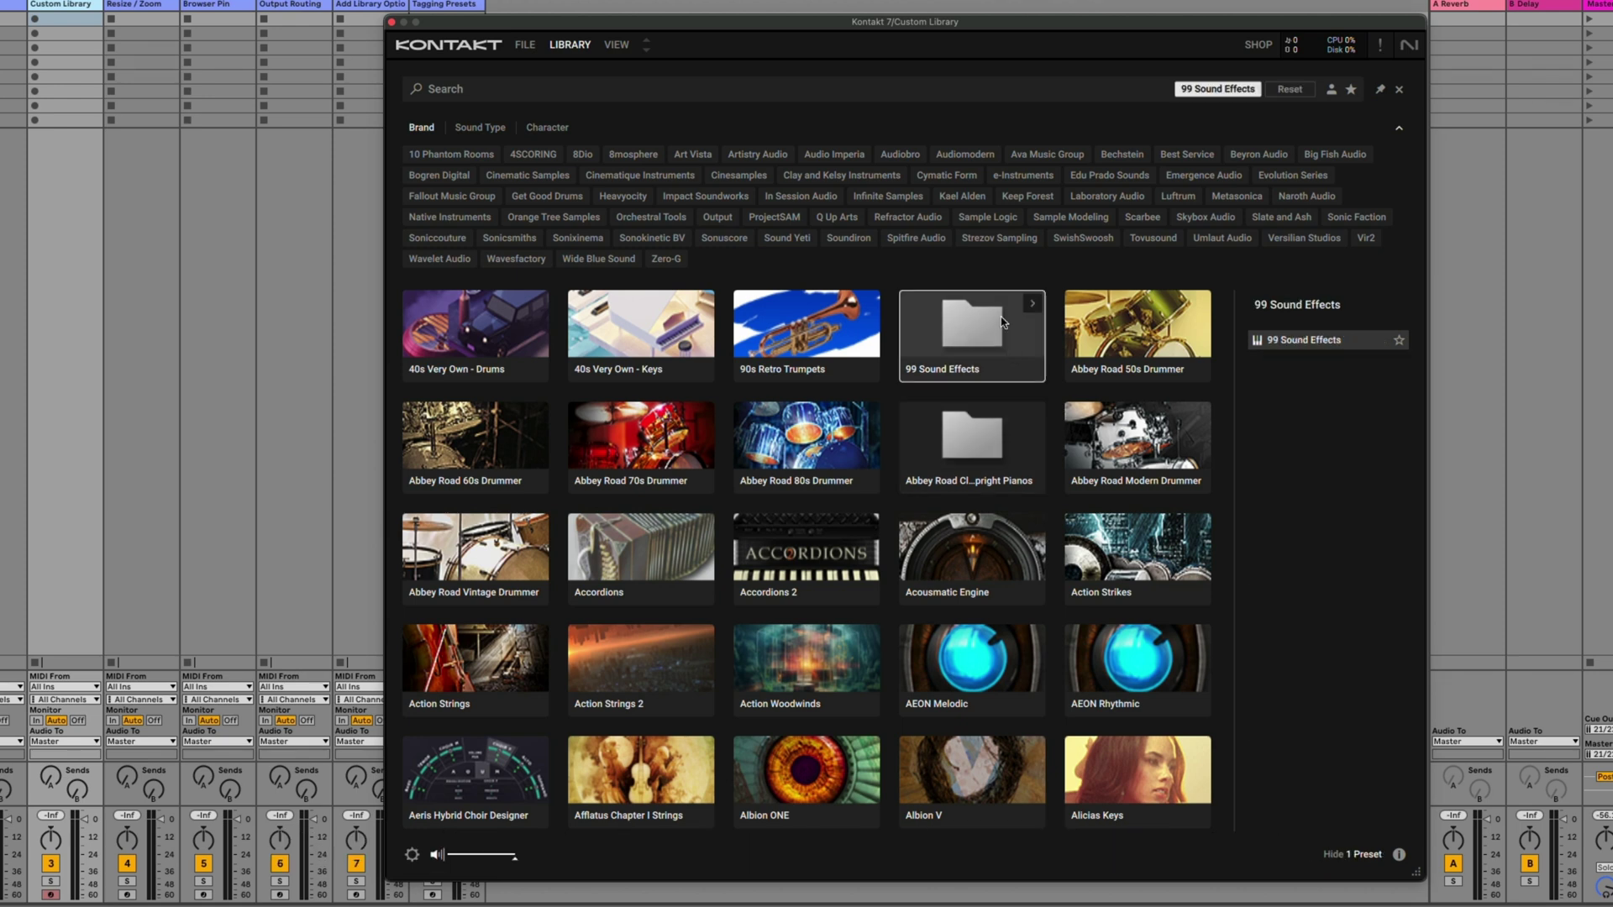
pyautogui.doubleClick(1321, 341)
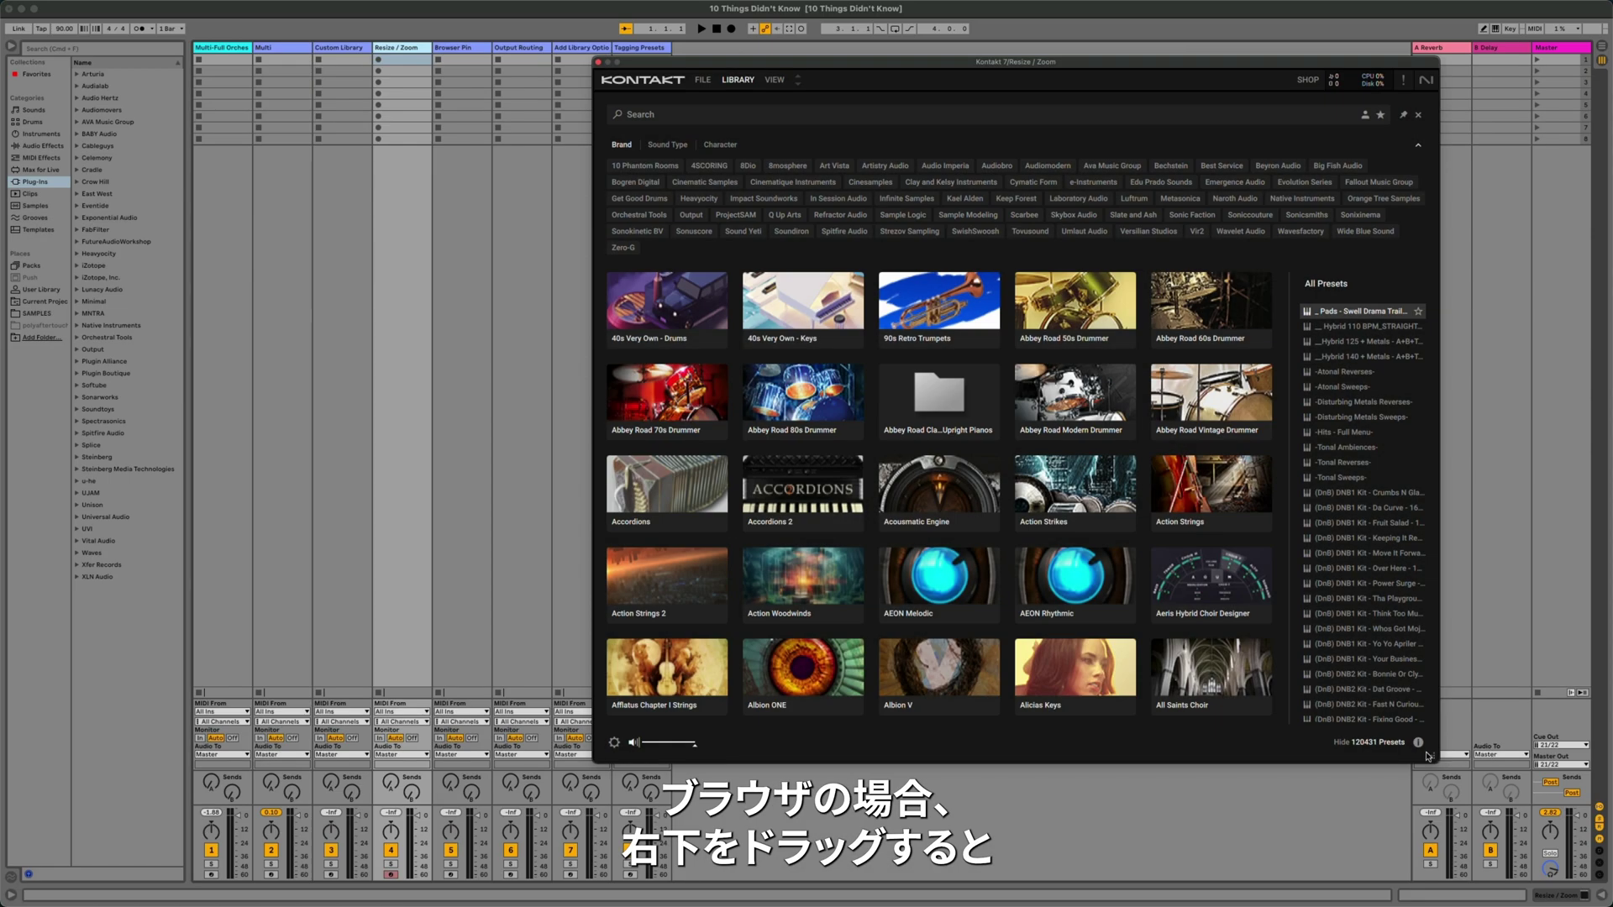
# Step: Enlarge the browser window and presets list, then set the interface zoom to 150%
pyautogui.moveTo(1426, 756); pyautogui.dragTo(1522, 867)
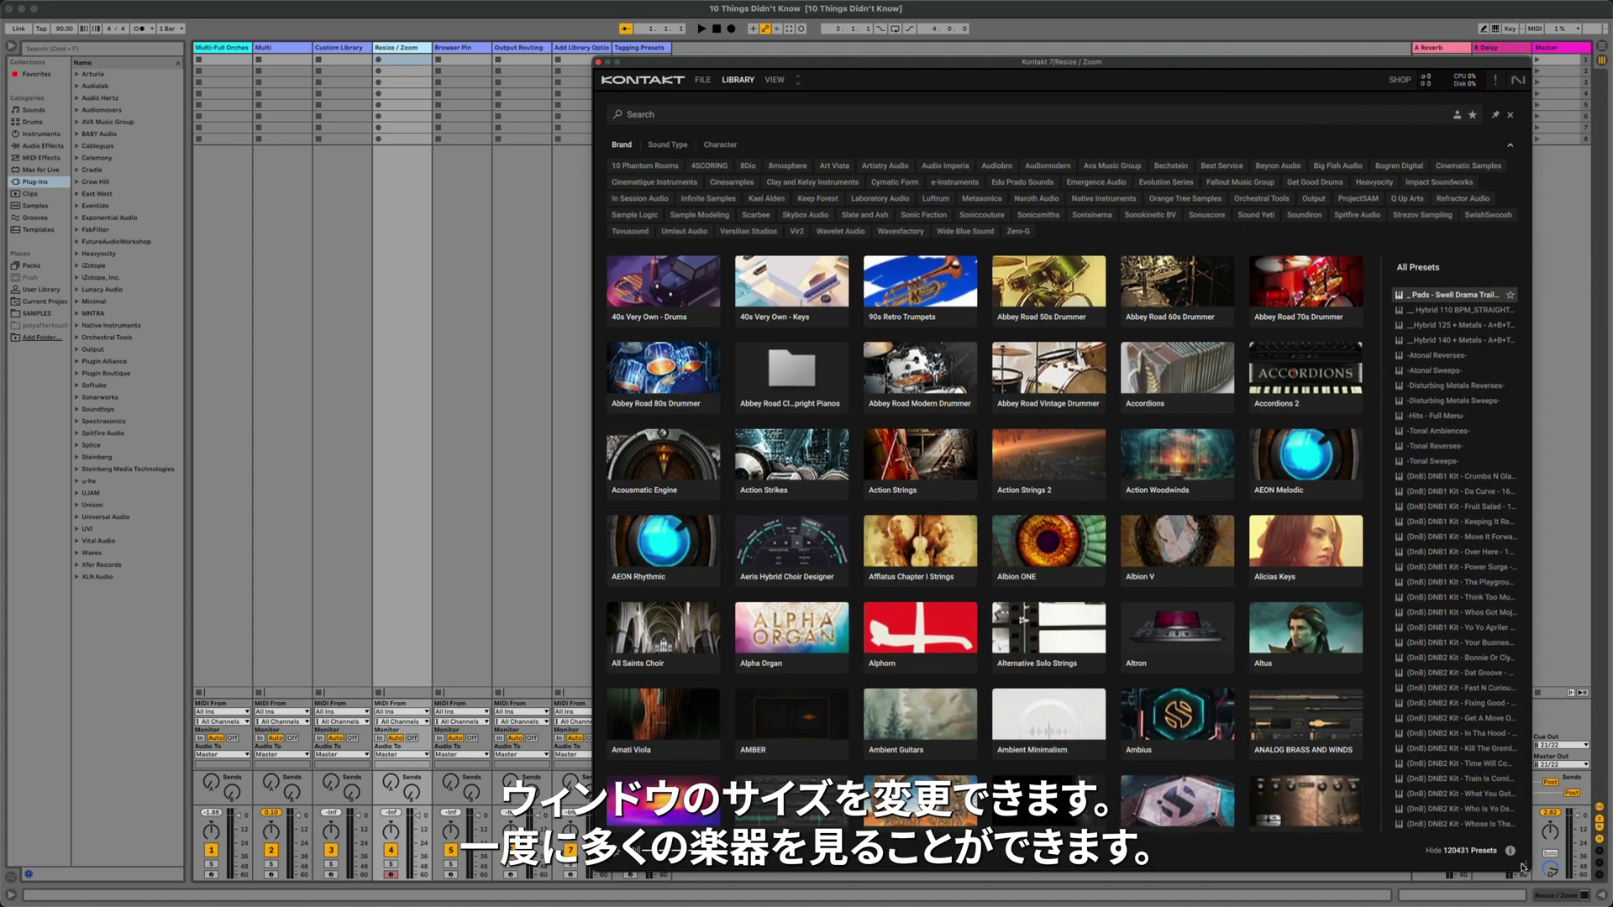
pyautogui.moveTo(1383, 690)
pyautogui.mouseDown()
pyautogui.moveTo(1046, 685)
pyautogui.moveTo(1387, 685)
pyautogui.mouseUp()
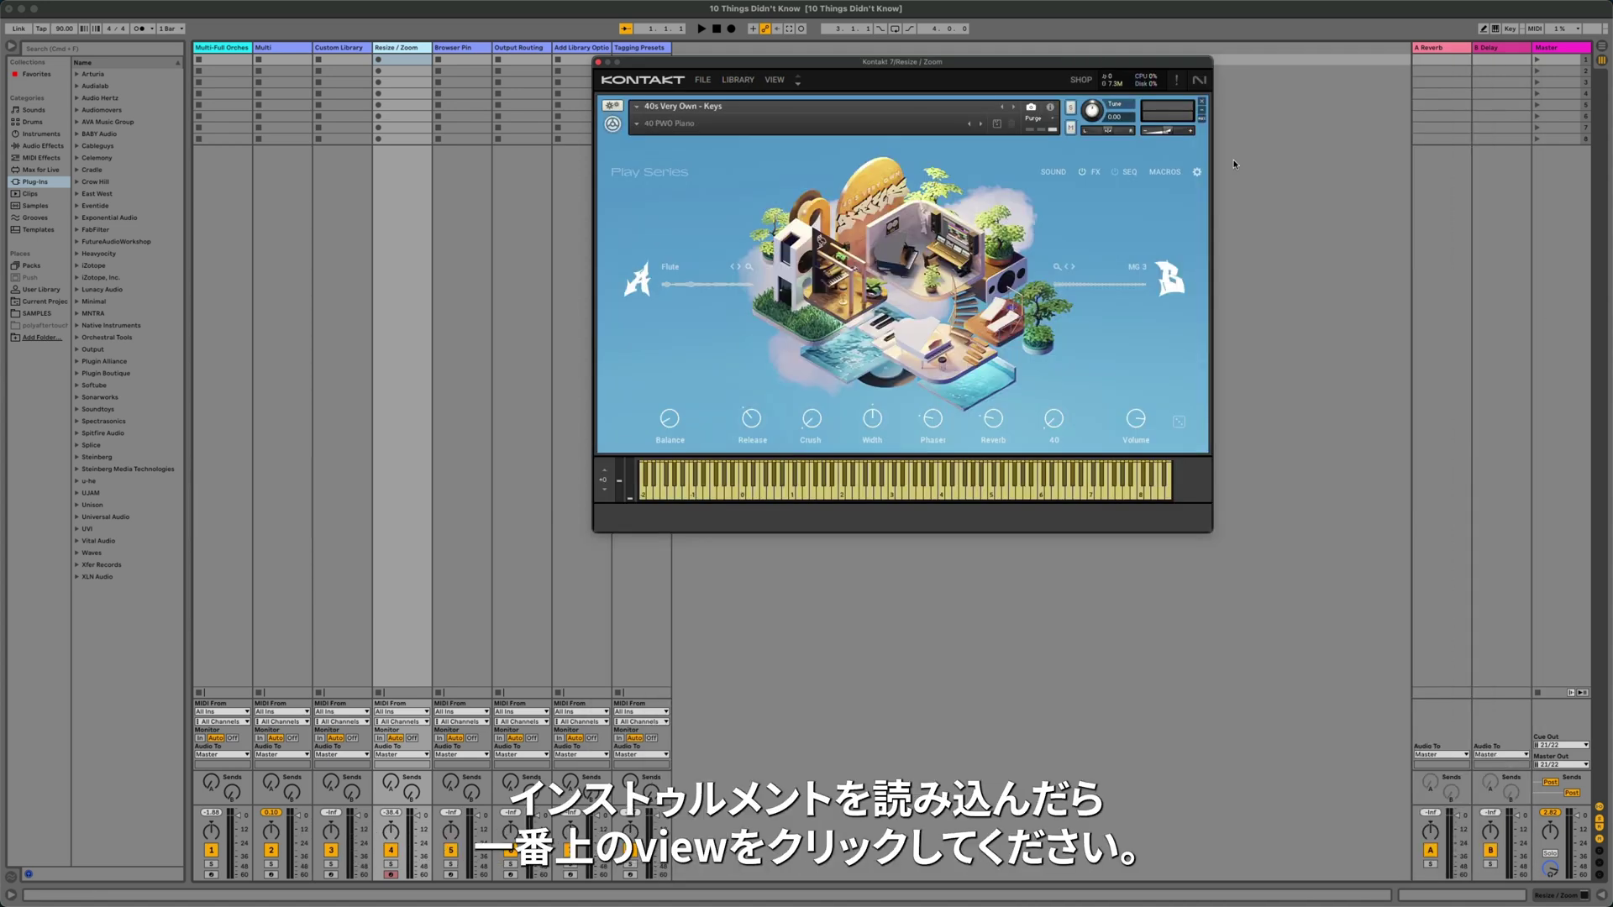
pyautogui.click(775, 80)
pyautogui.moveTo(800, 170)
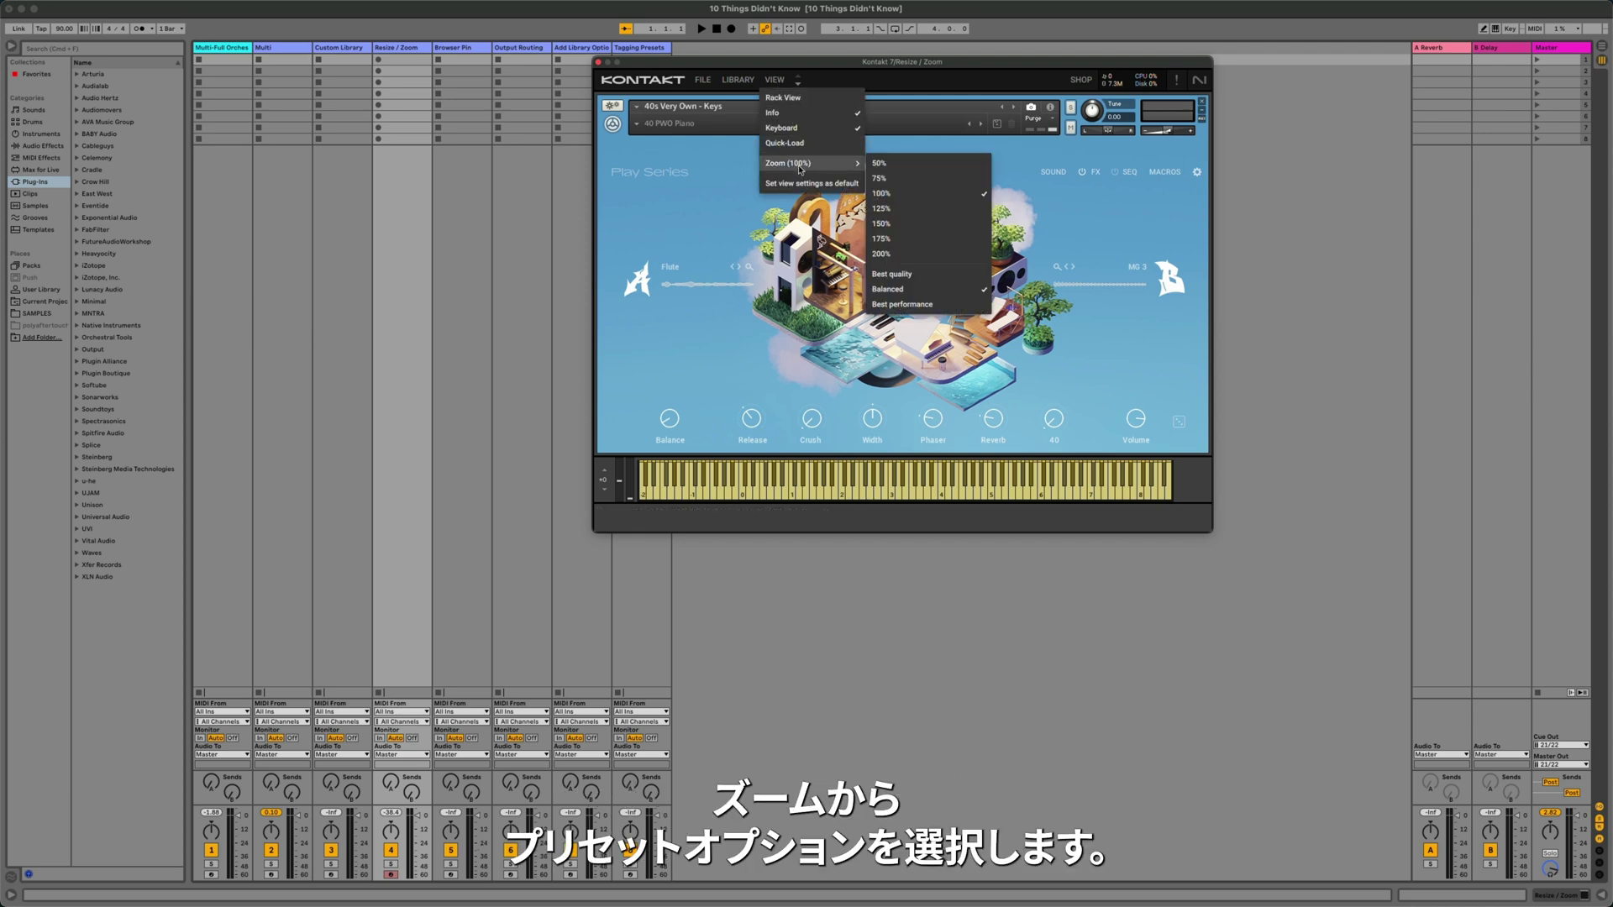
pyautogui.click(915, 220)
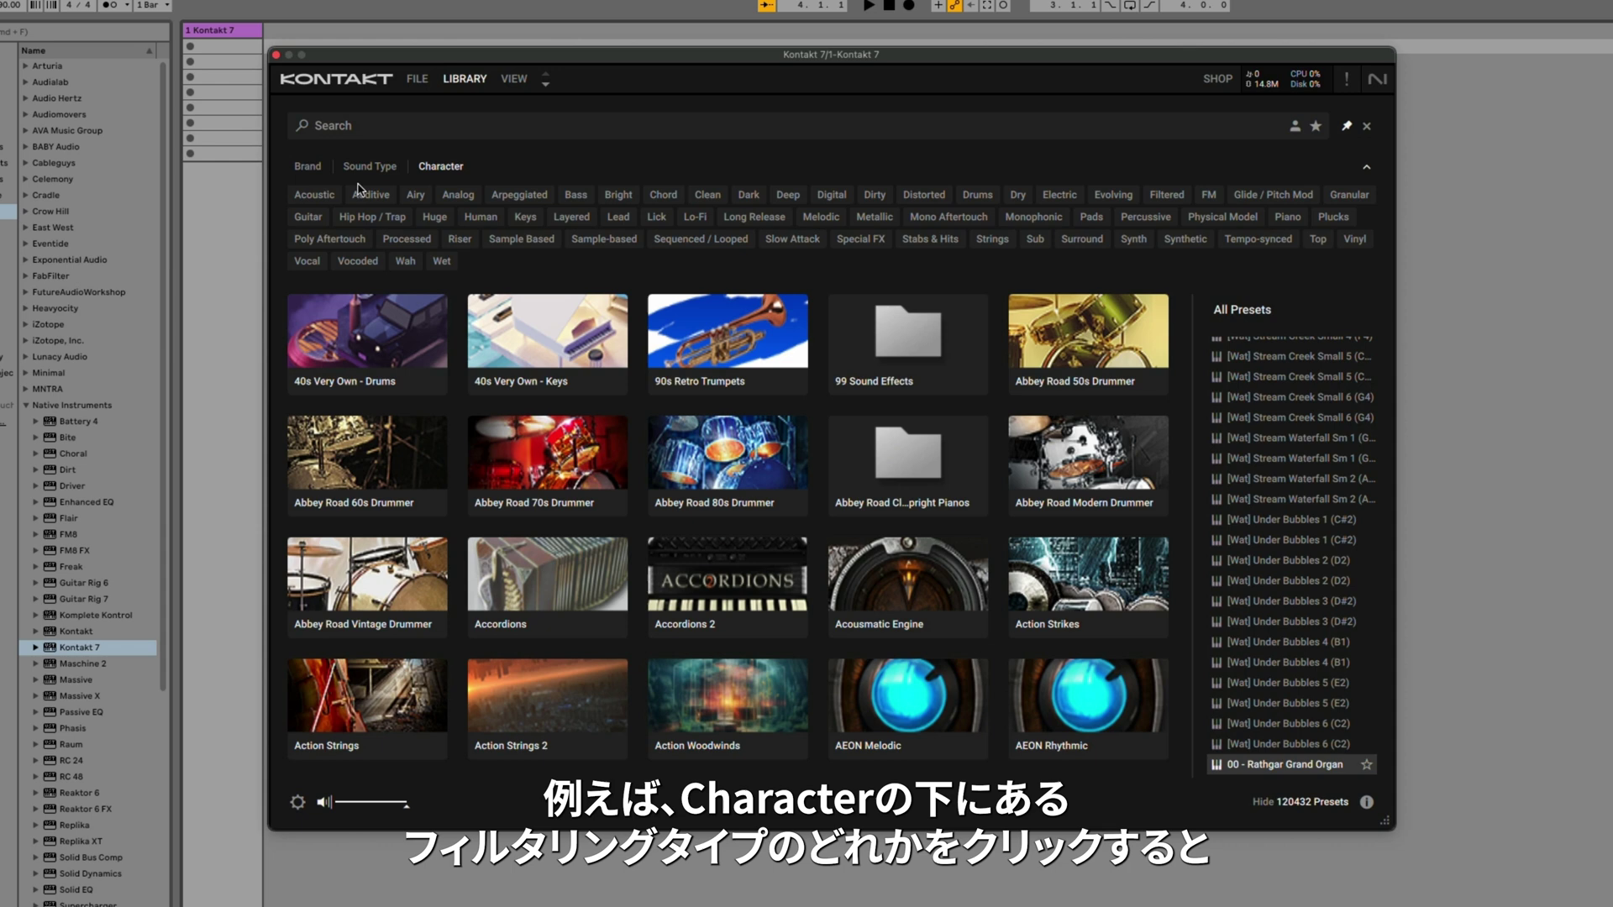
# Step: Filter the library presets by the Bass, Digital and Arpeggiated character tags combined
pyautogui.click(562, 198)
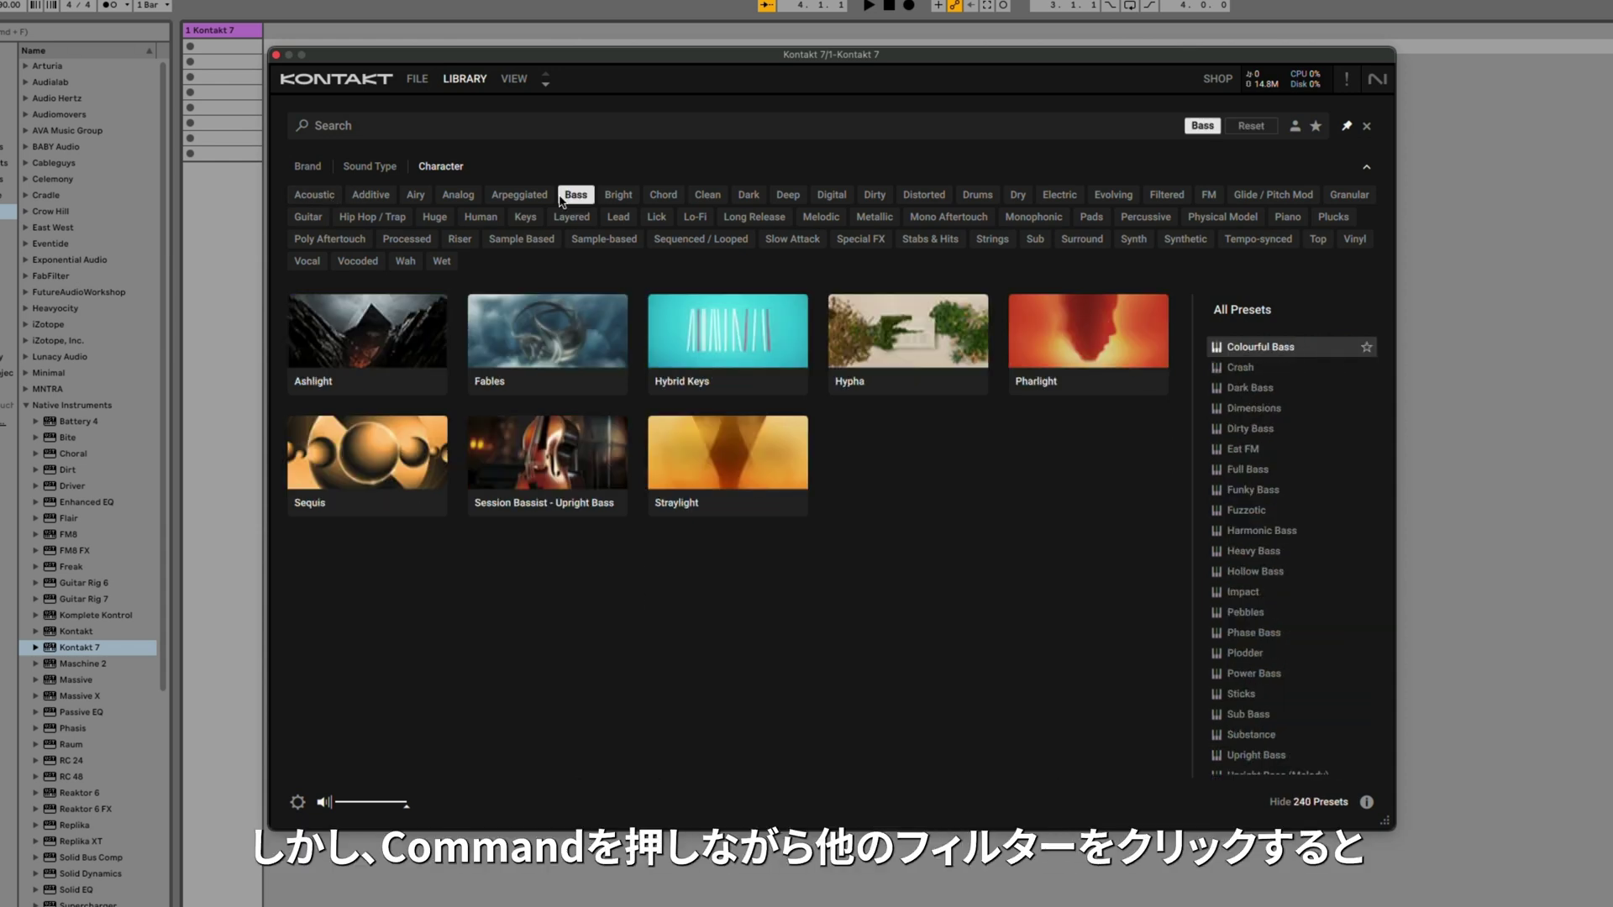
pyautogui.keyDown('super'); pyautogui.click(832, 202); pyautogui.keyUp('super')
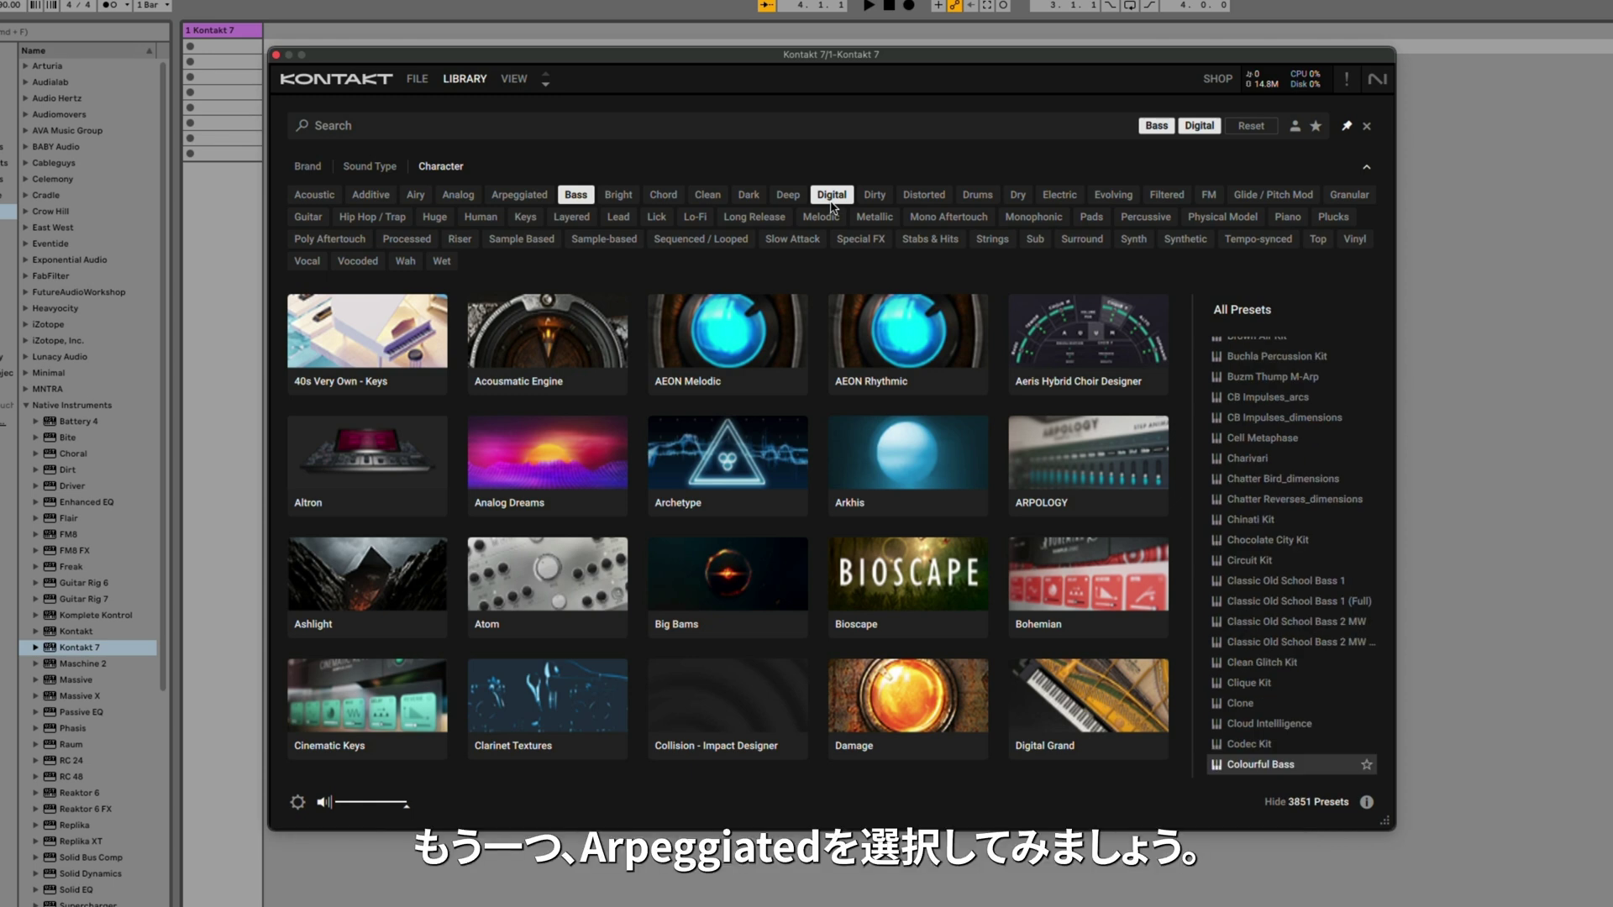
pyautogui.keyDown('super'); pyautogui.click(531, 195); pyautogui.keyUp('super')
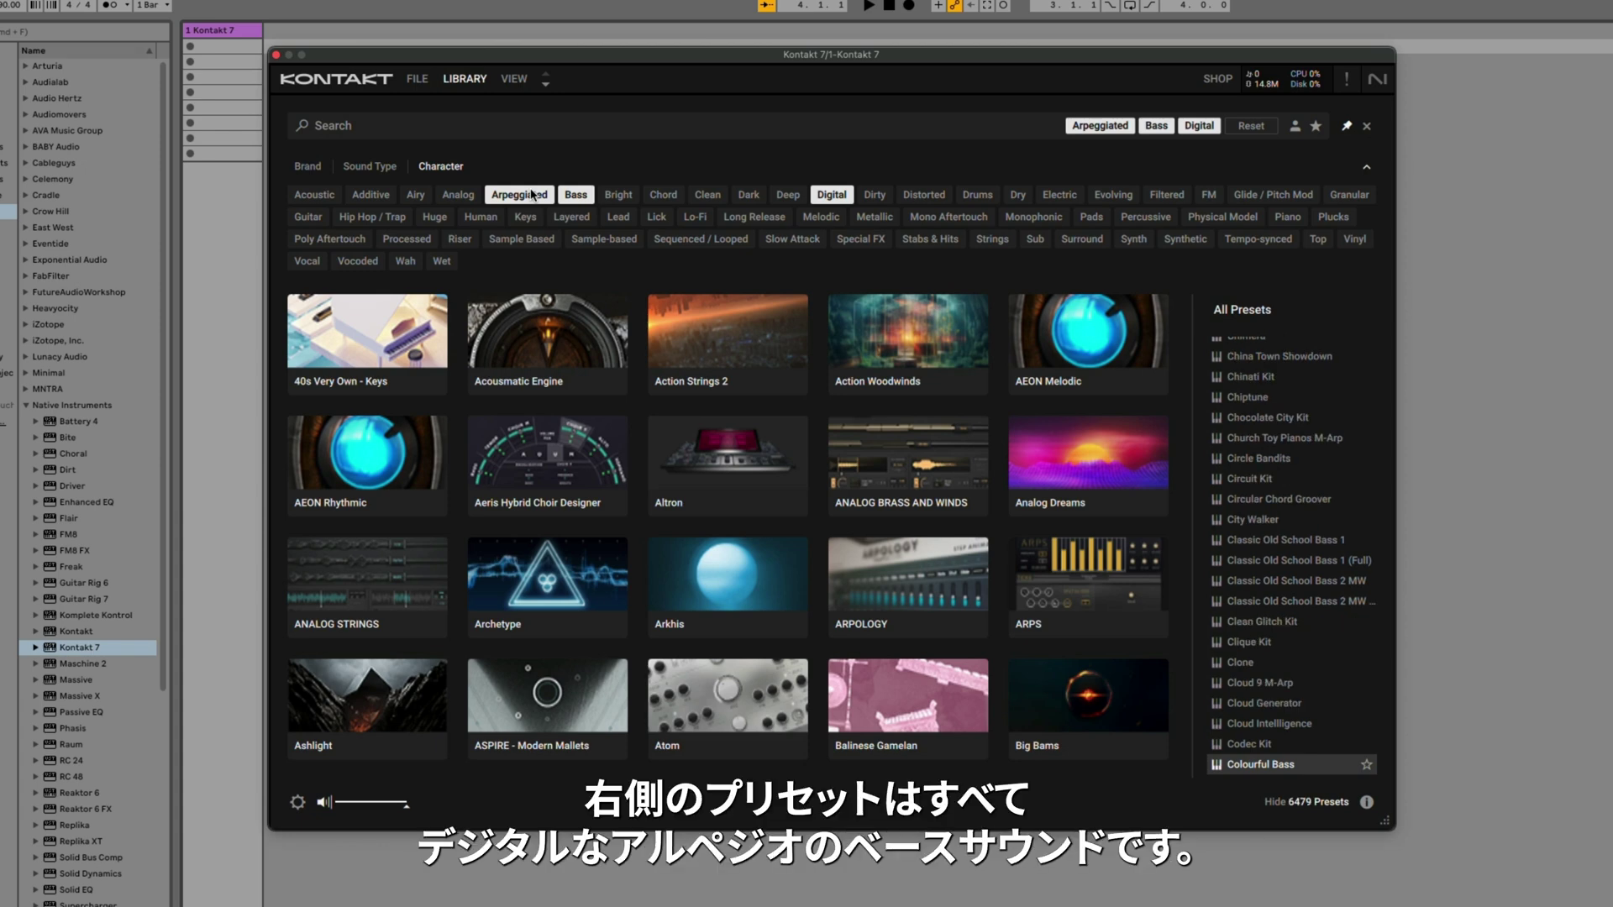
pyautogui.scroll(-5, 1266, 702)
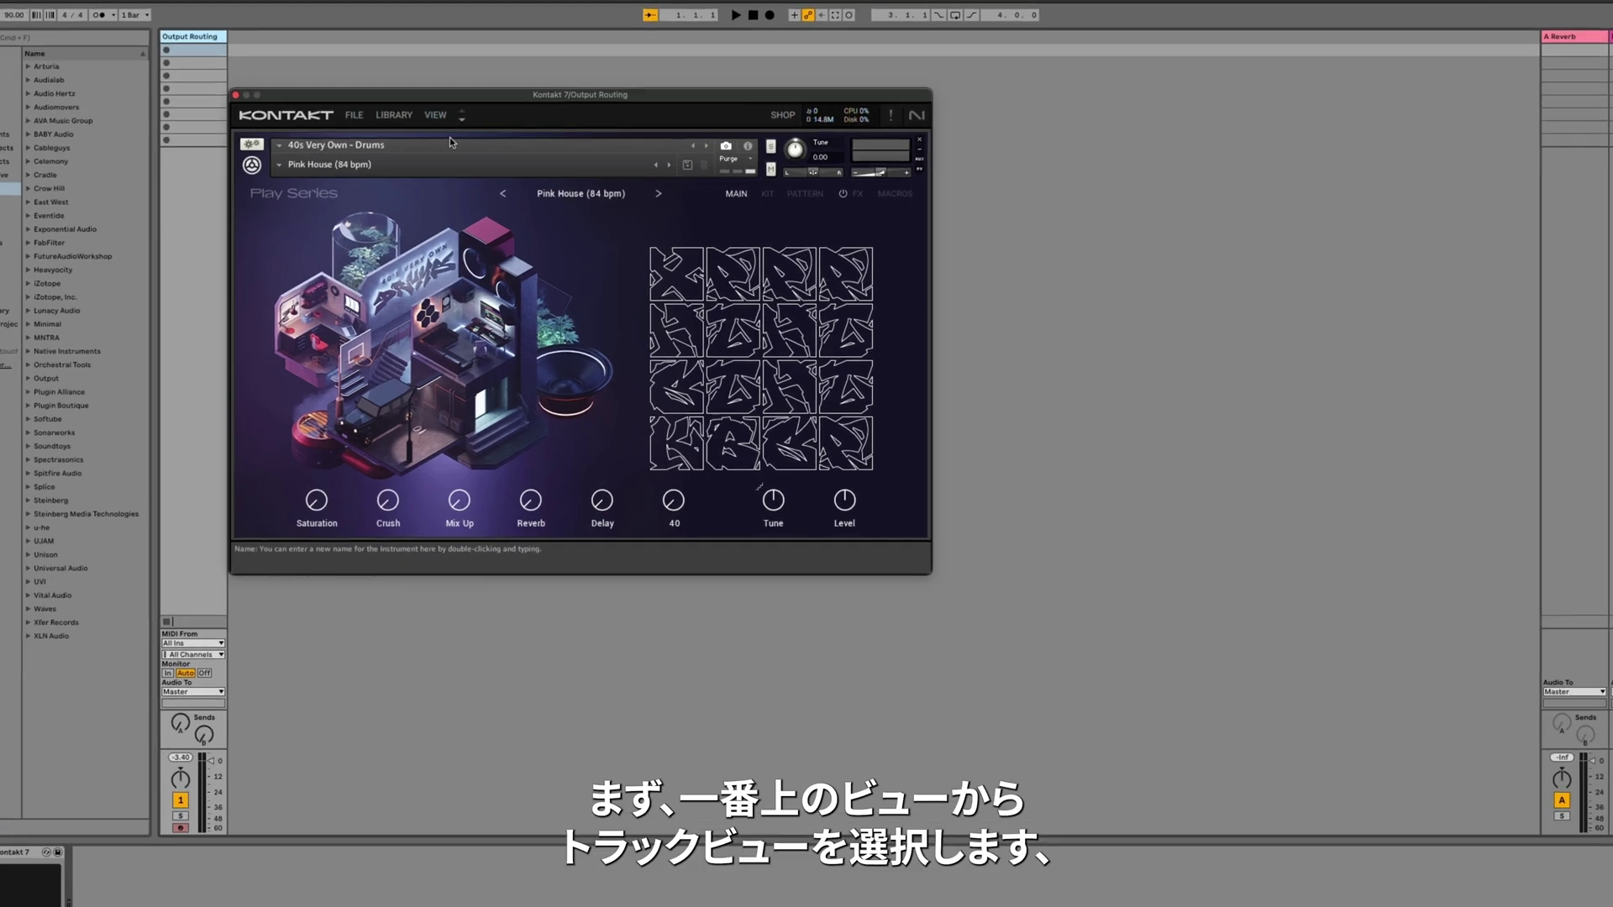
# Step: Switch to Rack View with the Libraries pane and show the Outputs mixer
pyautogui.click(435, 115)
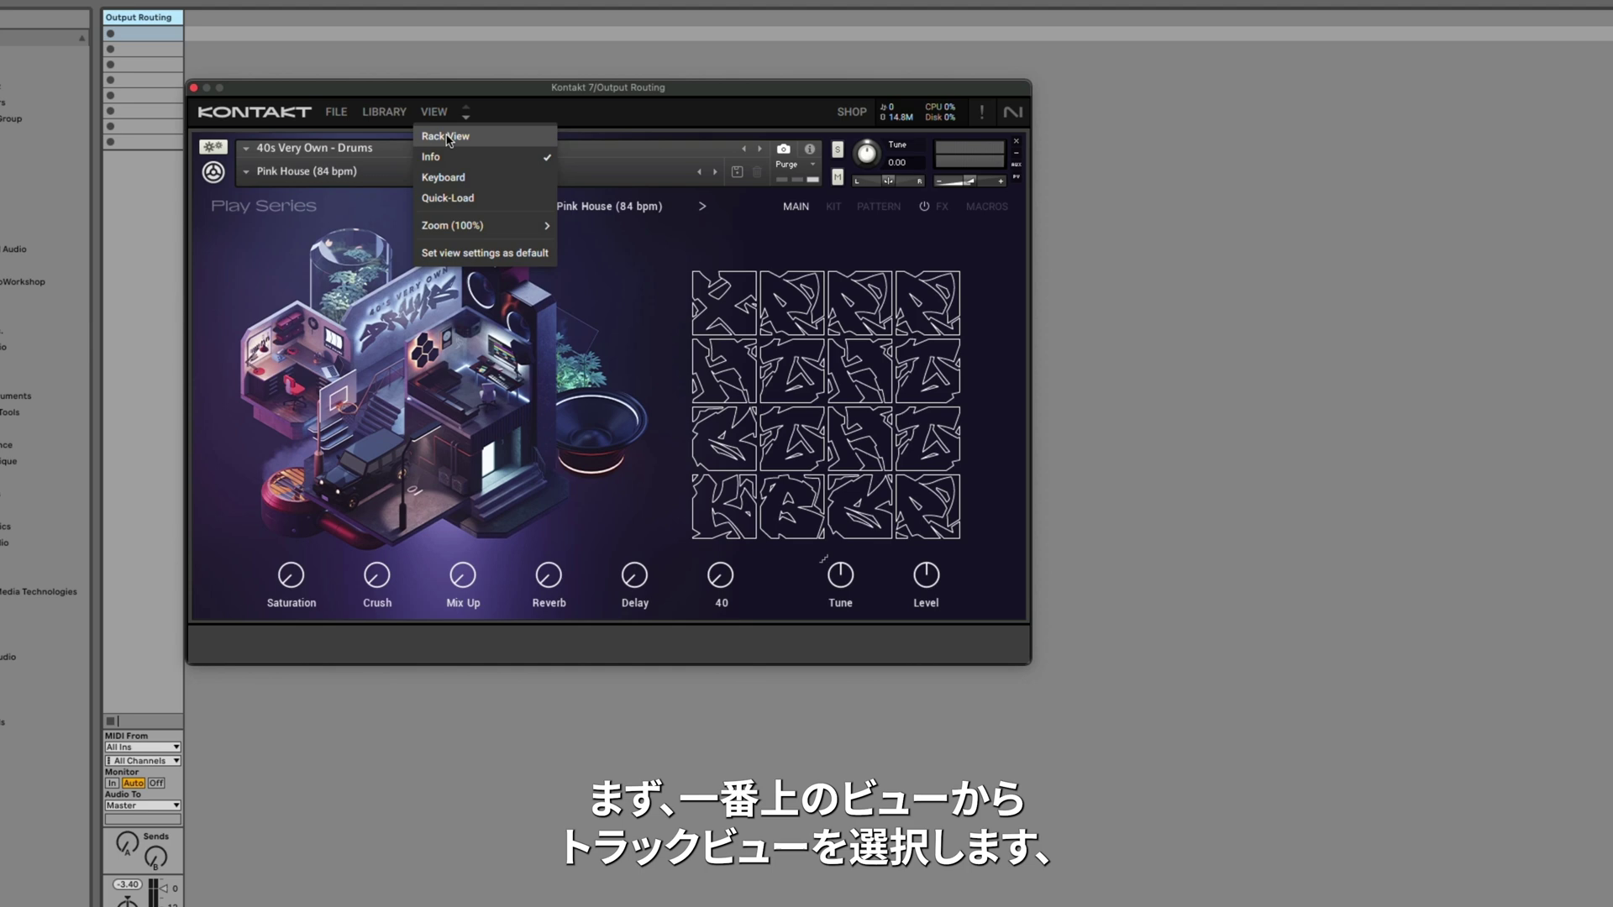
pyautogui.click(446, 136)
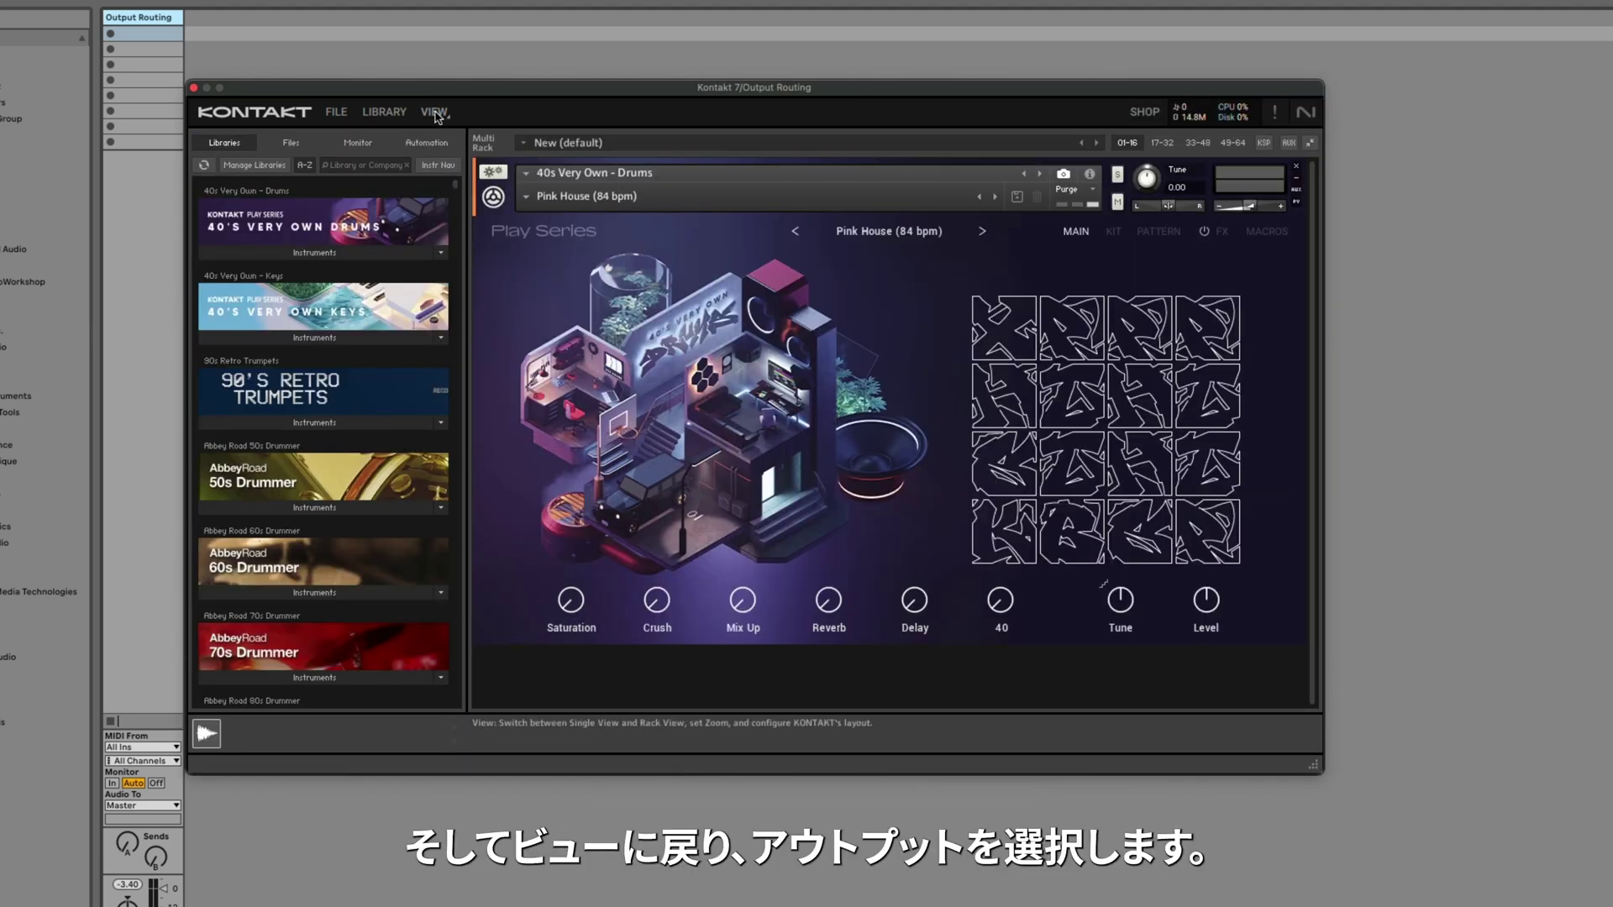
pyautogui.click(436, 115)
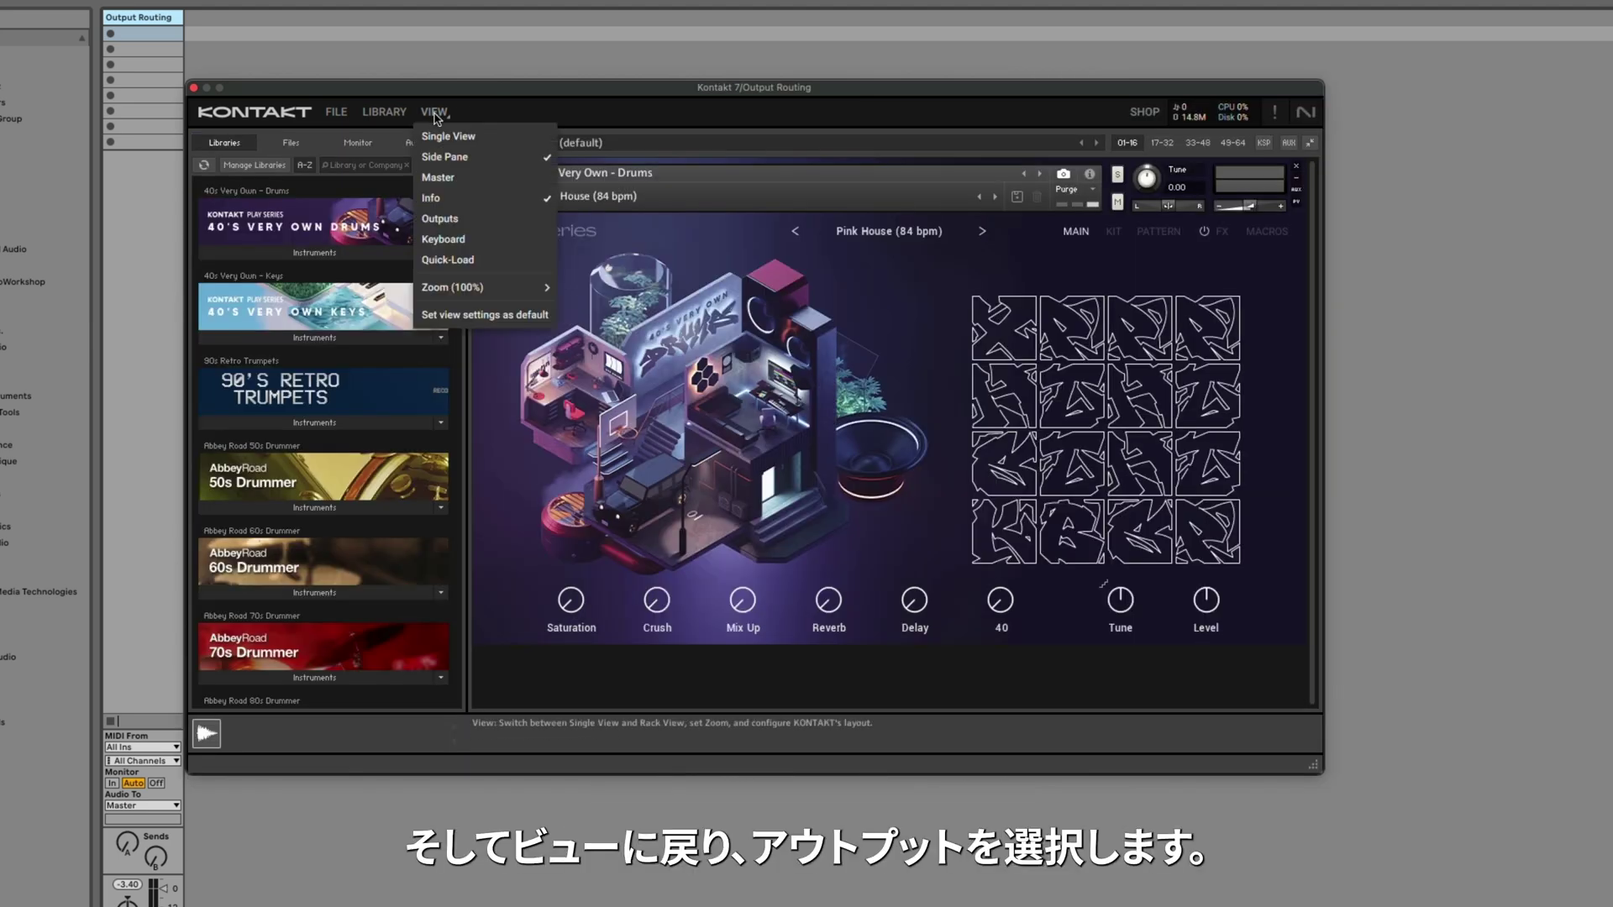
pyautogui.click(441, 219)
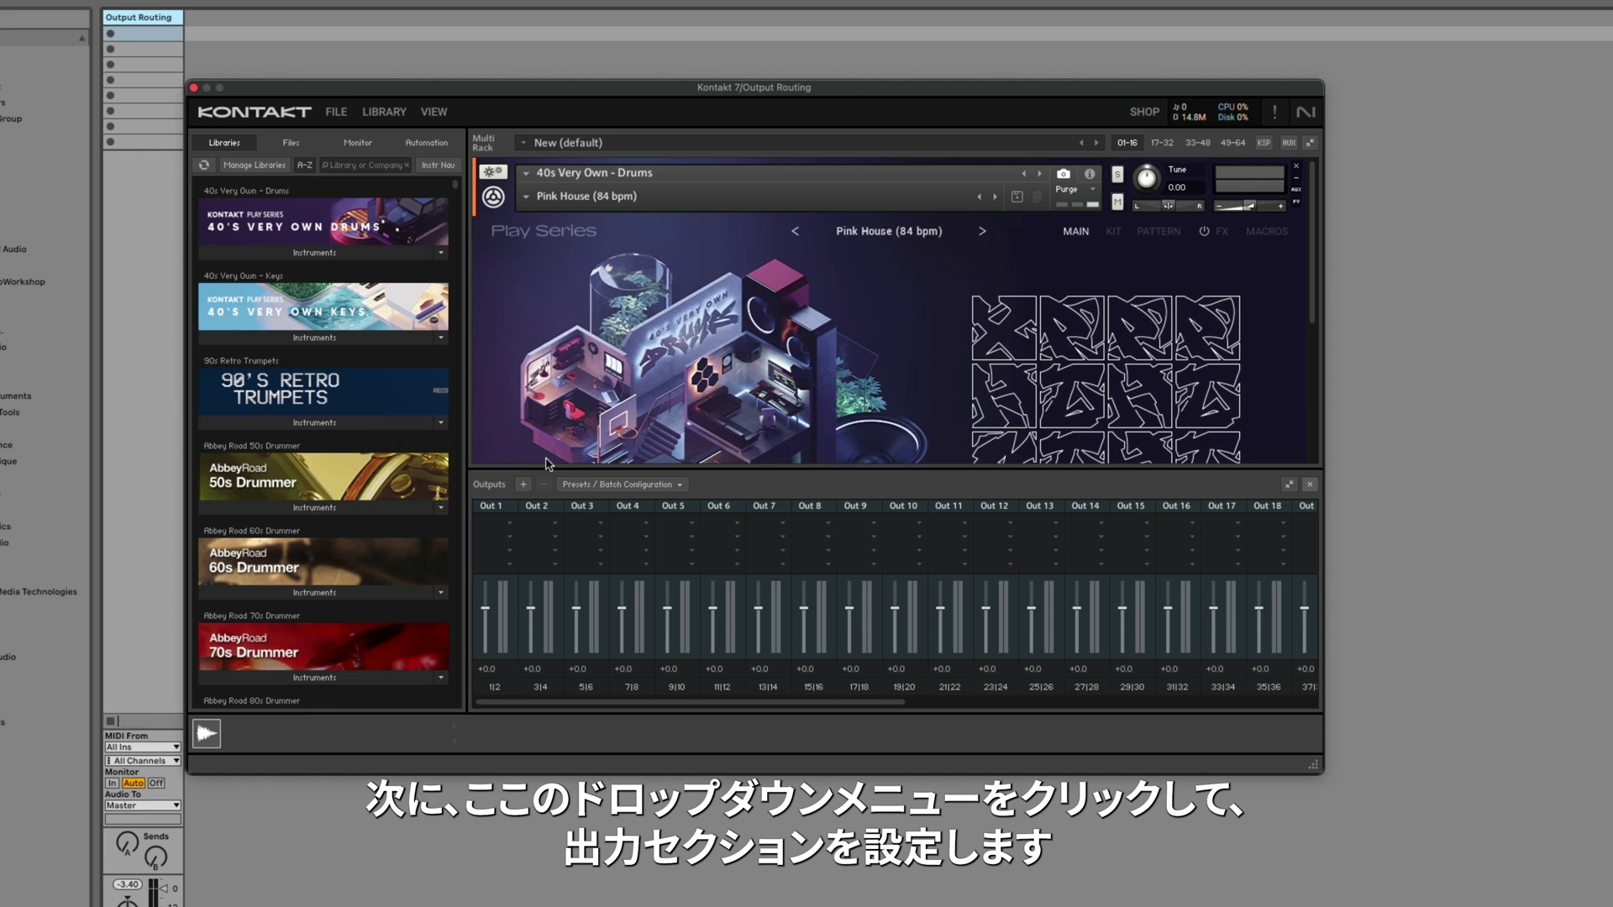
# Step: Apply the Factory Stereo 16x output preset for Out 1 through Out 16 plus aux
pyautogui.click(620, 486)
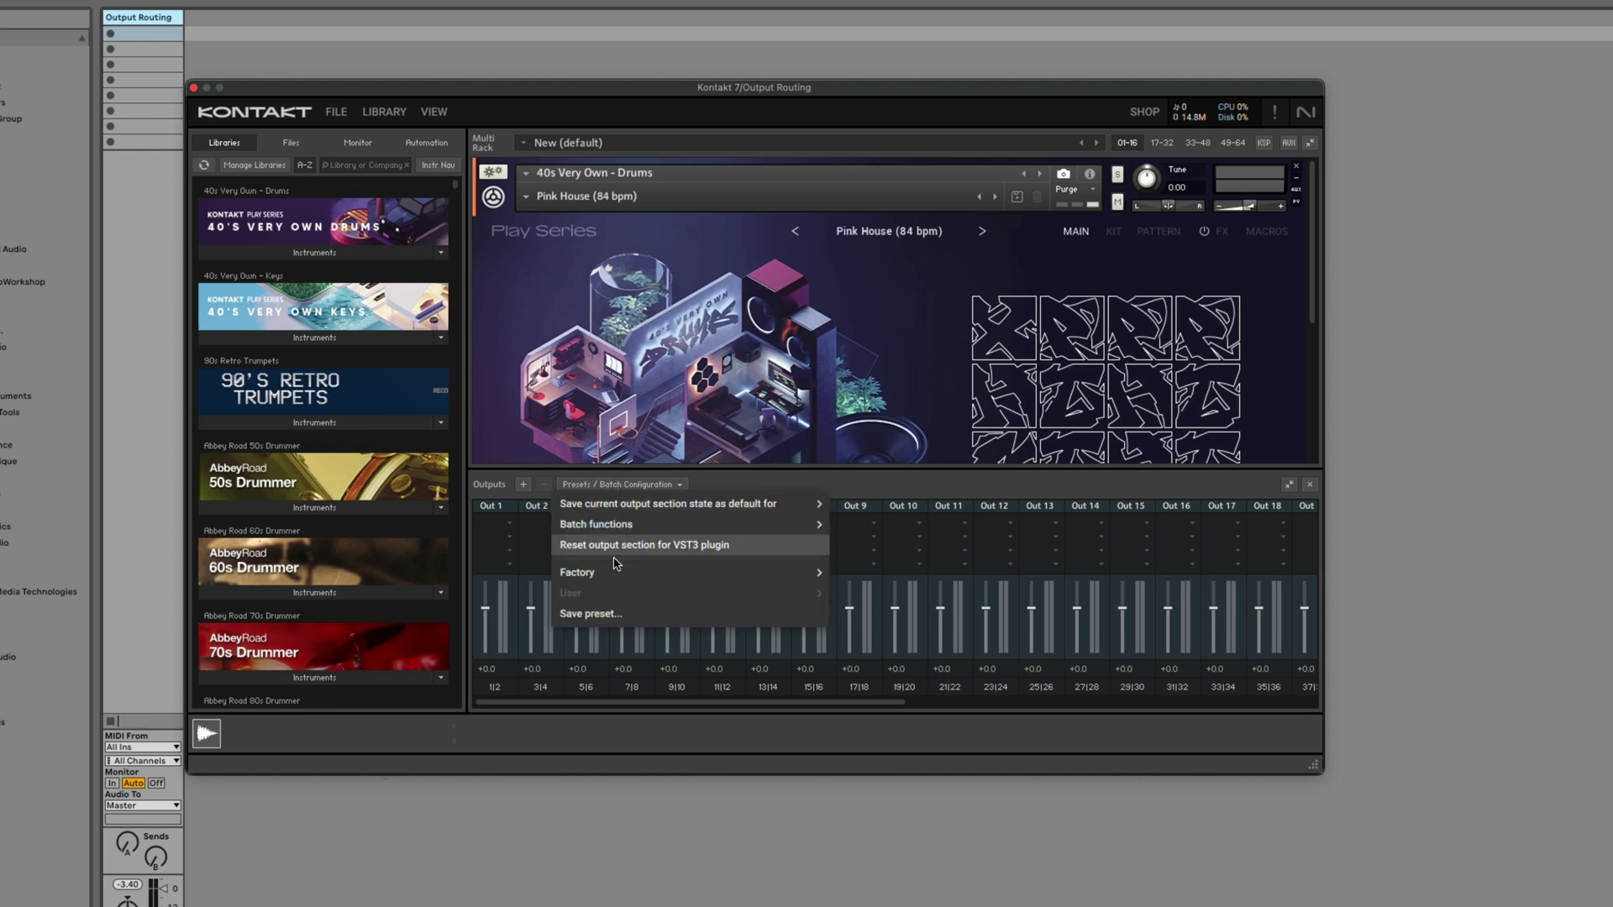
pyautogui.moveTo(622, 573)
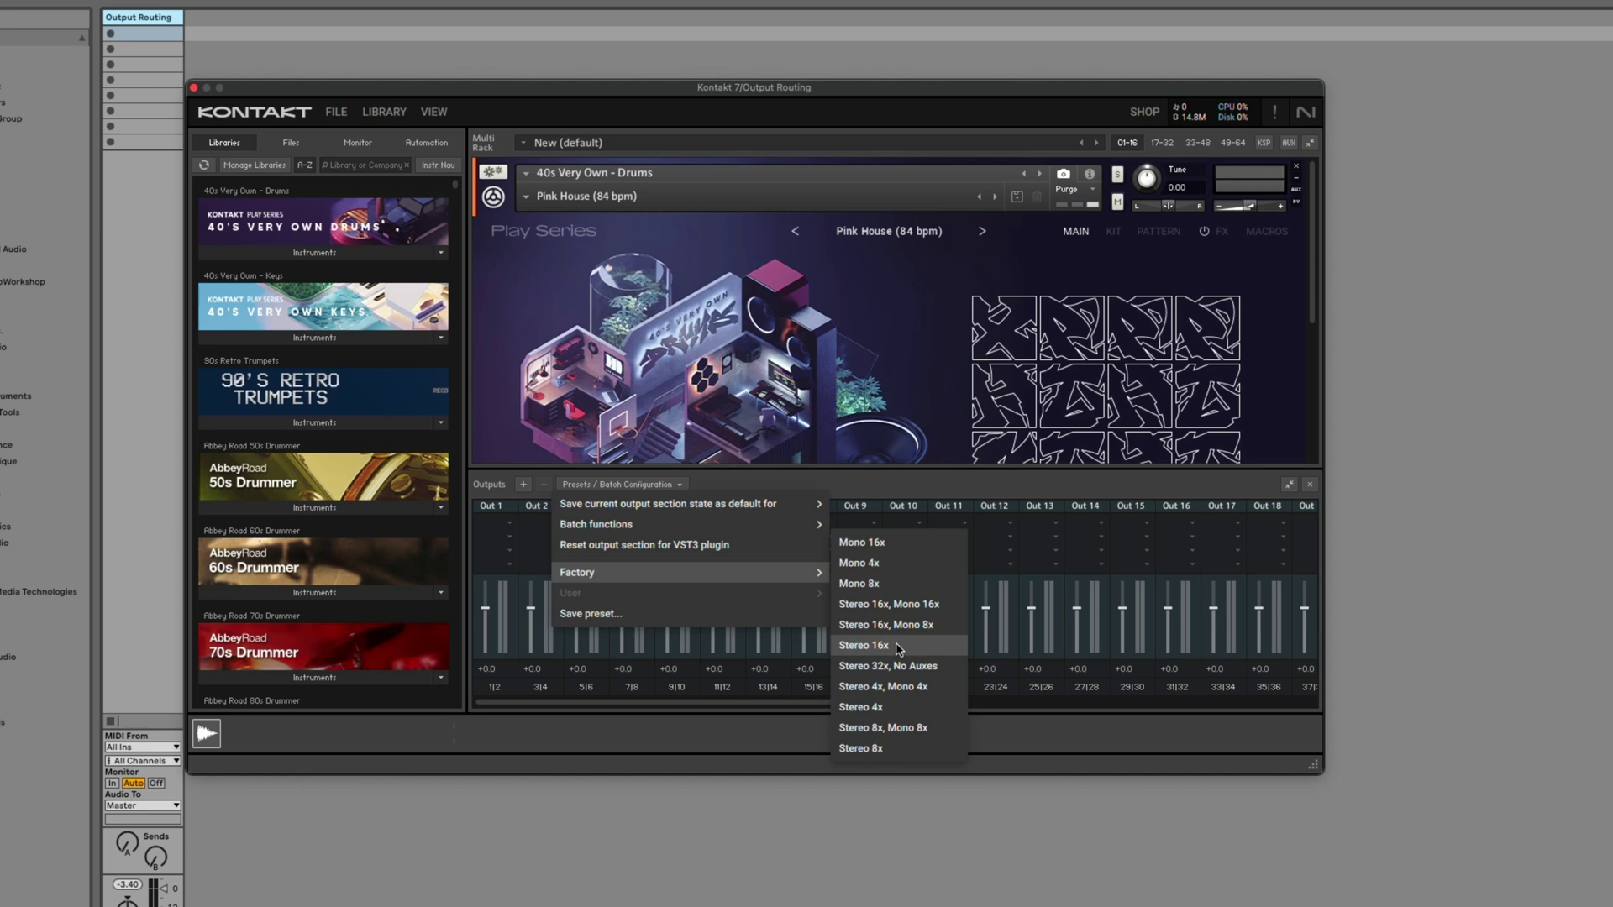
pyautogui.click(864, 645)
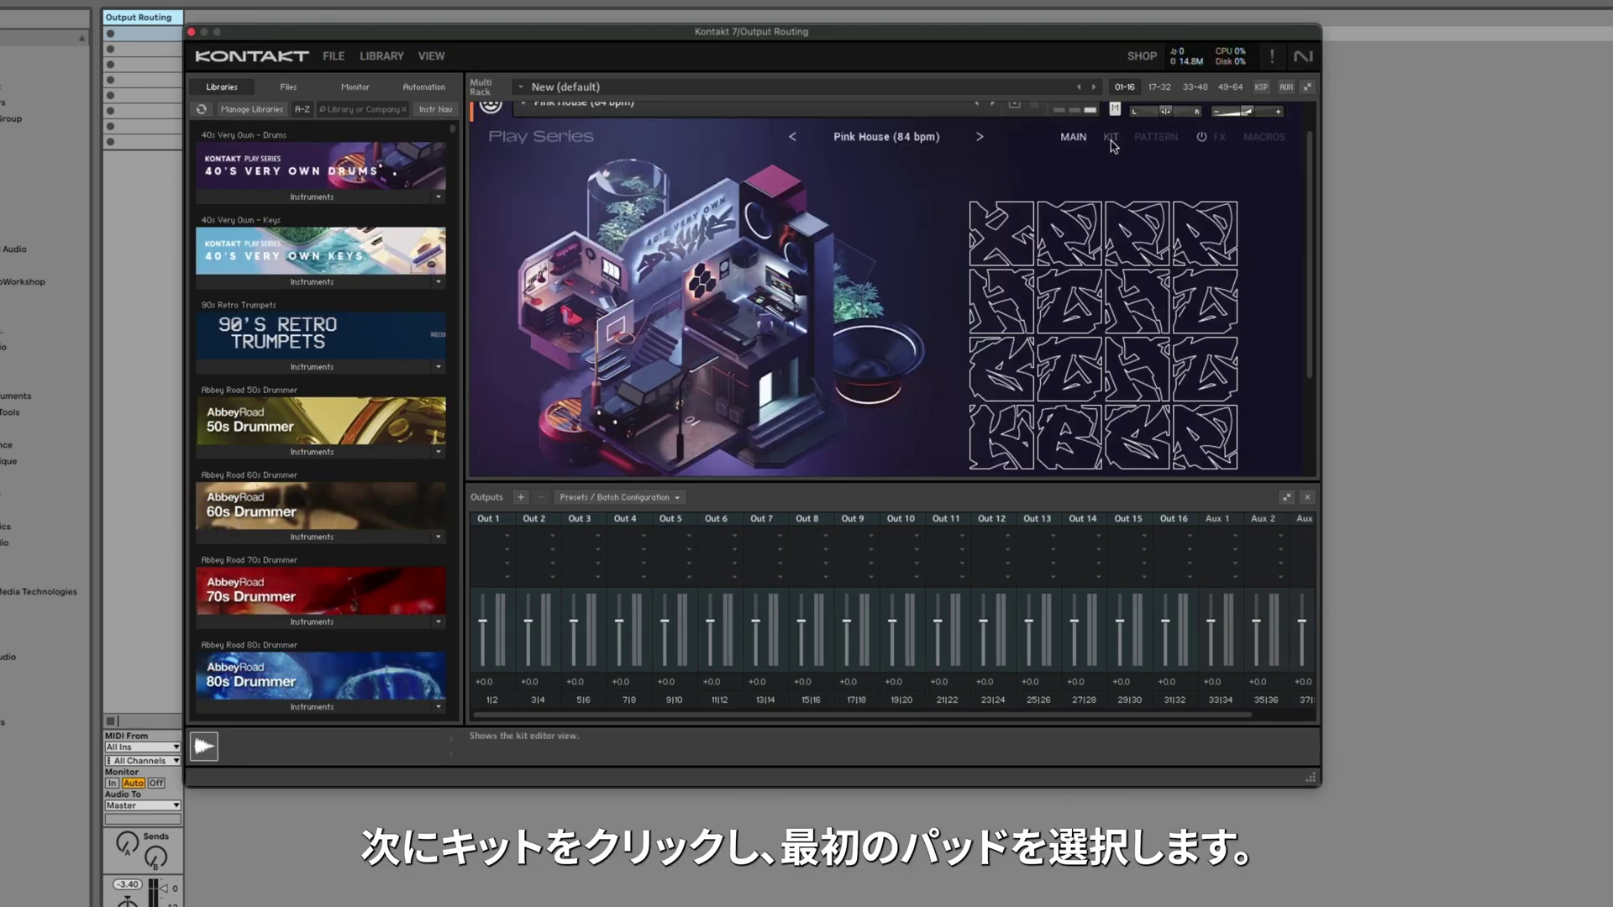
# Step: On the KIT page, use the KICK pad's Out menu to set all pads to sequential outputs
pyautogui.click(1111, 138)
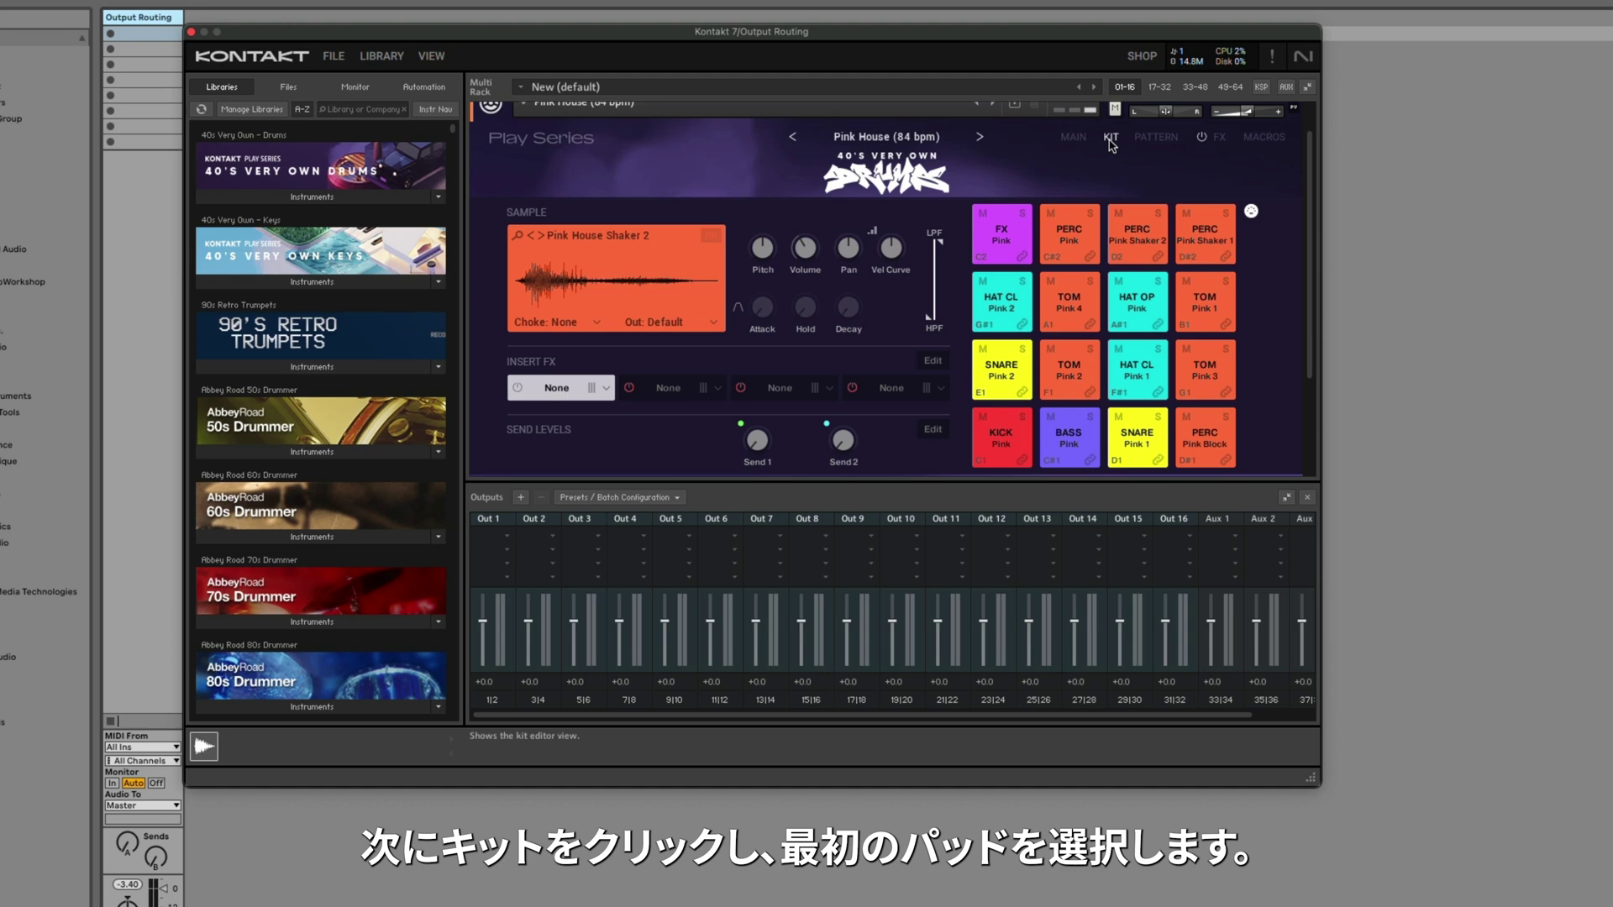
pyautogui.click(1005, 446)
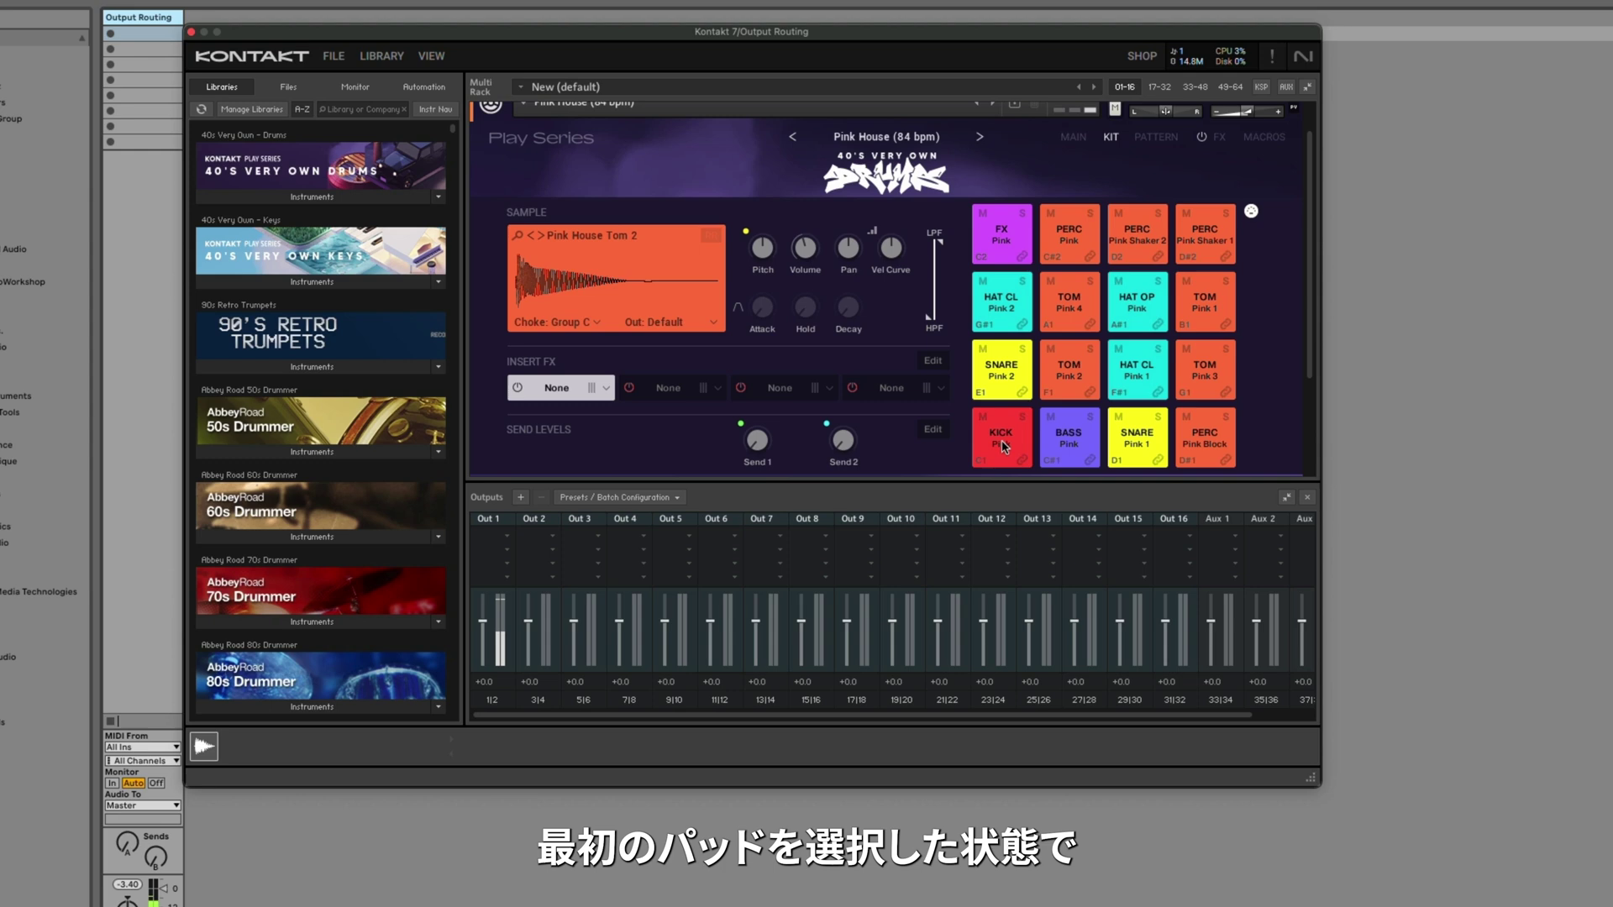
pyautogui.click(696, 324)
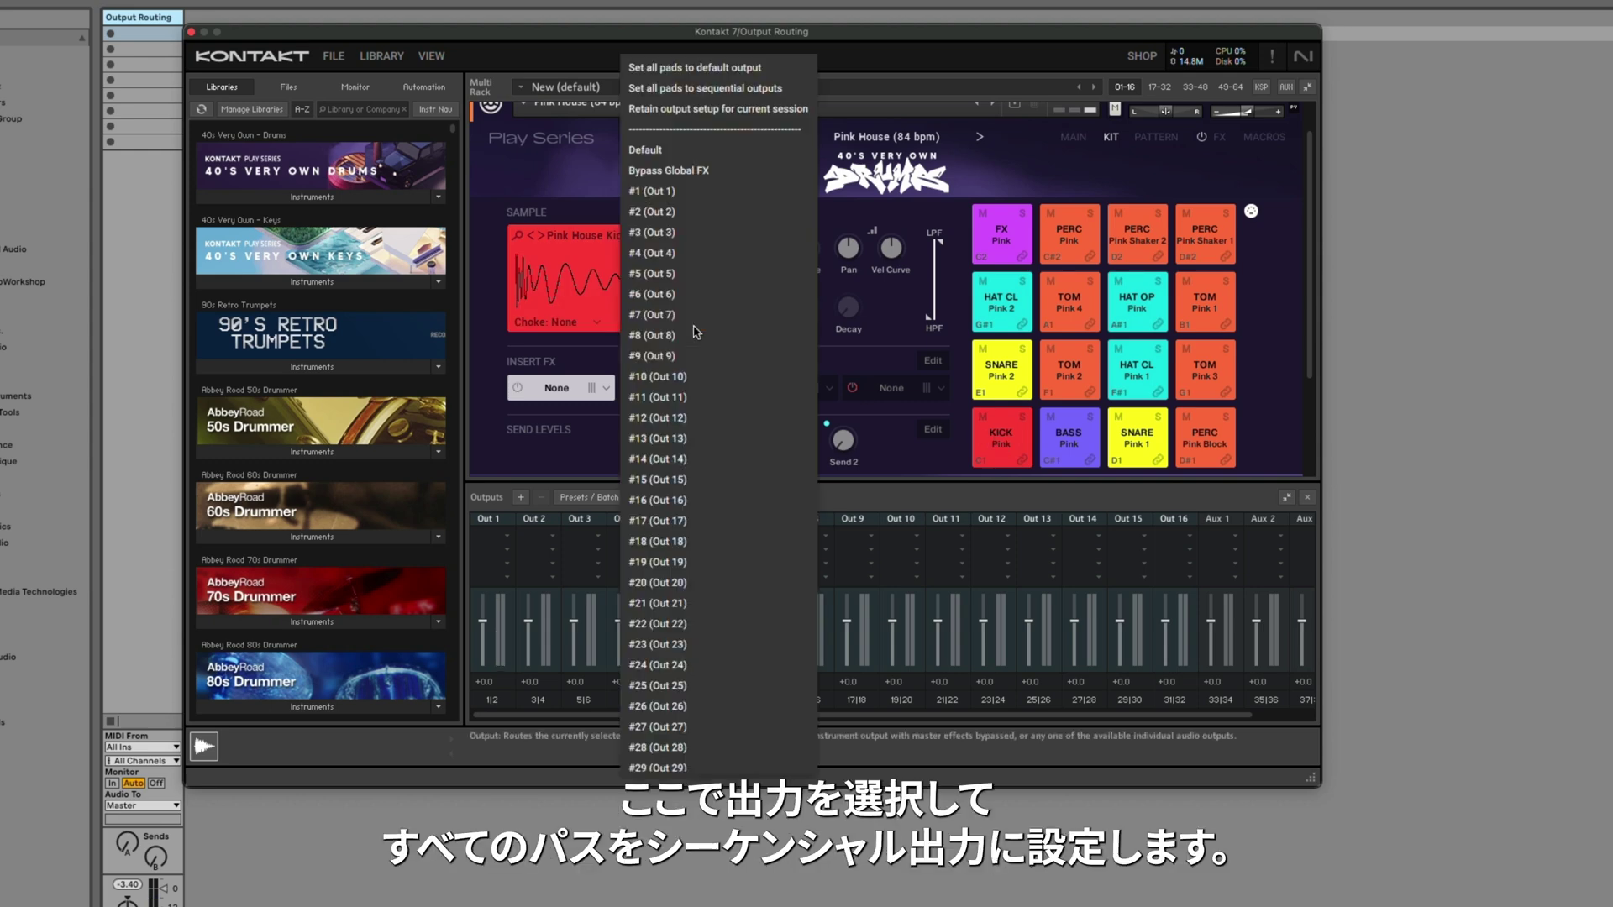
pyautogui.click(711, 91)
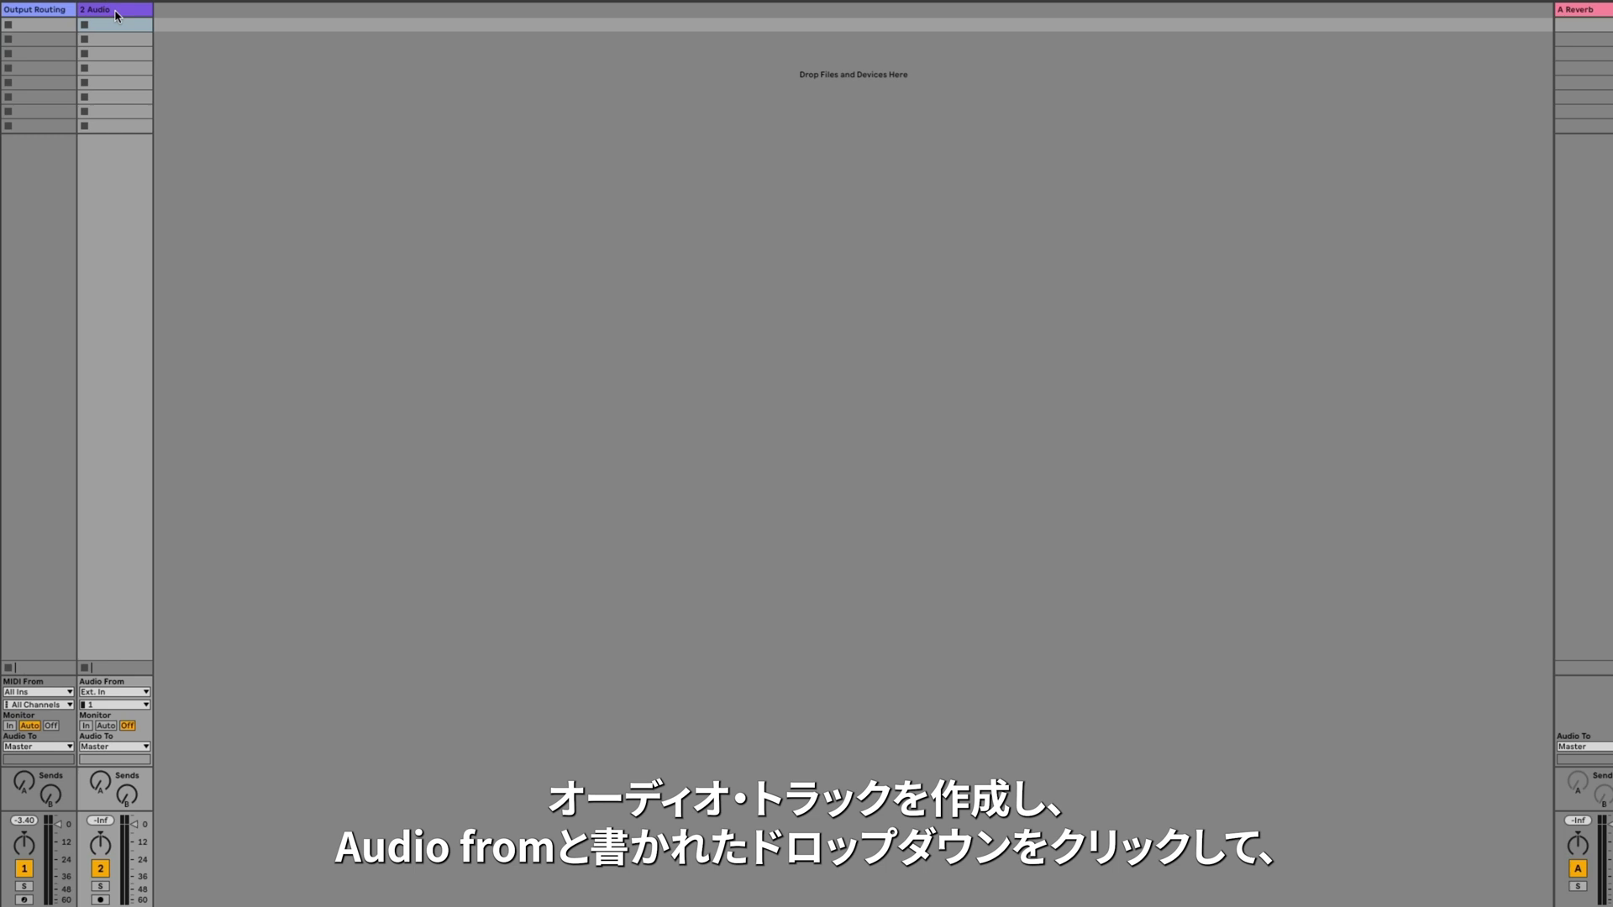
# Step: Set track 2's input to 40 Drumns, channel KT Out 2
pyautogui.click(94, 12)
pyautogui.click(116, 693)
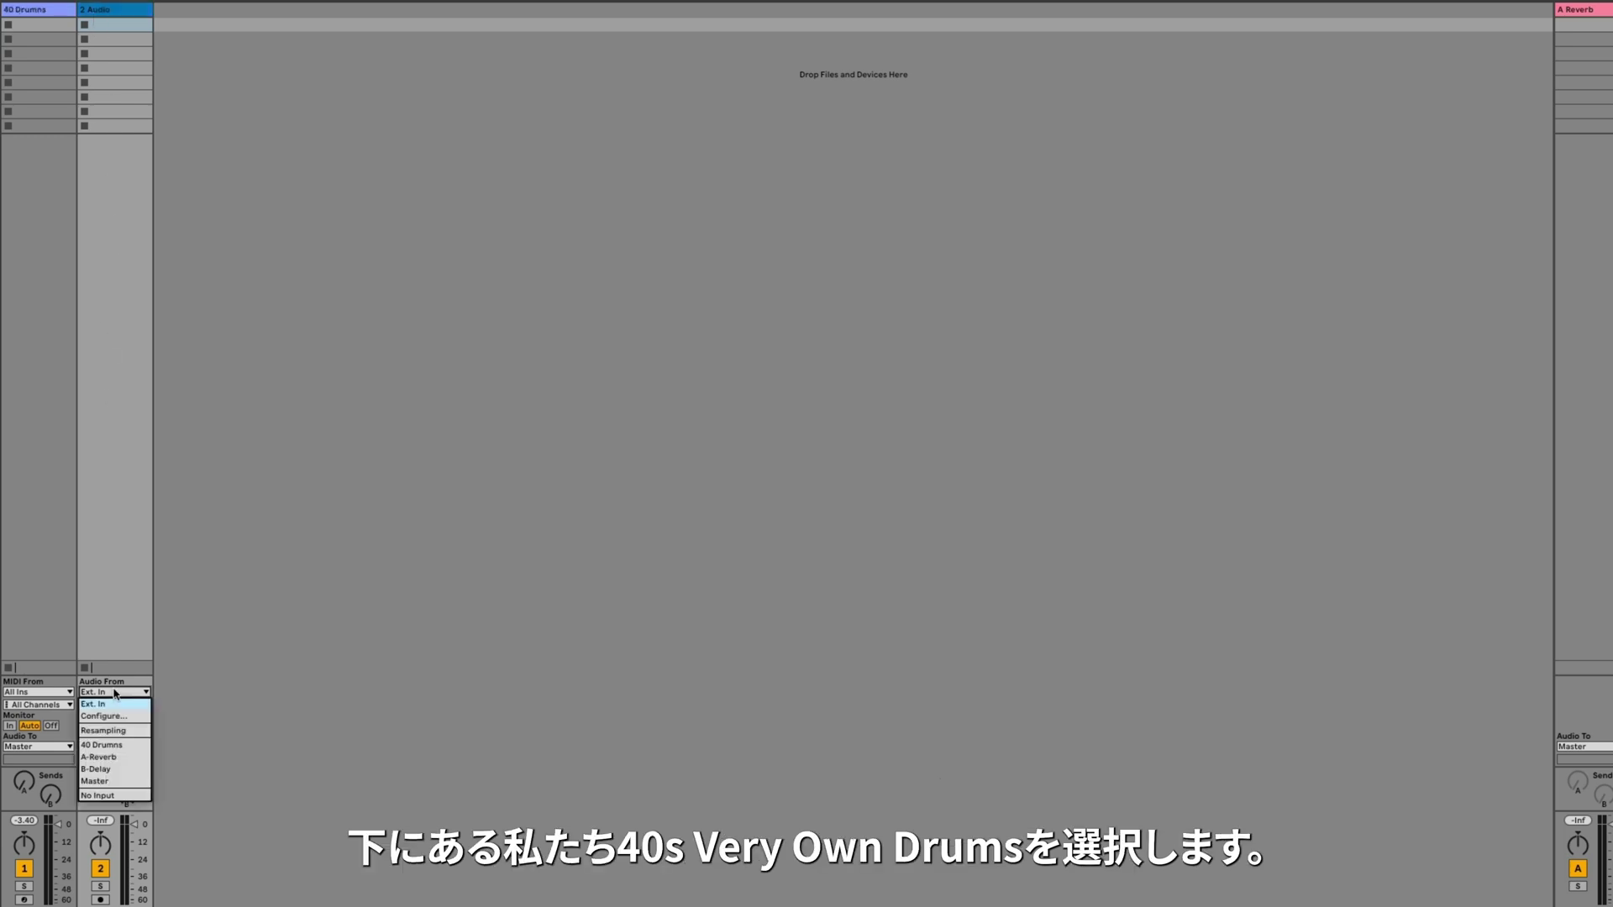
pyautogui.click(122, 746)
pyautogui.click(127, 706)
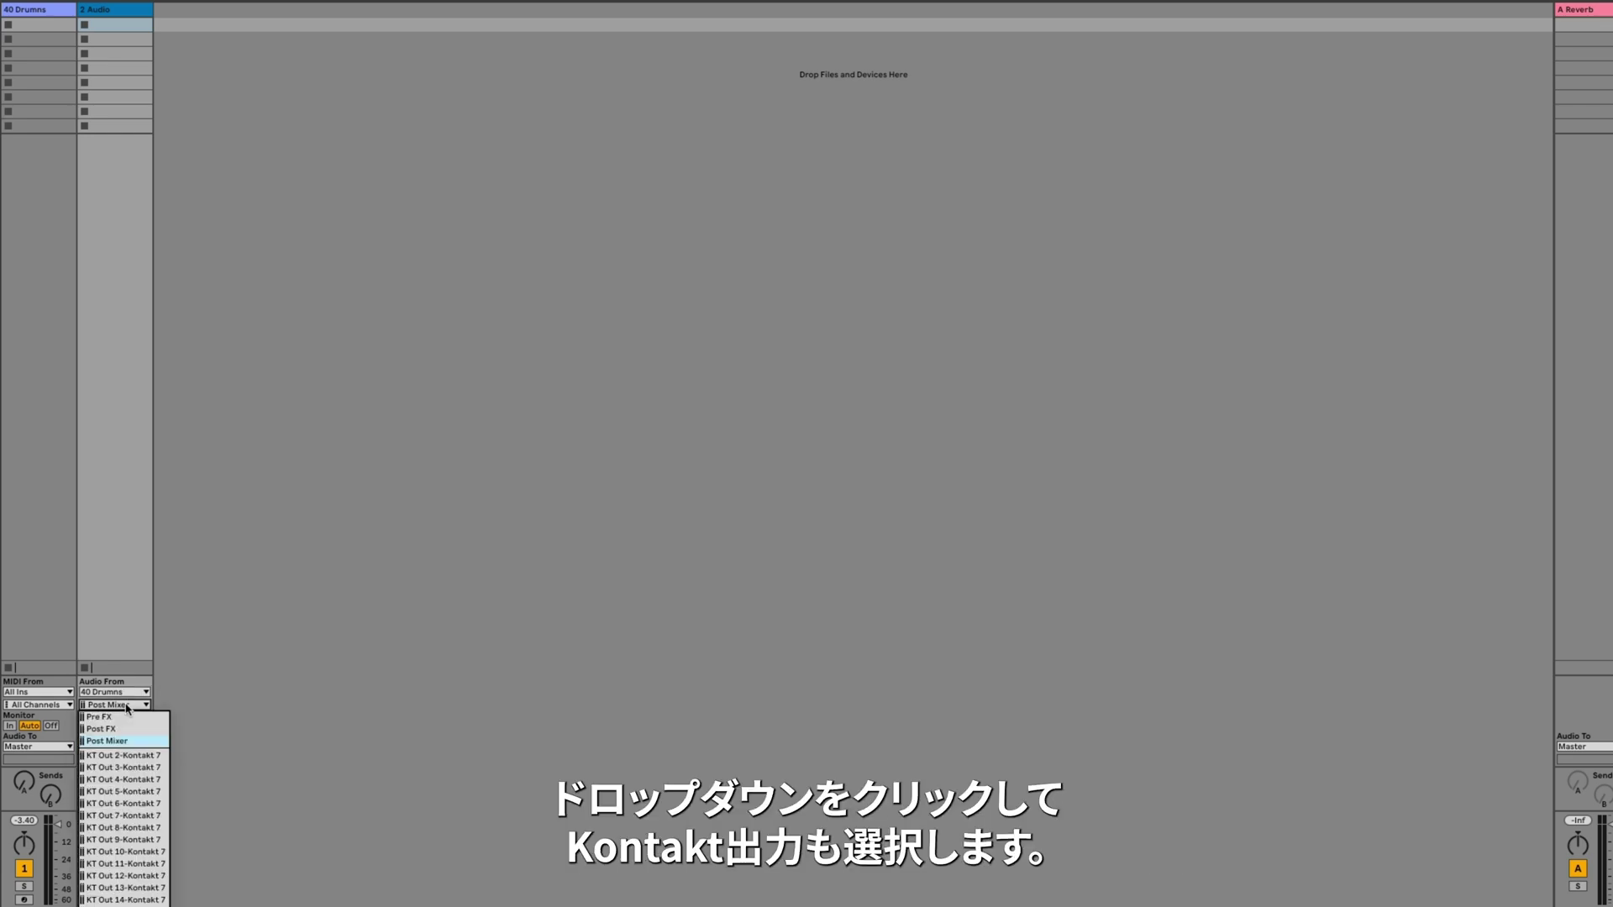
pyautogui.click(128, 756)
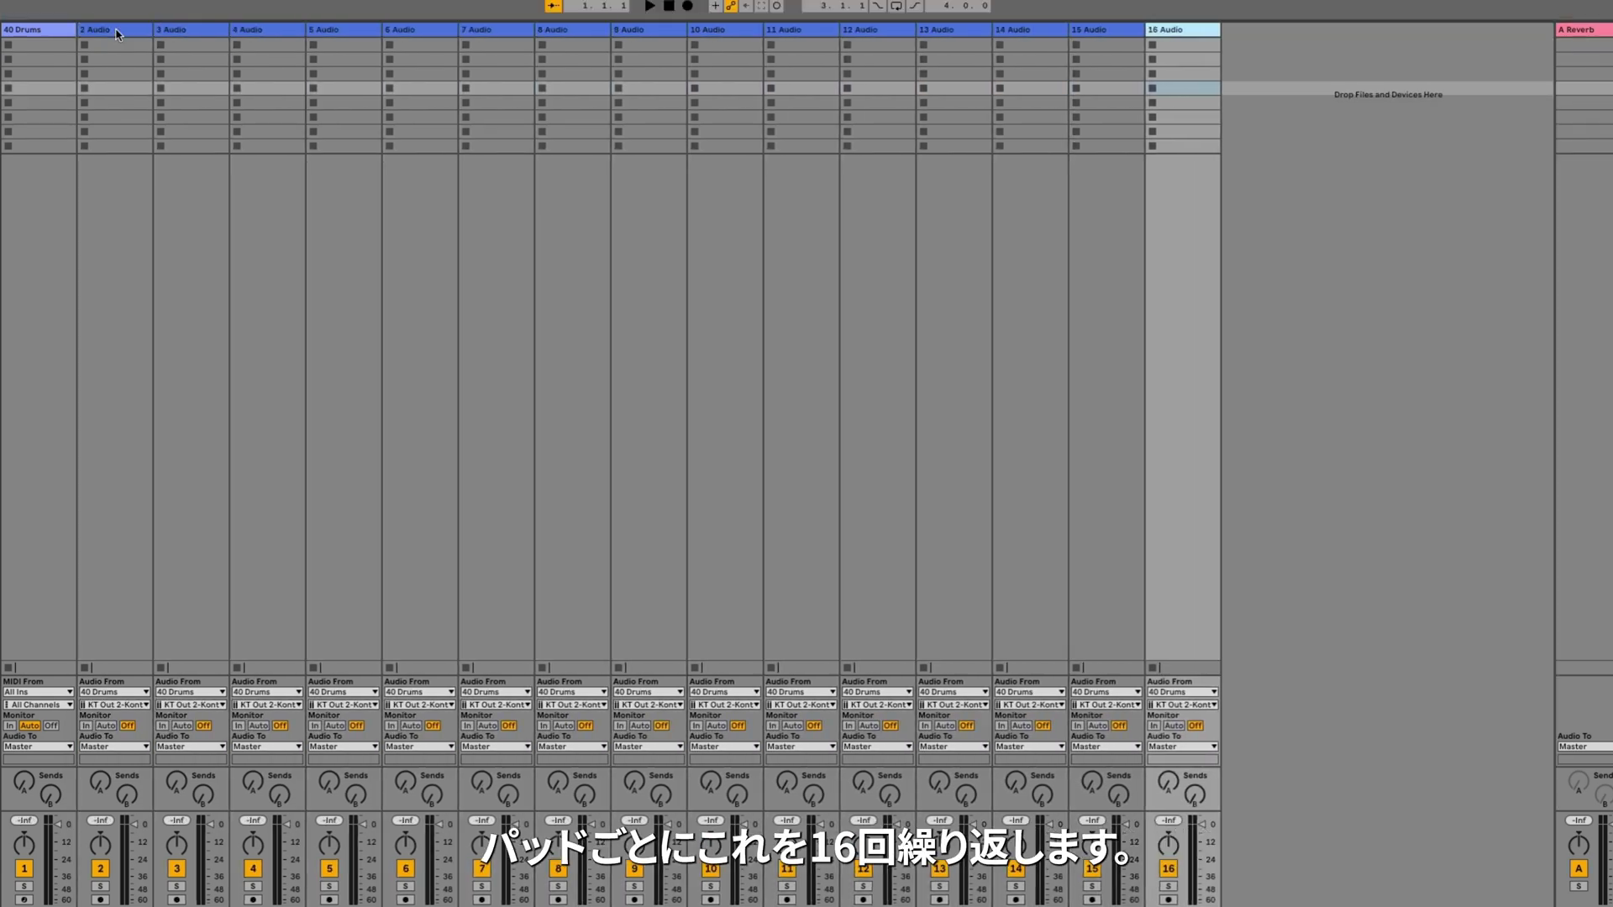
# Step: Add another audio track, feed tracks 3–5 from KT Out 3–5, and set all monitoring to In
pyautogui.hotkey('ctrl', 'd')
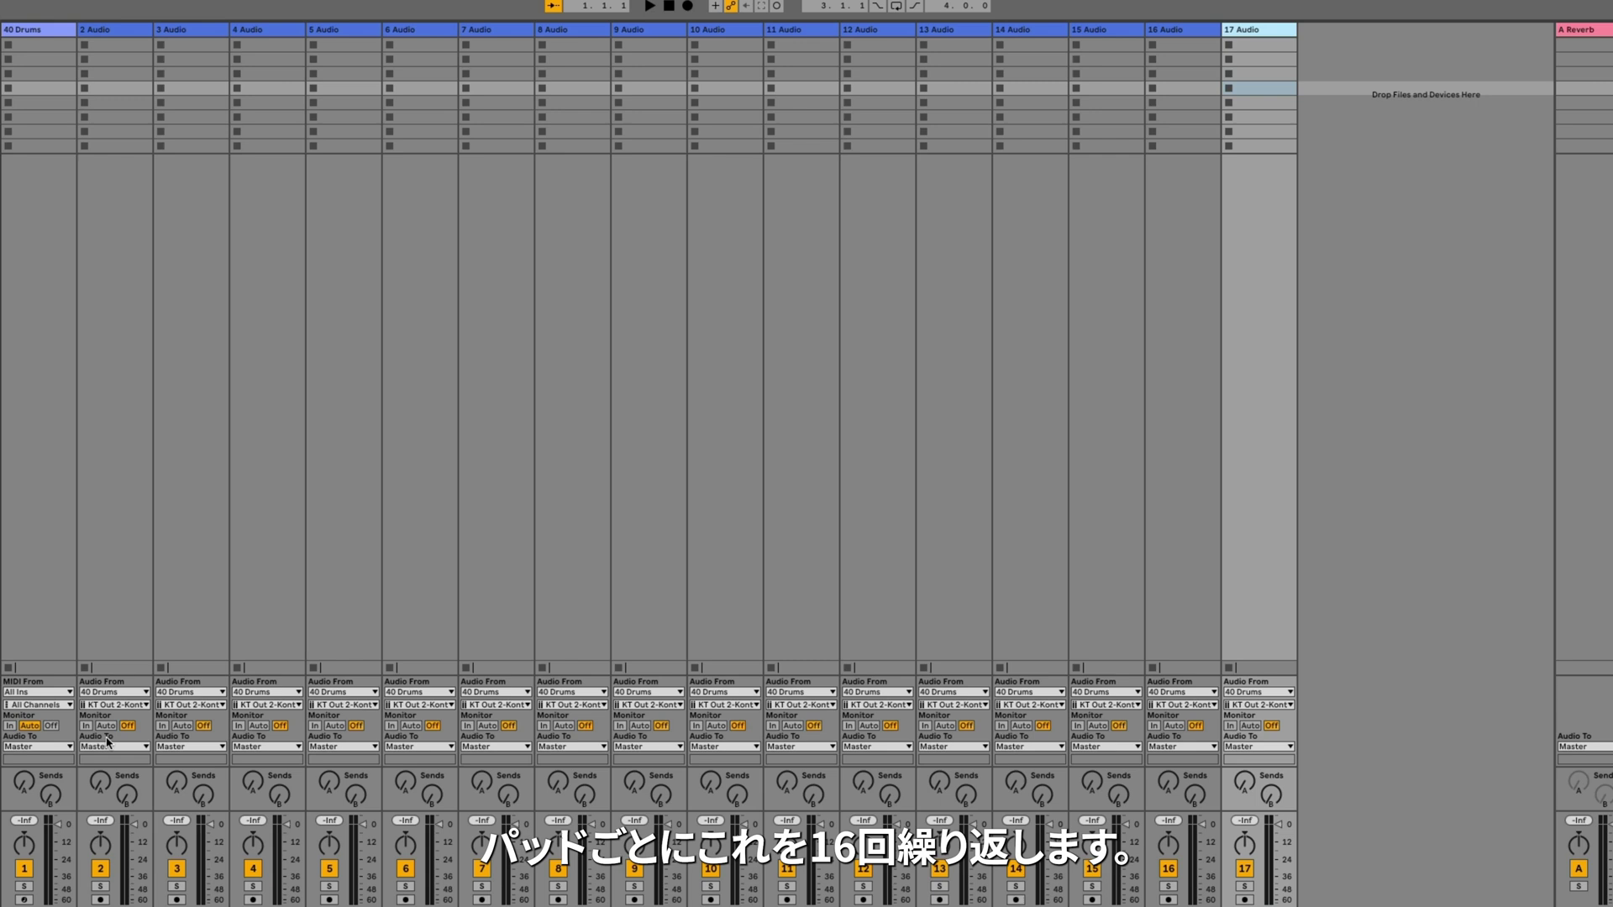
pyautogui.click(186, 706)
pyautogui.click(208, 767)
pyautogui.click(285, 706)
pyautogui.click(293, 780)
pyautogui.click(361, 706)
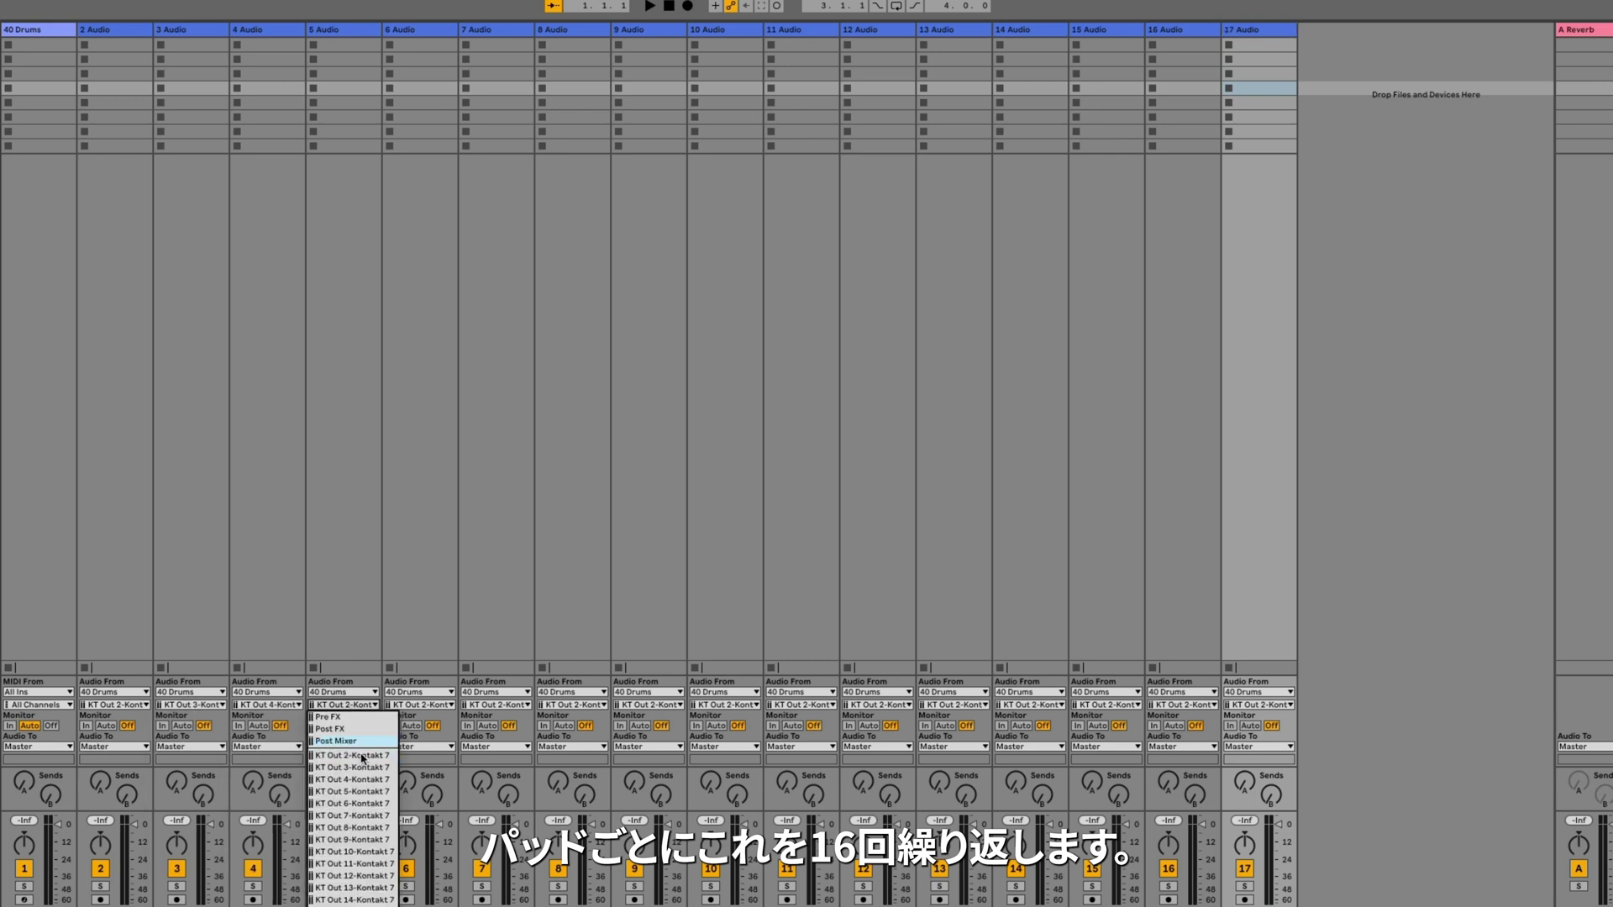
pyautogui.click(361, 791)
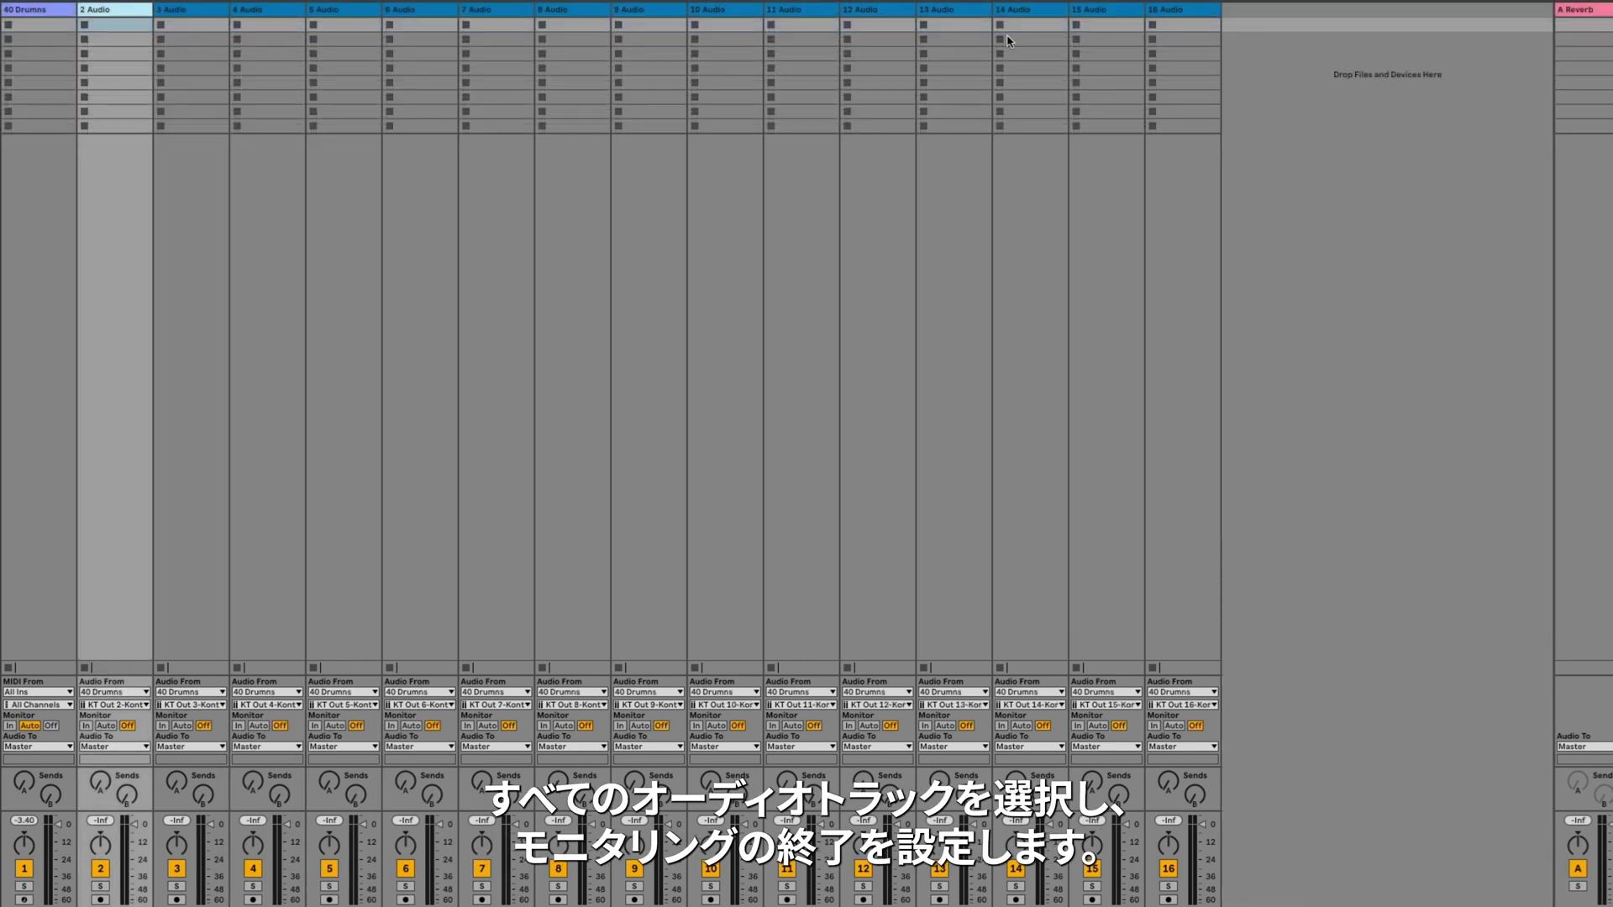
pyautogui.keyDown('shift'); pyautogui.click(1160, 15); pyautogui.keyUp('shift')
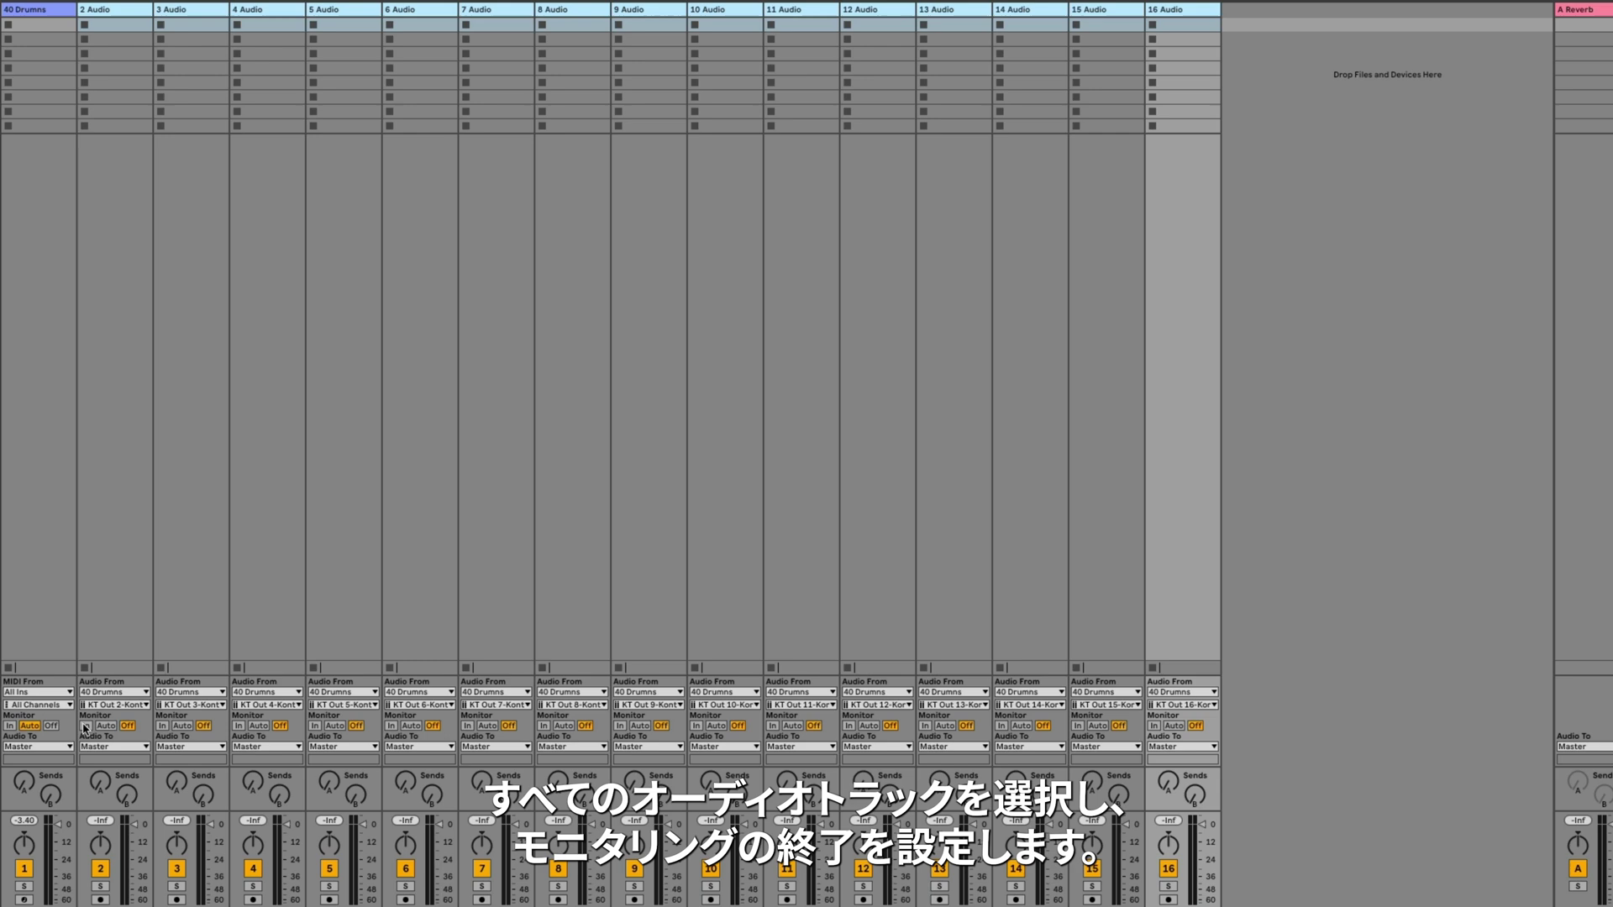
pyautogui.click(84, 726)
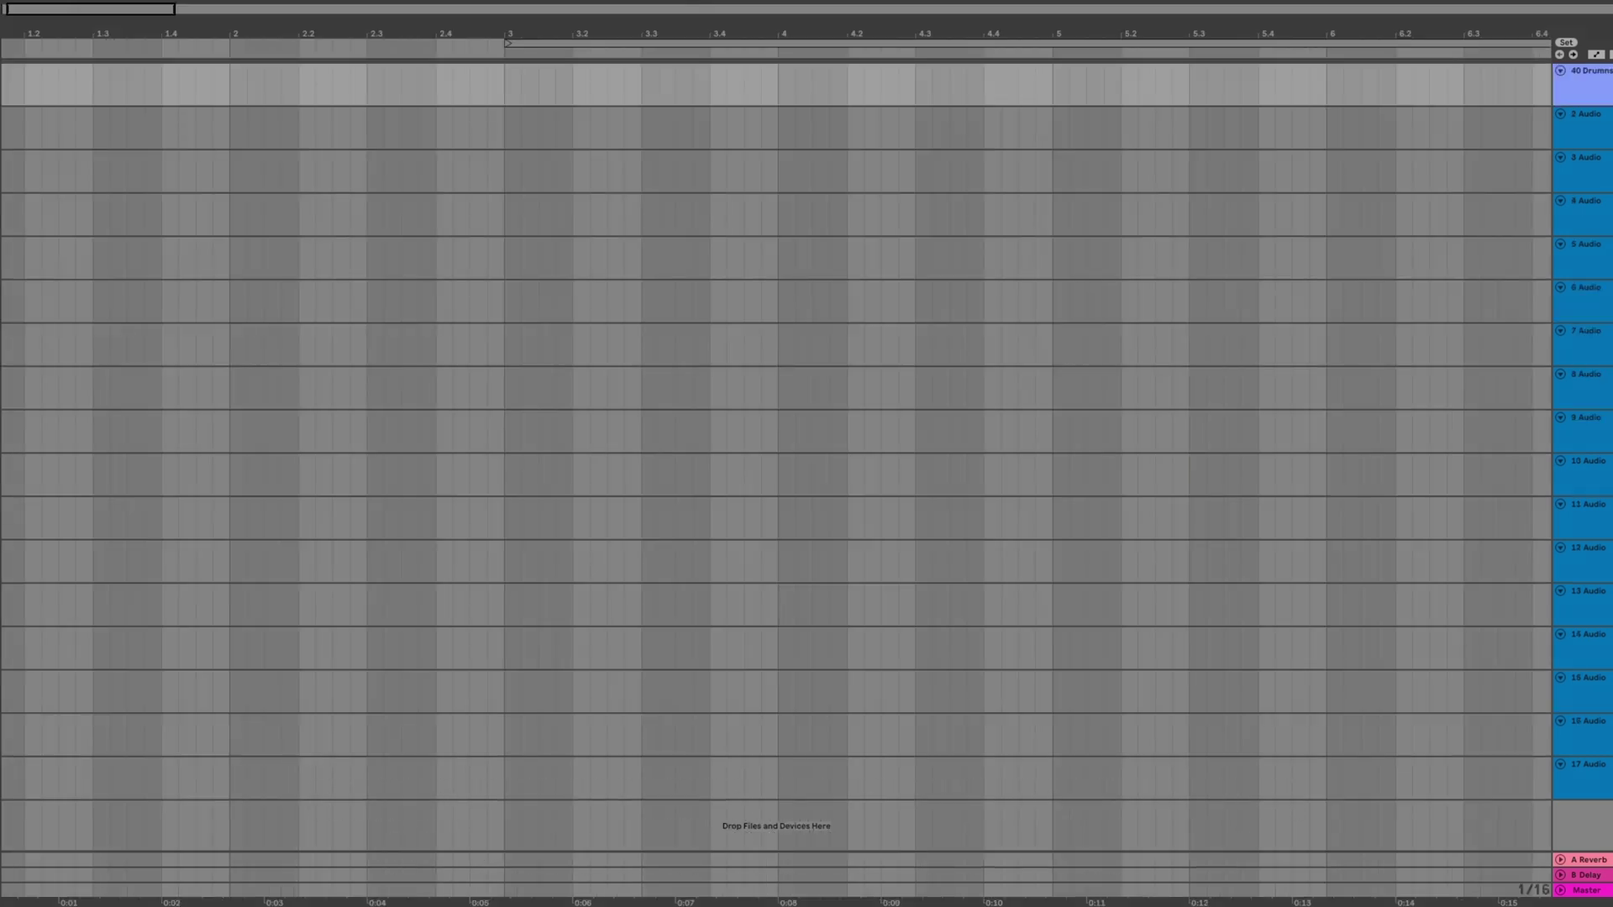
# Step: Record a short take with F9, then play back and raise track 2's volume to about -0.8 dB
pyautogui.press('F9')
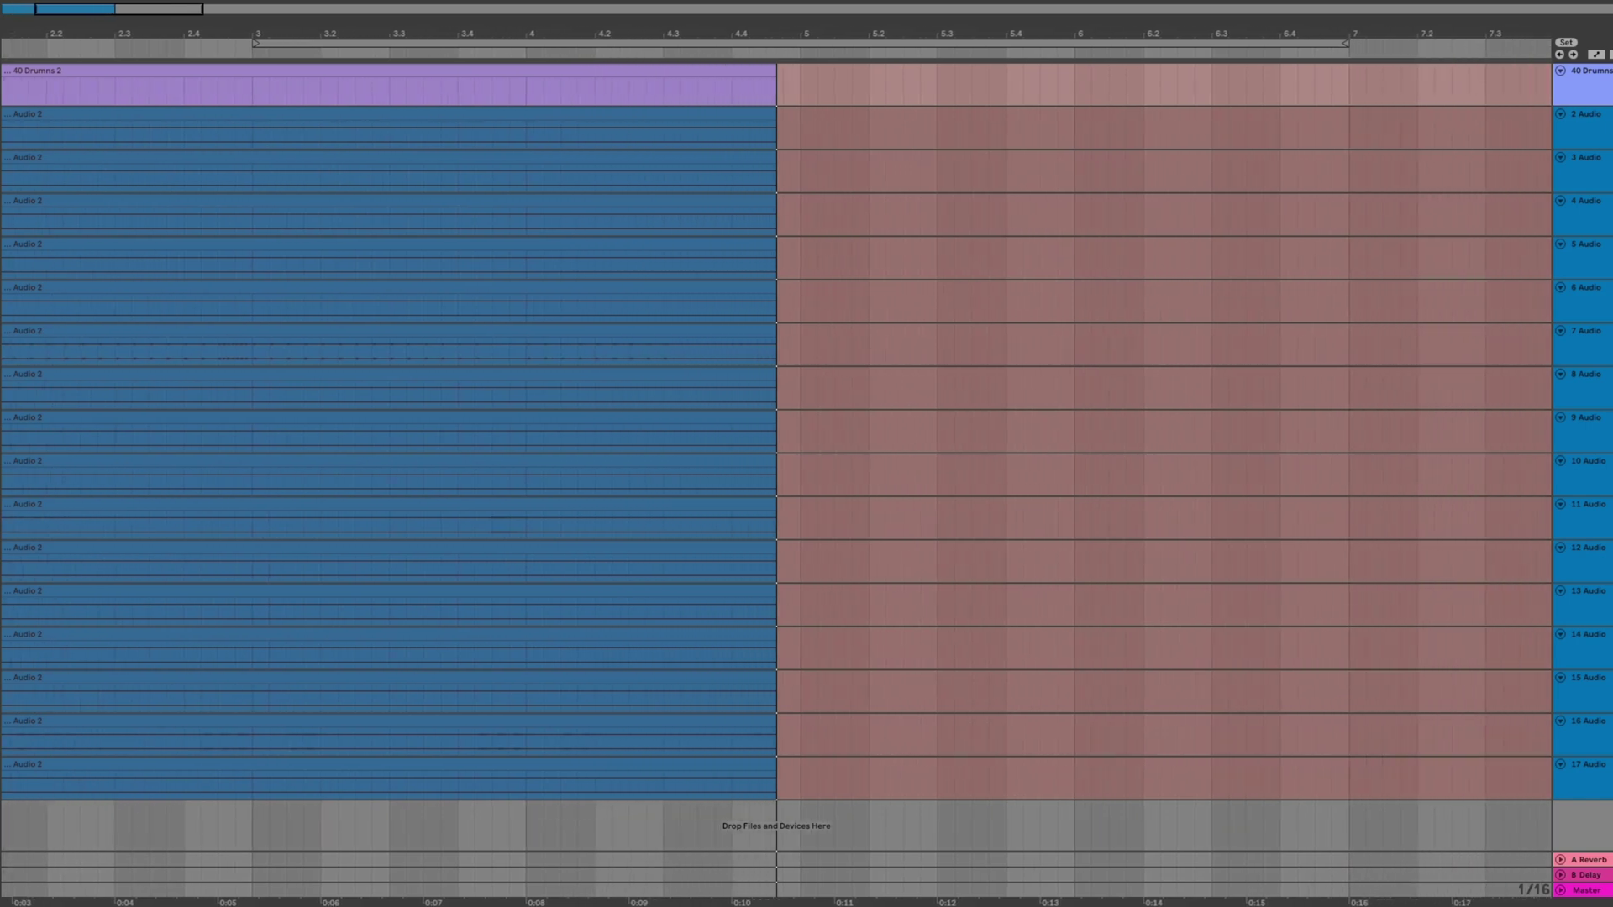
pyautogui.press('space')
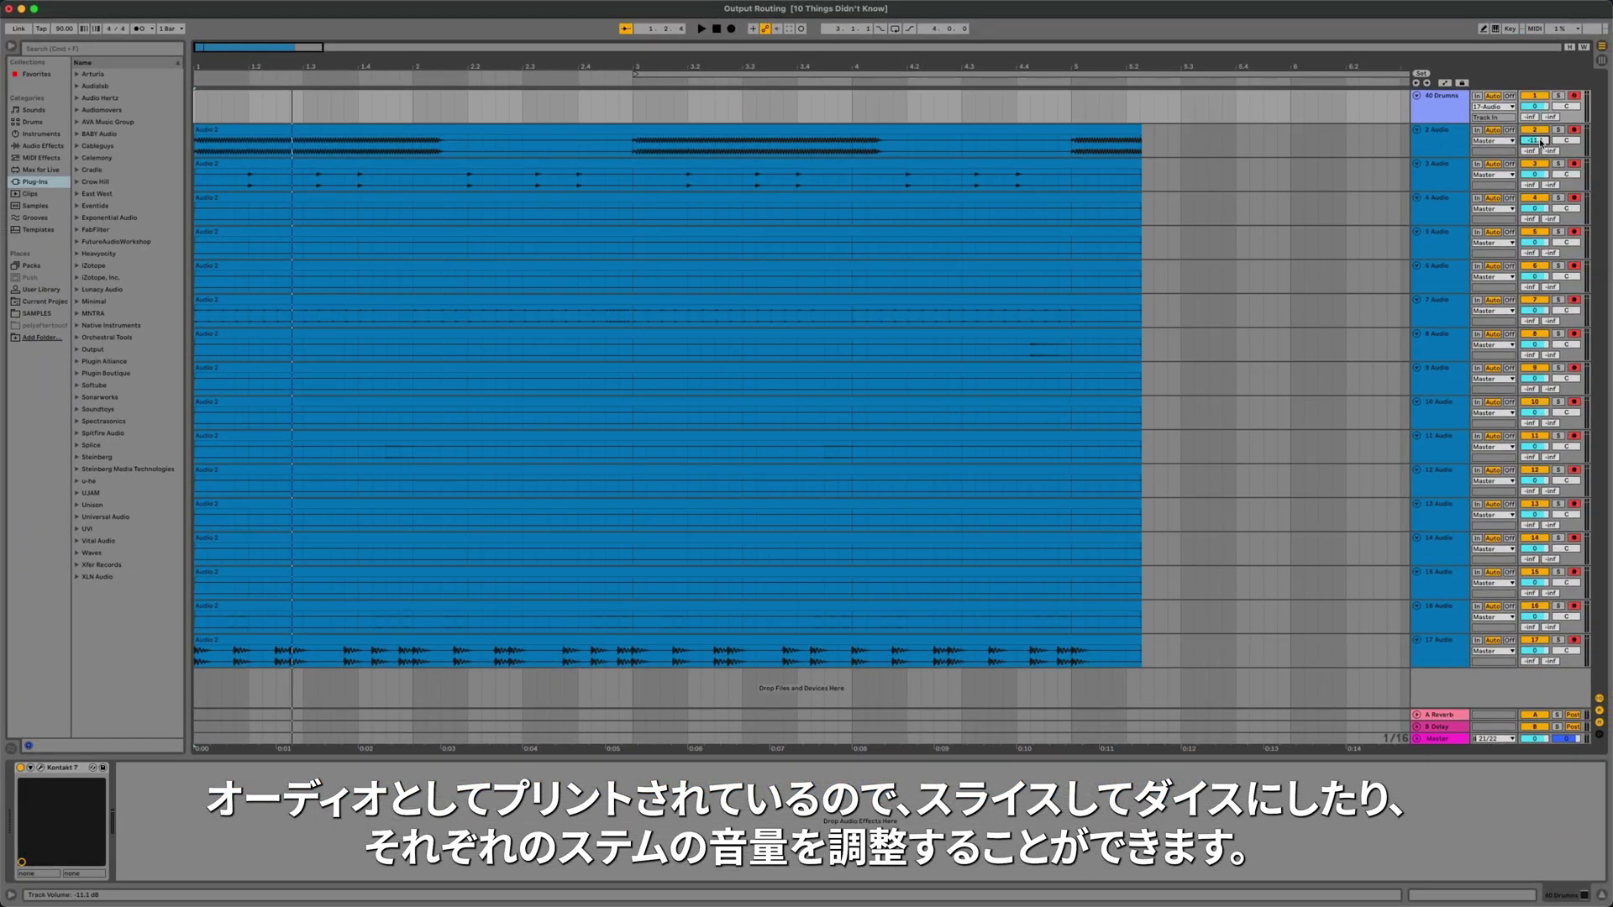
pyautogui.press('space')
pyautogui.moveTo(1541, 142); pyautogui.dragTo(1535, 218)
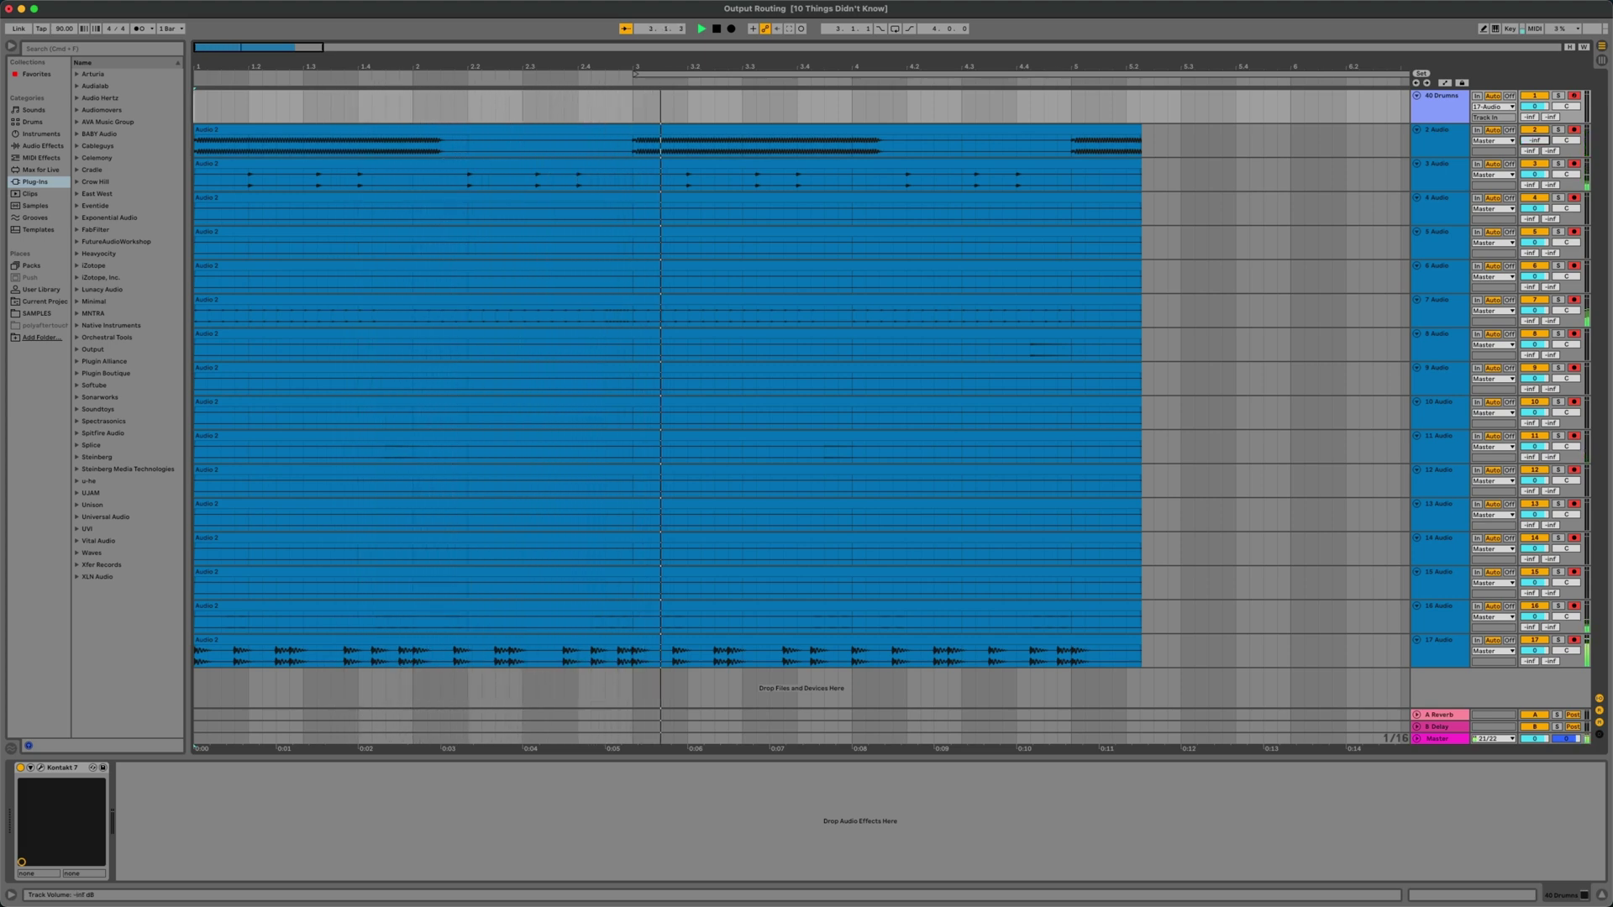
pyautogui.moveTo(1540, 141); pyautogui.dragTo(1539, 117)
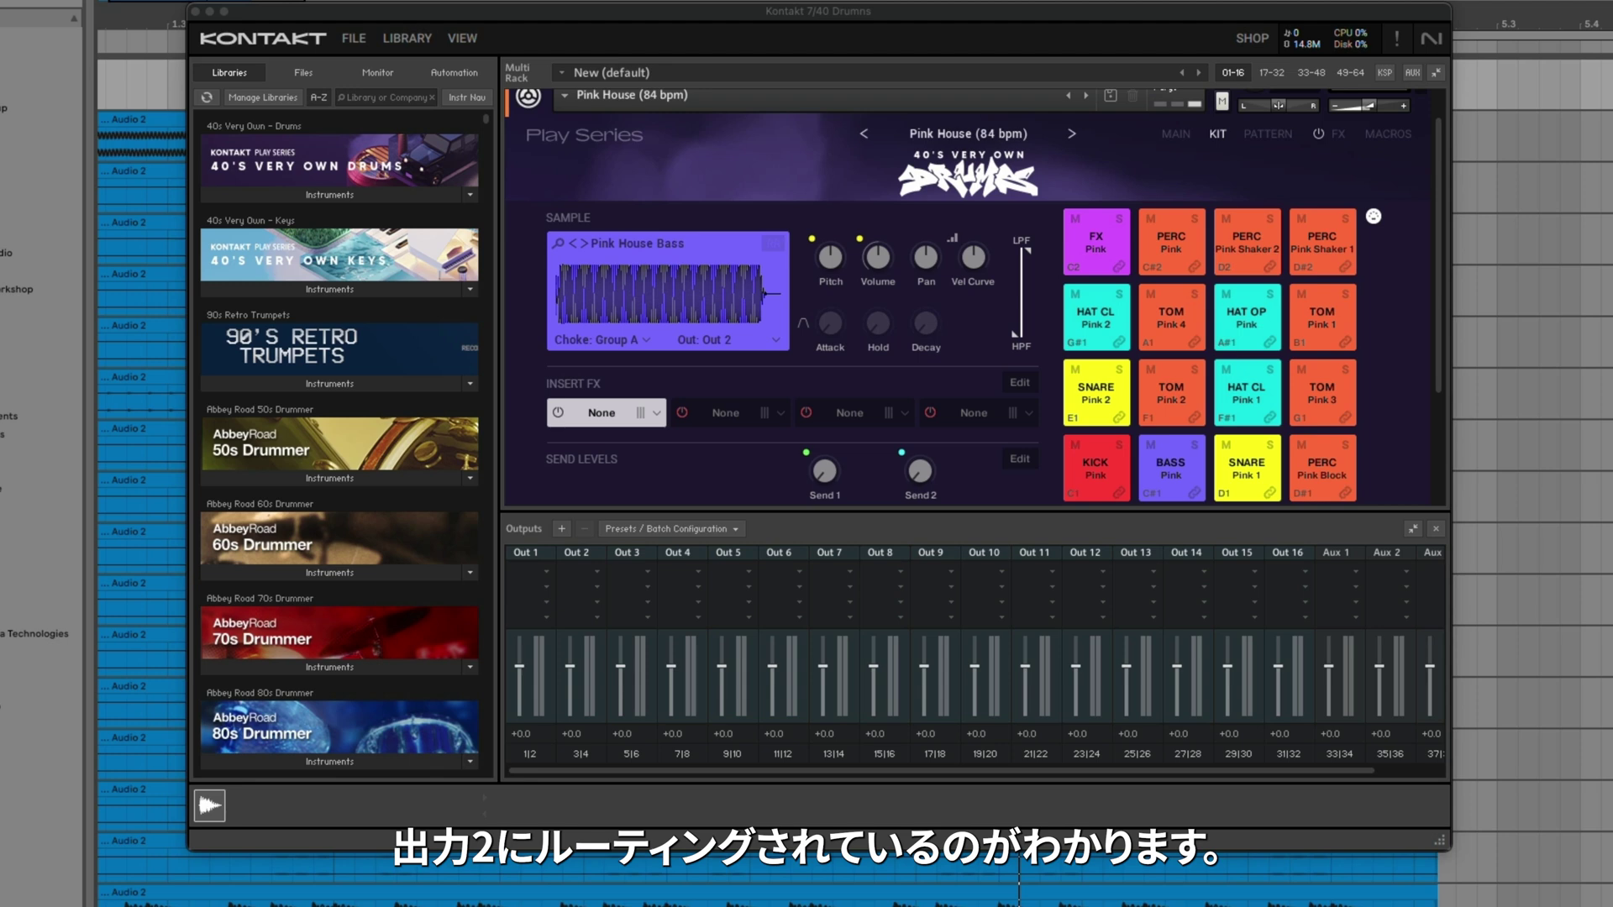
# Step: Load the Raum reverb into Out 2's insert slot, then replace it with the Bass Pro amp
pyautogui.click(601, 579)
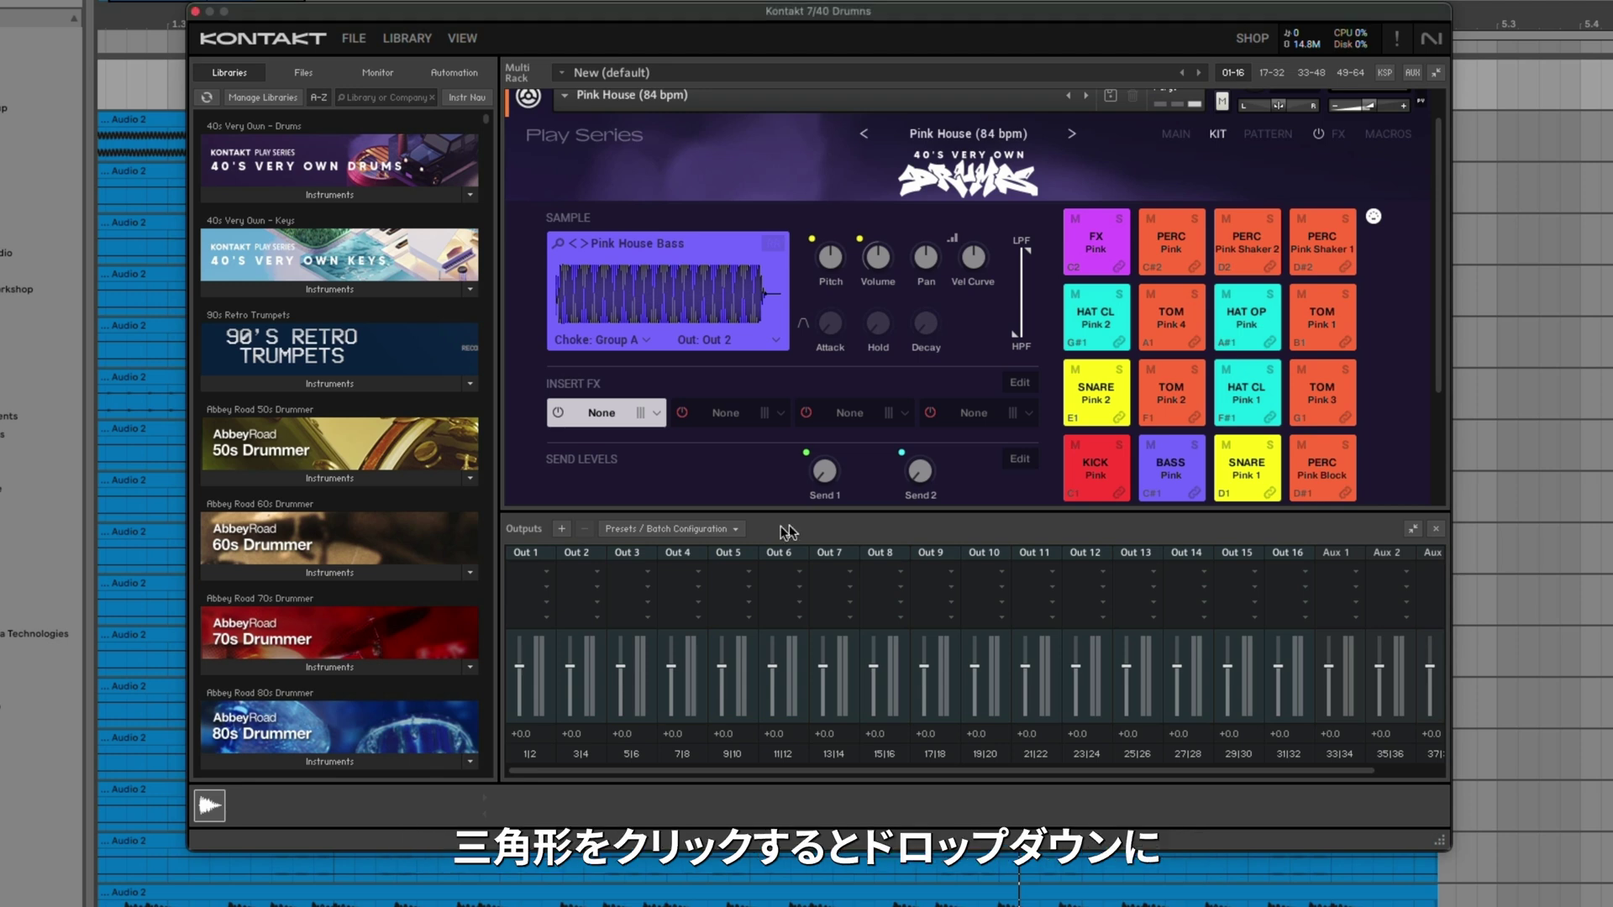
pyautogui.click(598, 574)
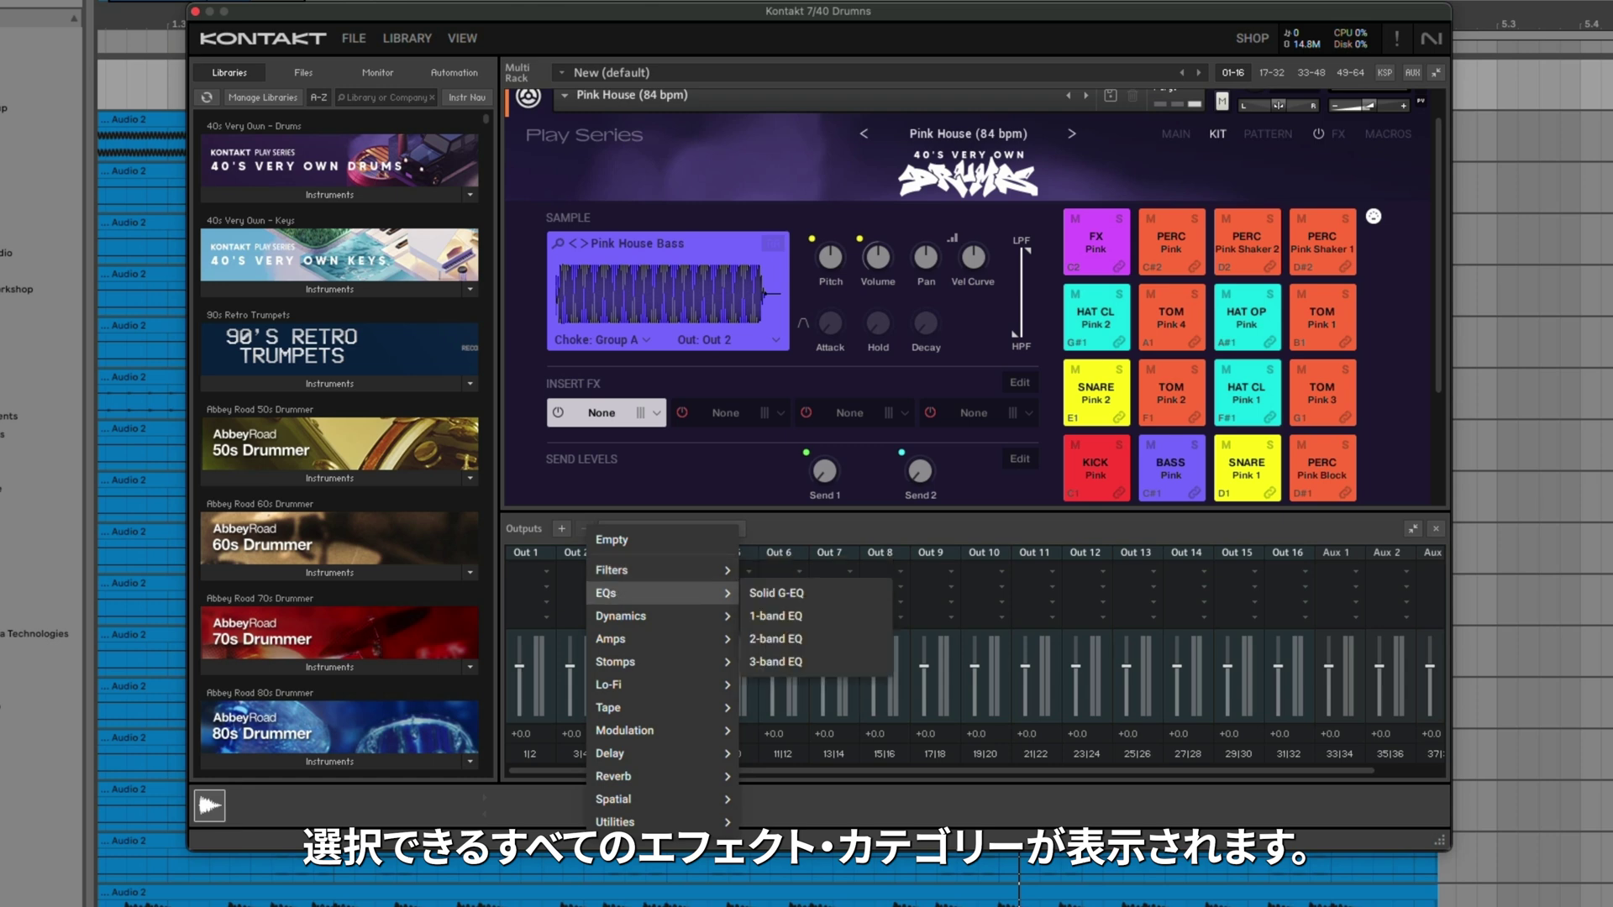
pyautogui.moveTo(648, 776)
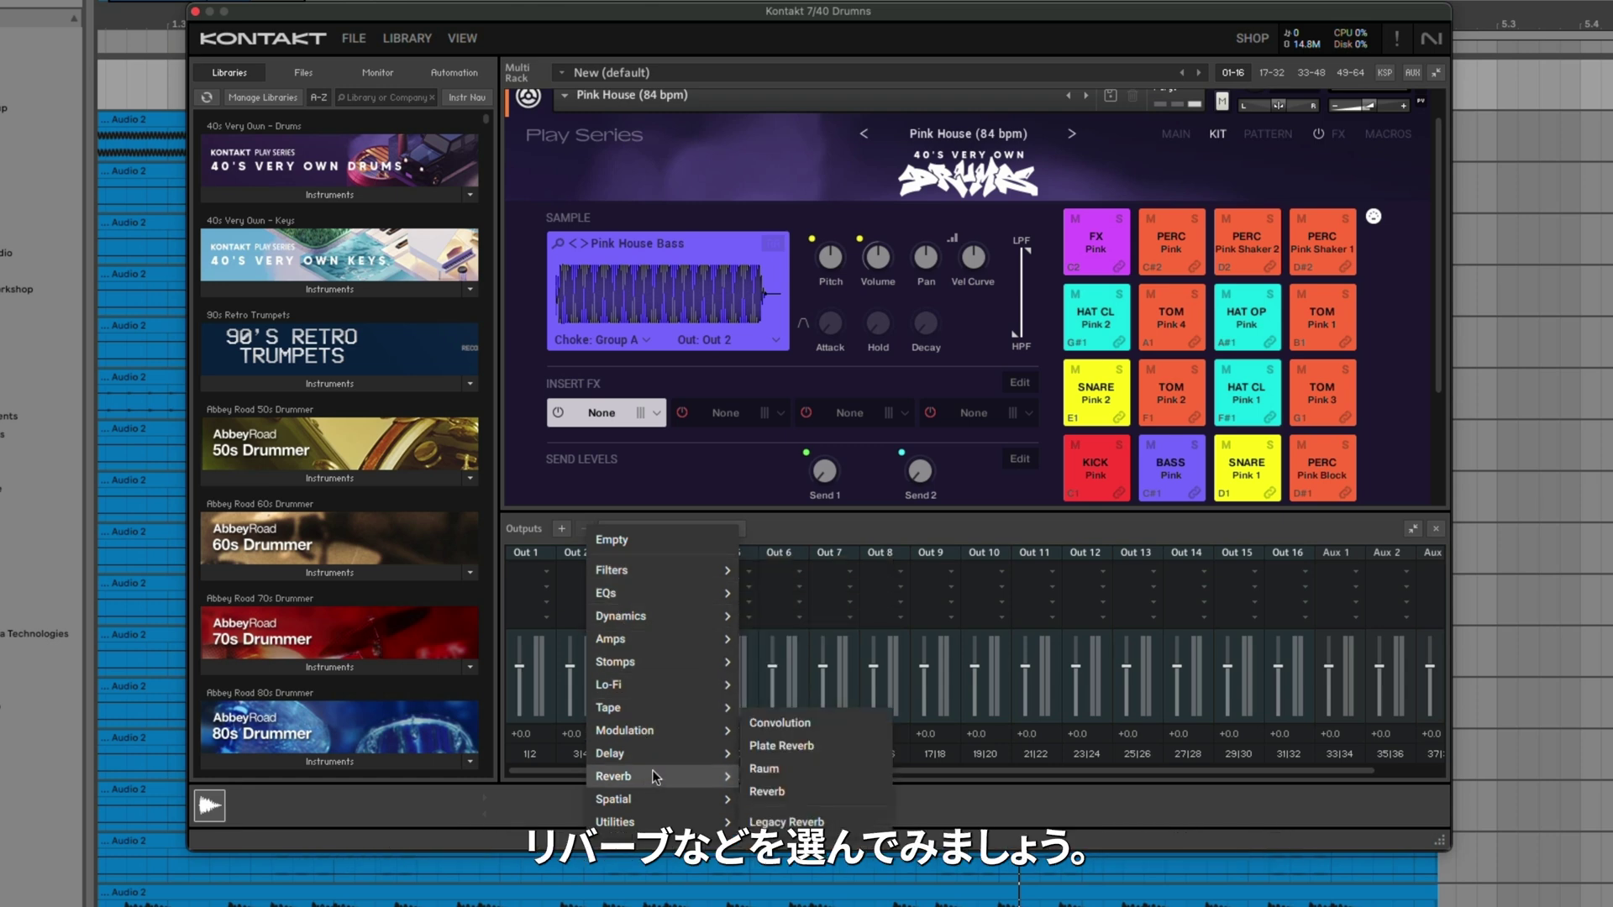
pyautogui.click(775, 770)
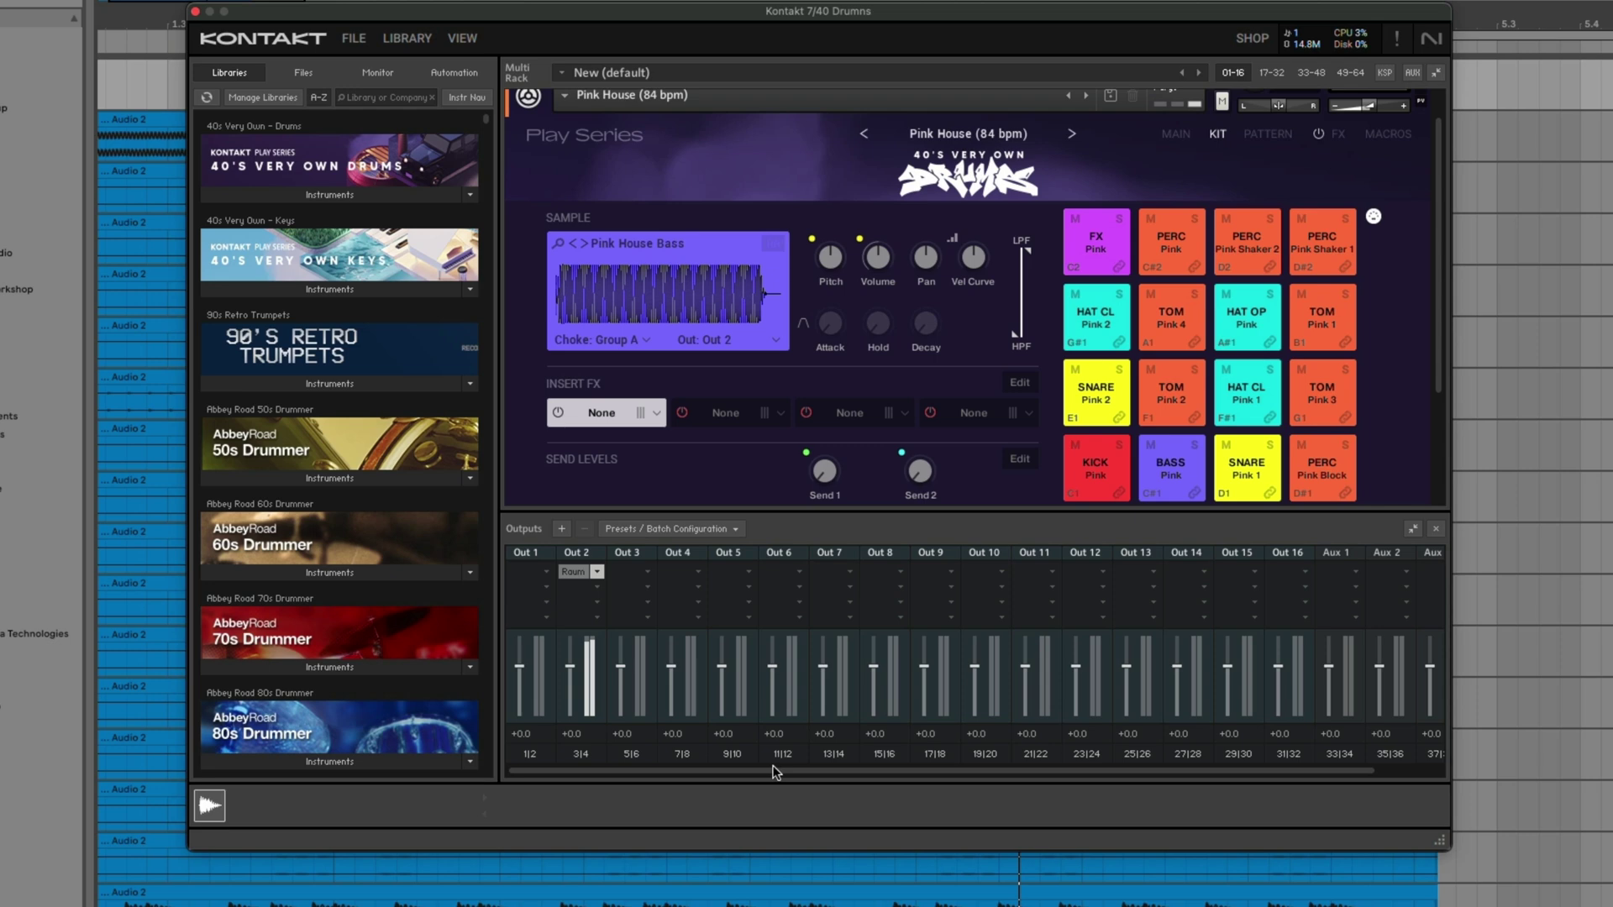
pyautogui.click(597, 572)
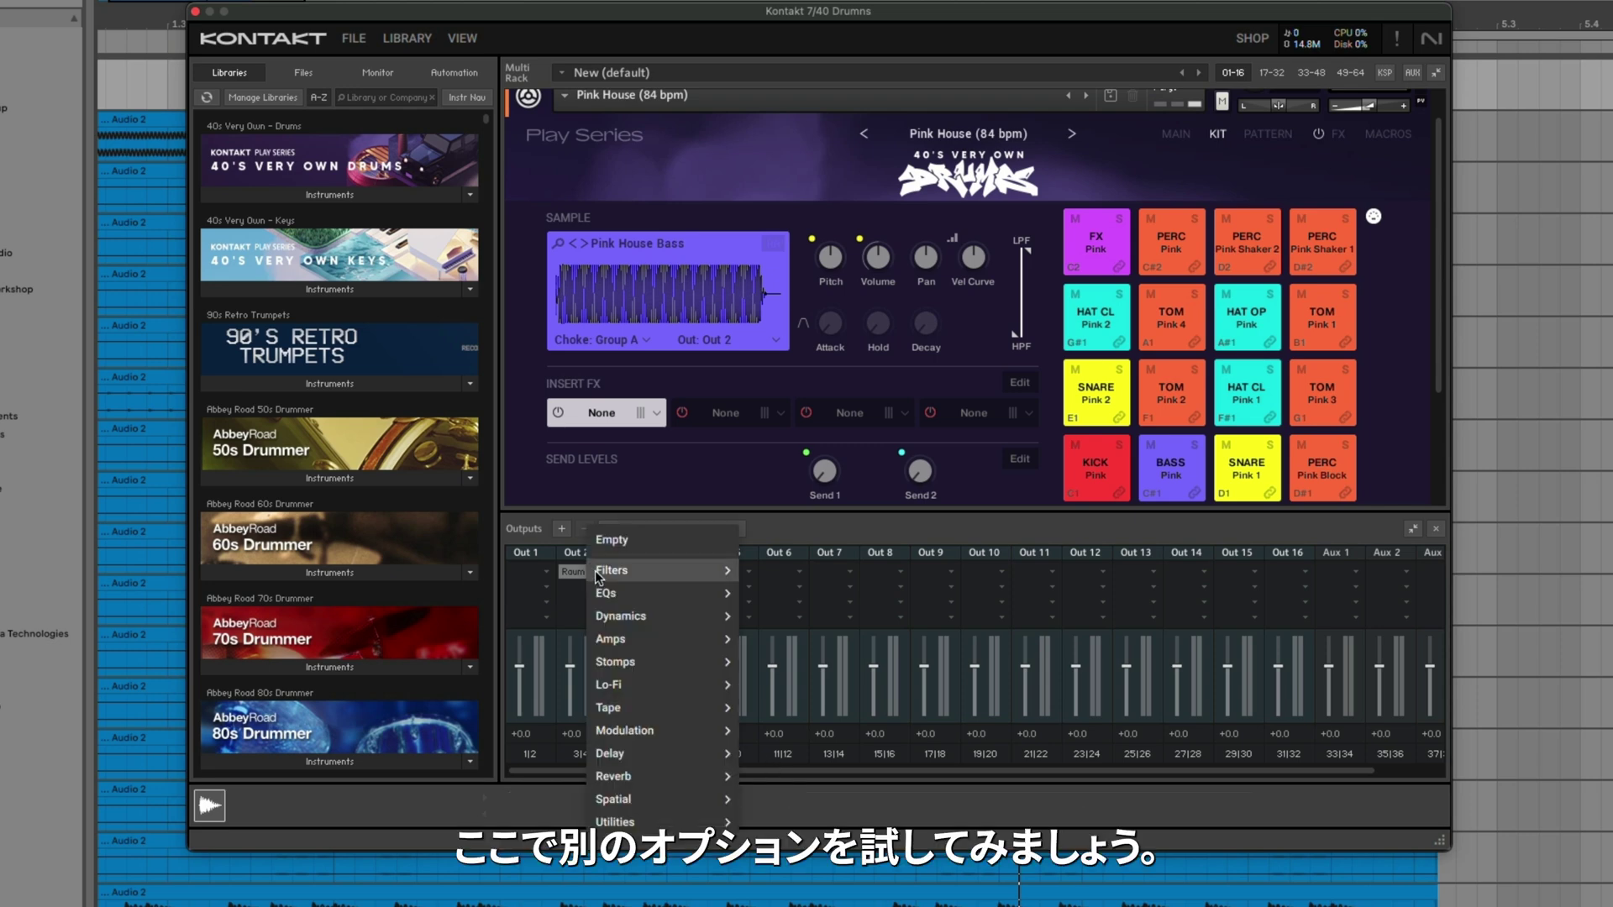
pyautogui.moveTo(636, 638)
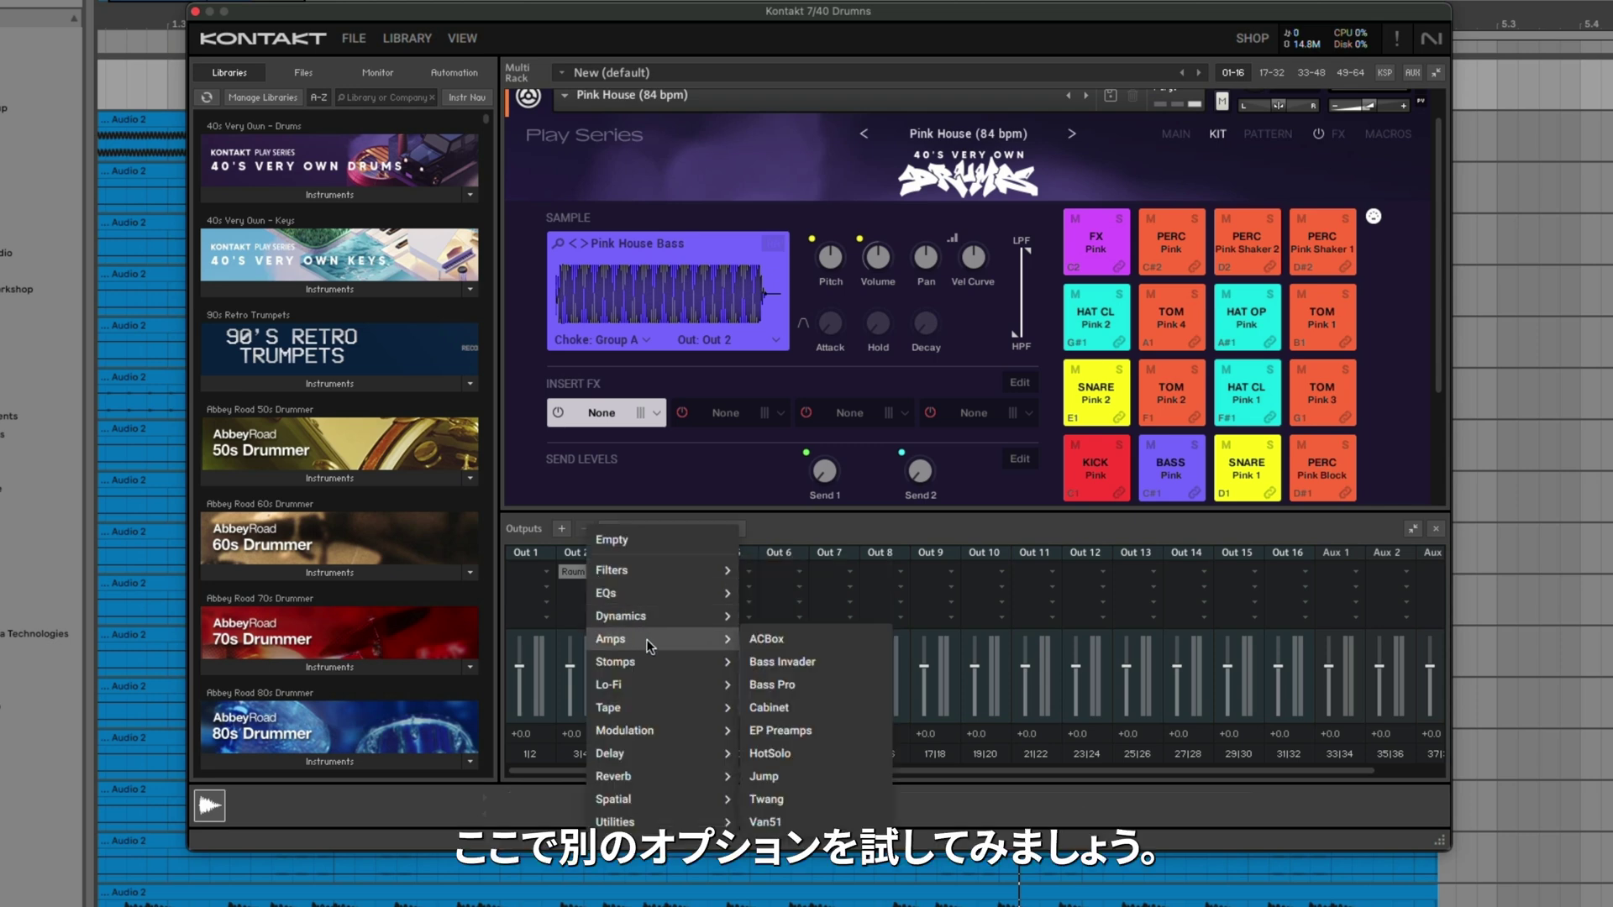
pyautogui.click(795, 686)
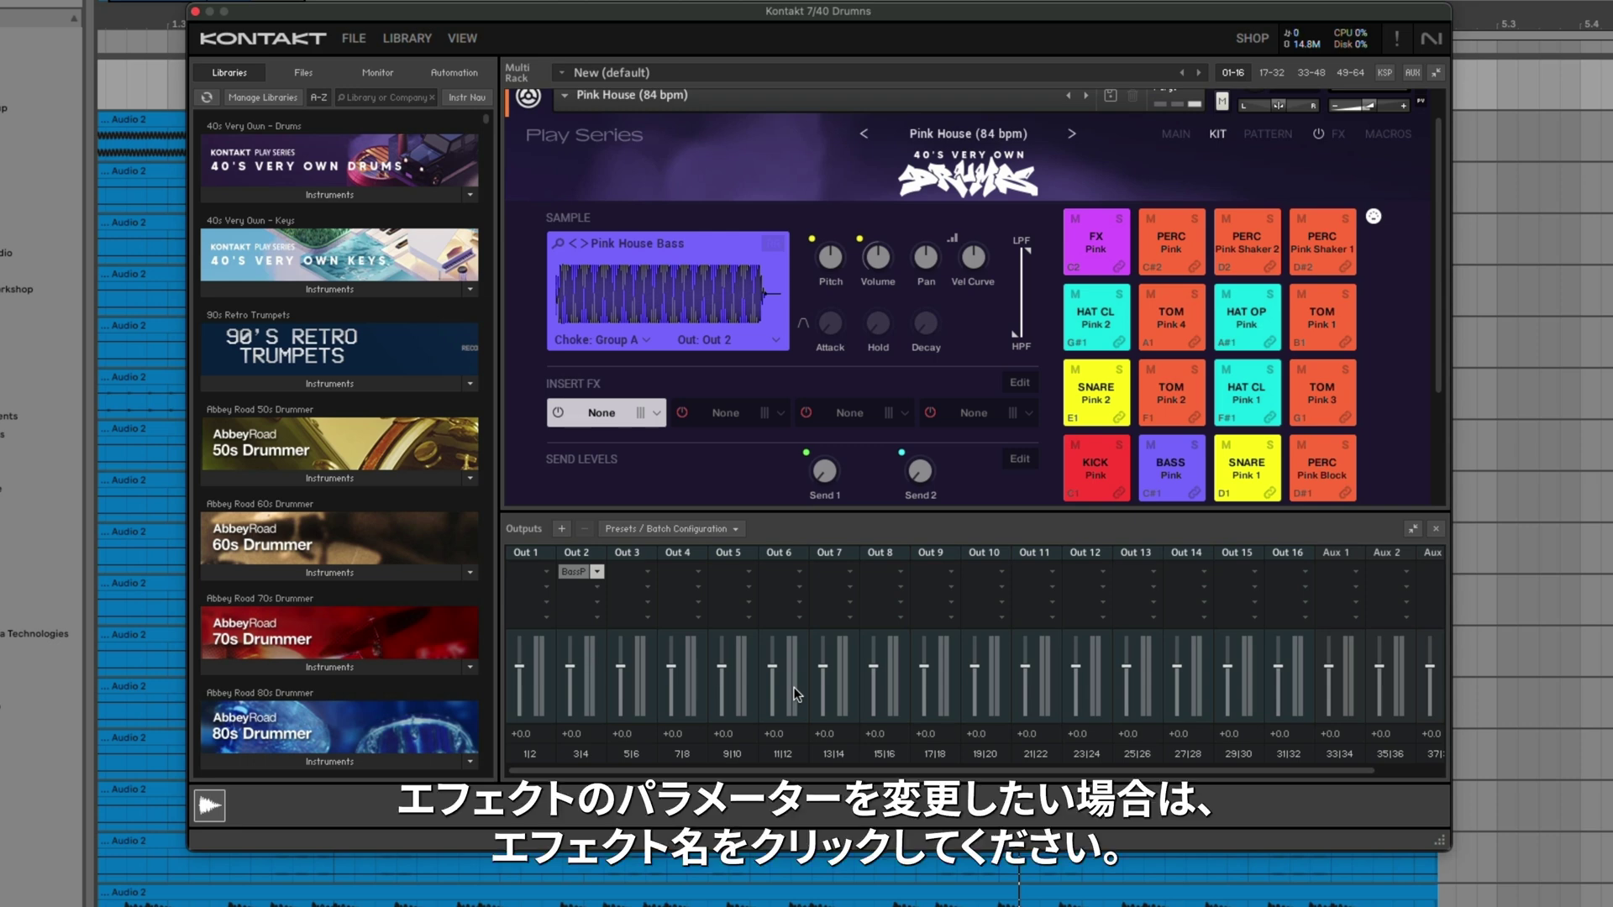
# Step: Open the Bass Pro editor and load the Driven Forth factory preset, then another factory preset
pyautogui.click(573, 572)
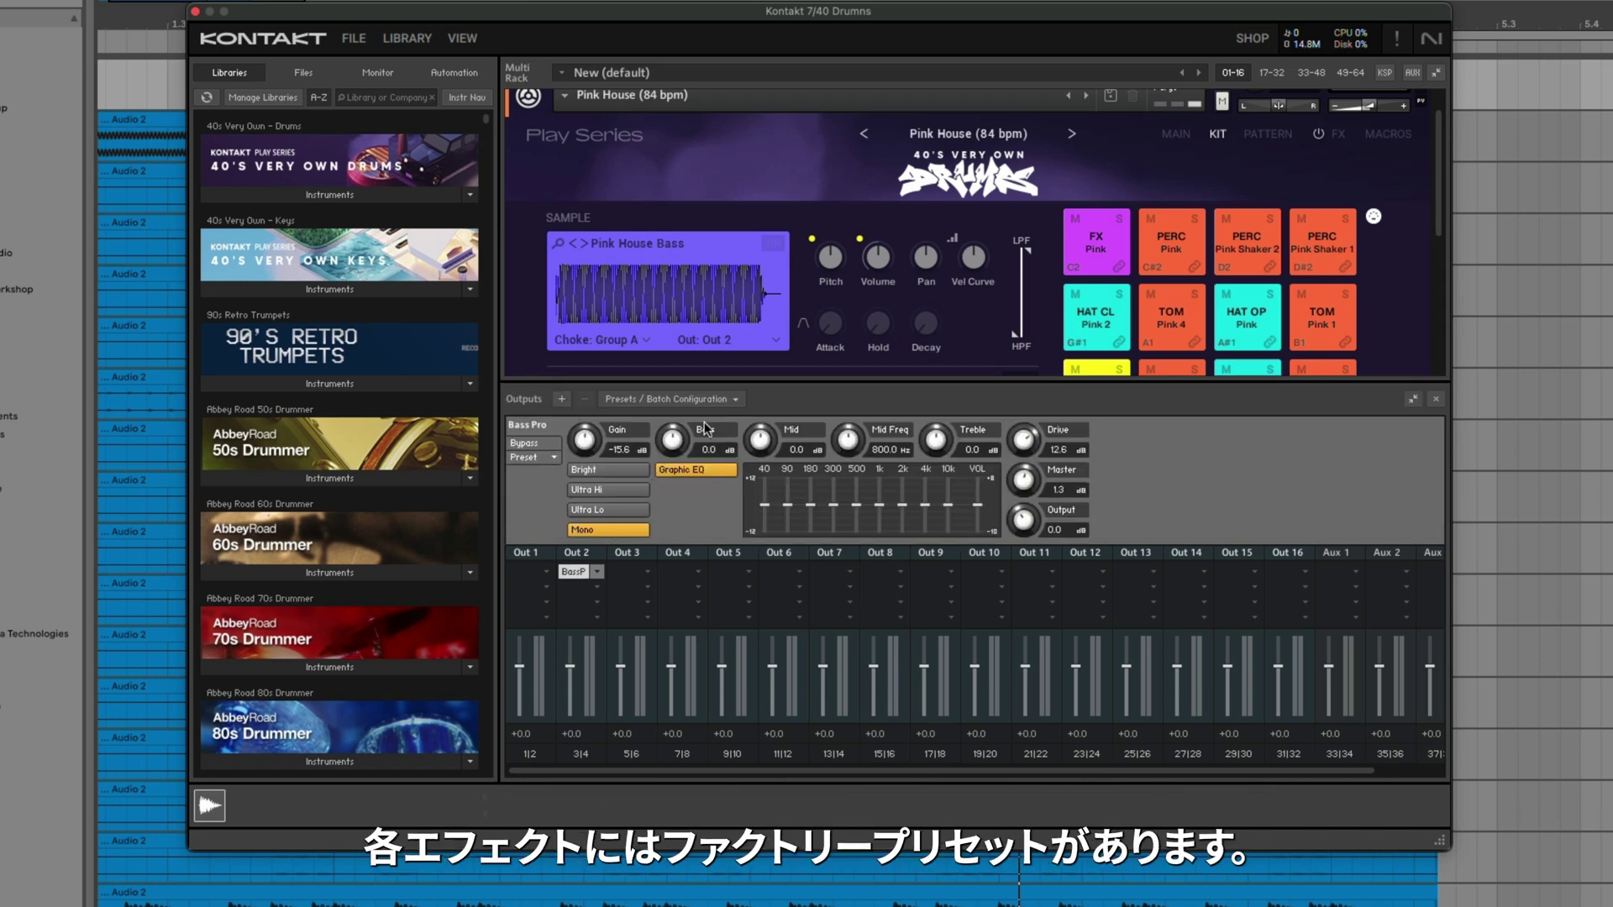
pyautogui.click(552, 460)
pyautogui.moveTo(555, 476)
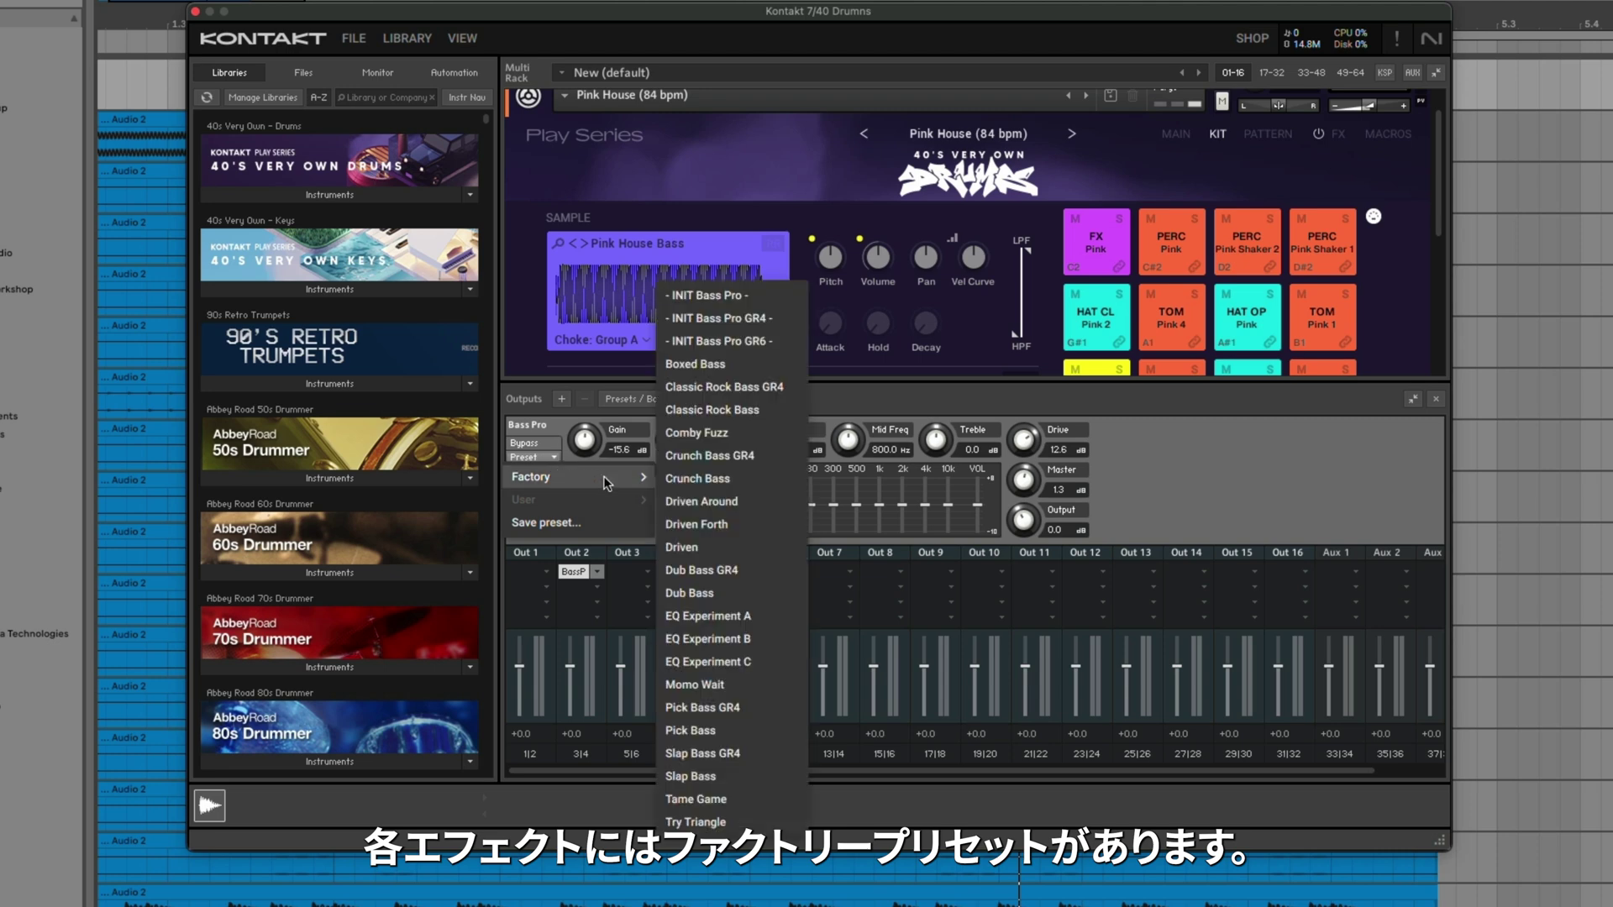
pyautogui.click(729, 524)
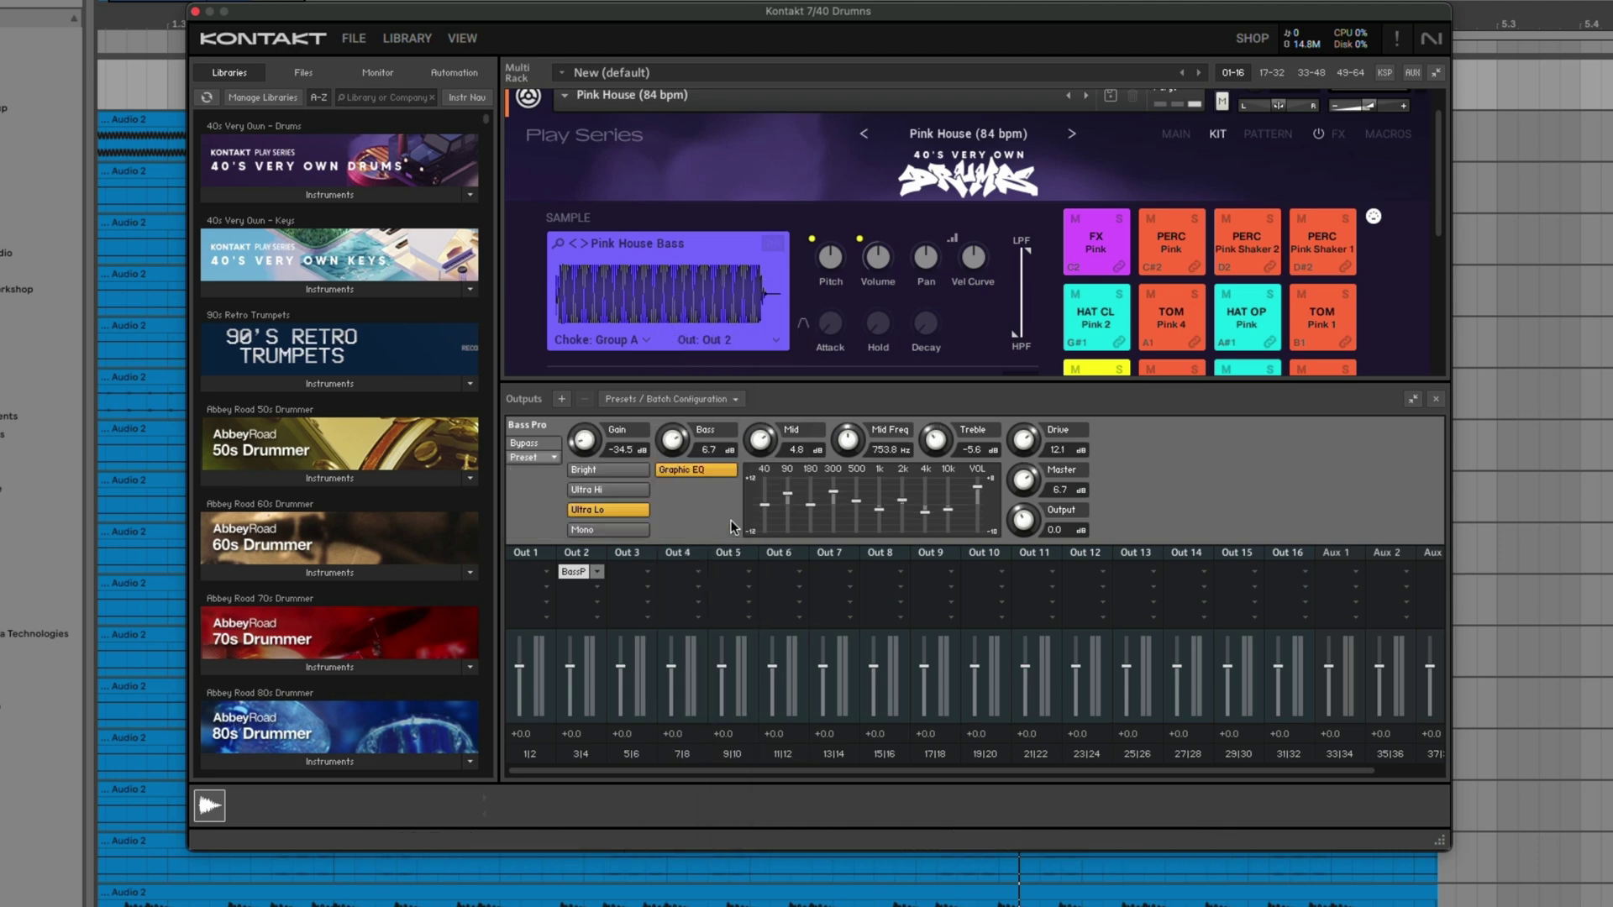
pyautogui.click(553, 461)
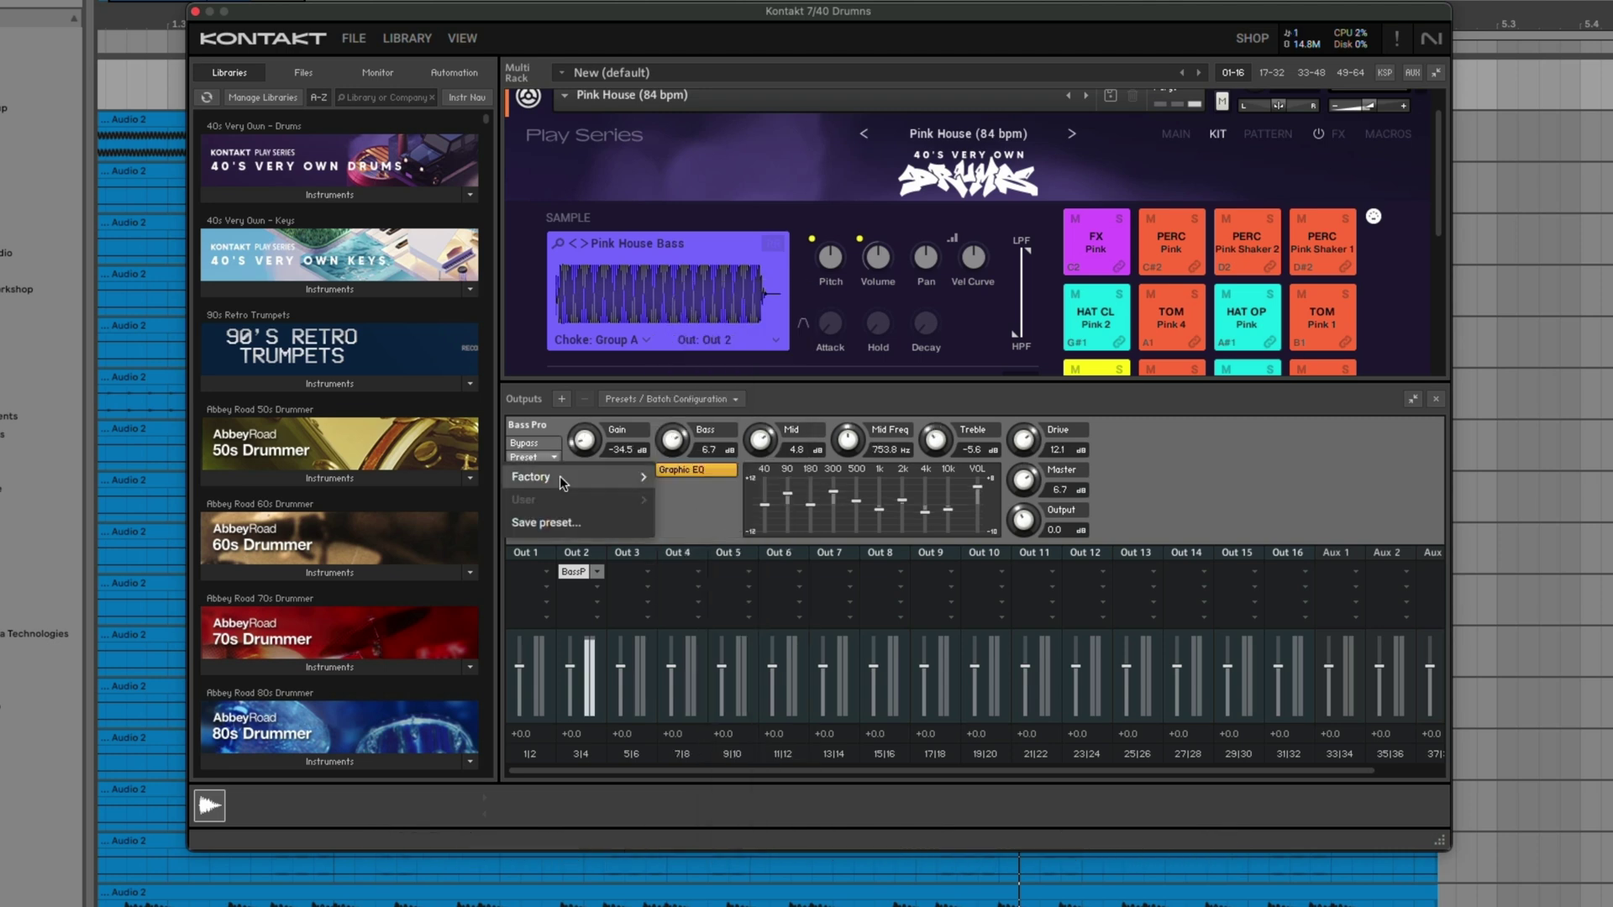
pyautogui.moveTo(554, 476)
pyautogui.click(729, 410)
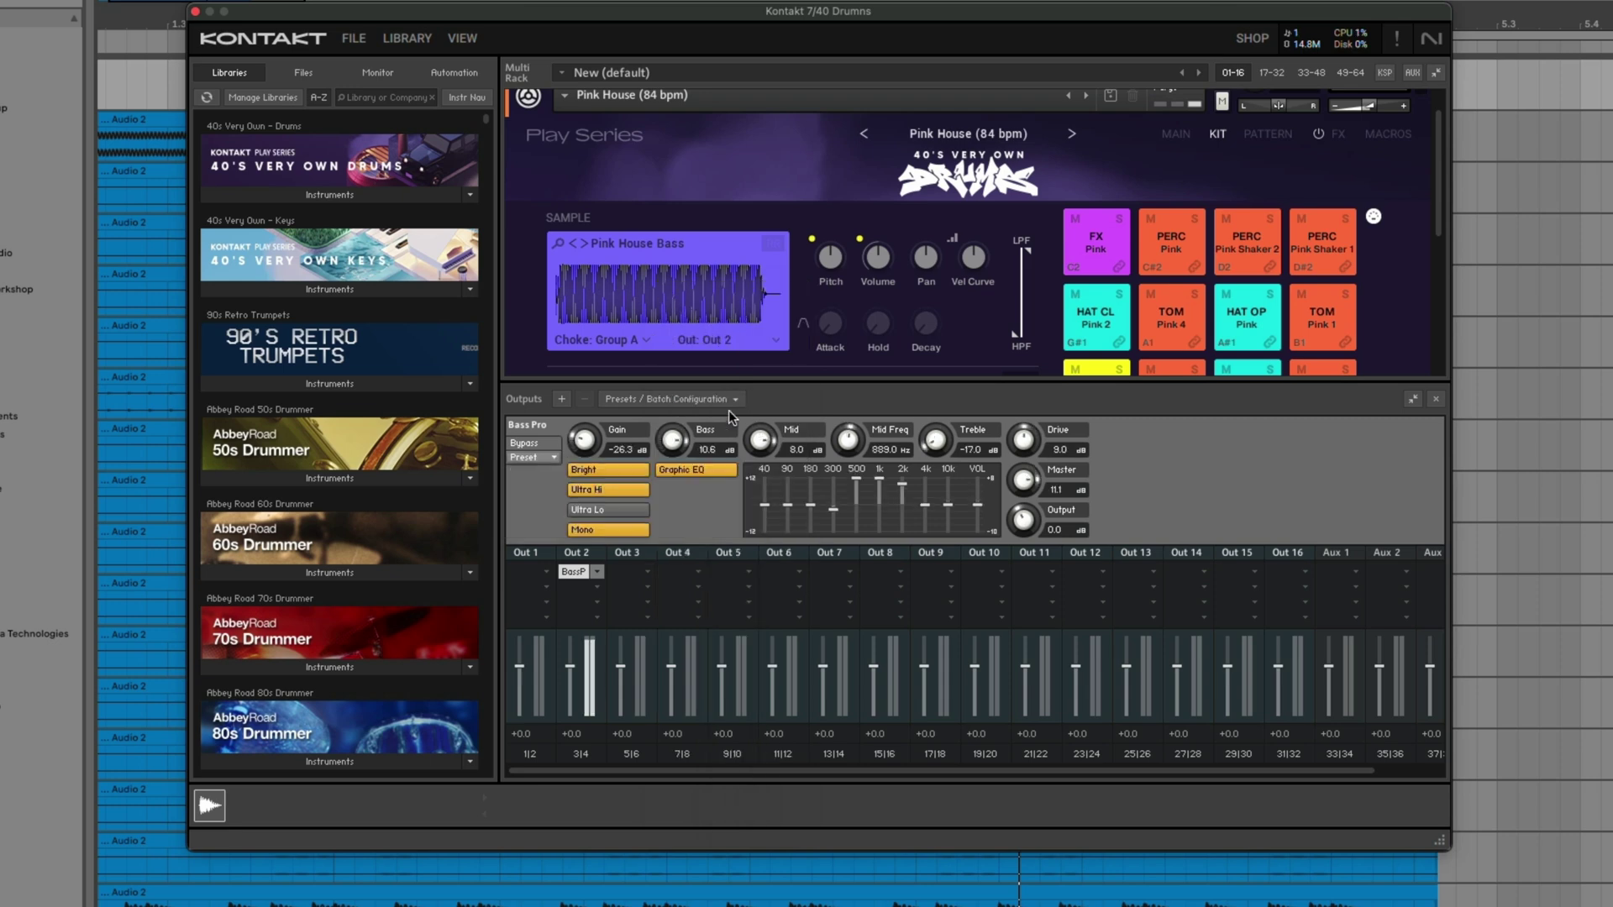
# Step: Add a Lo-Fi effect in Out 2's next insert slot below Bass Pro
pyautogui.click(597, 587)
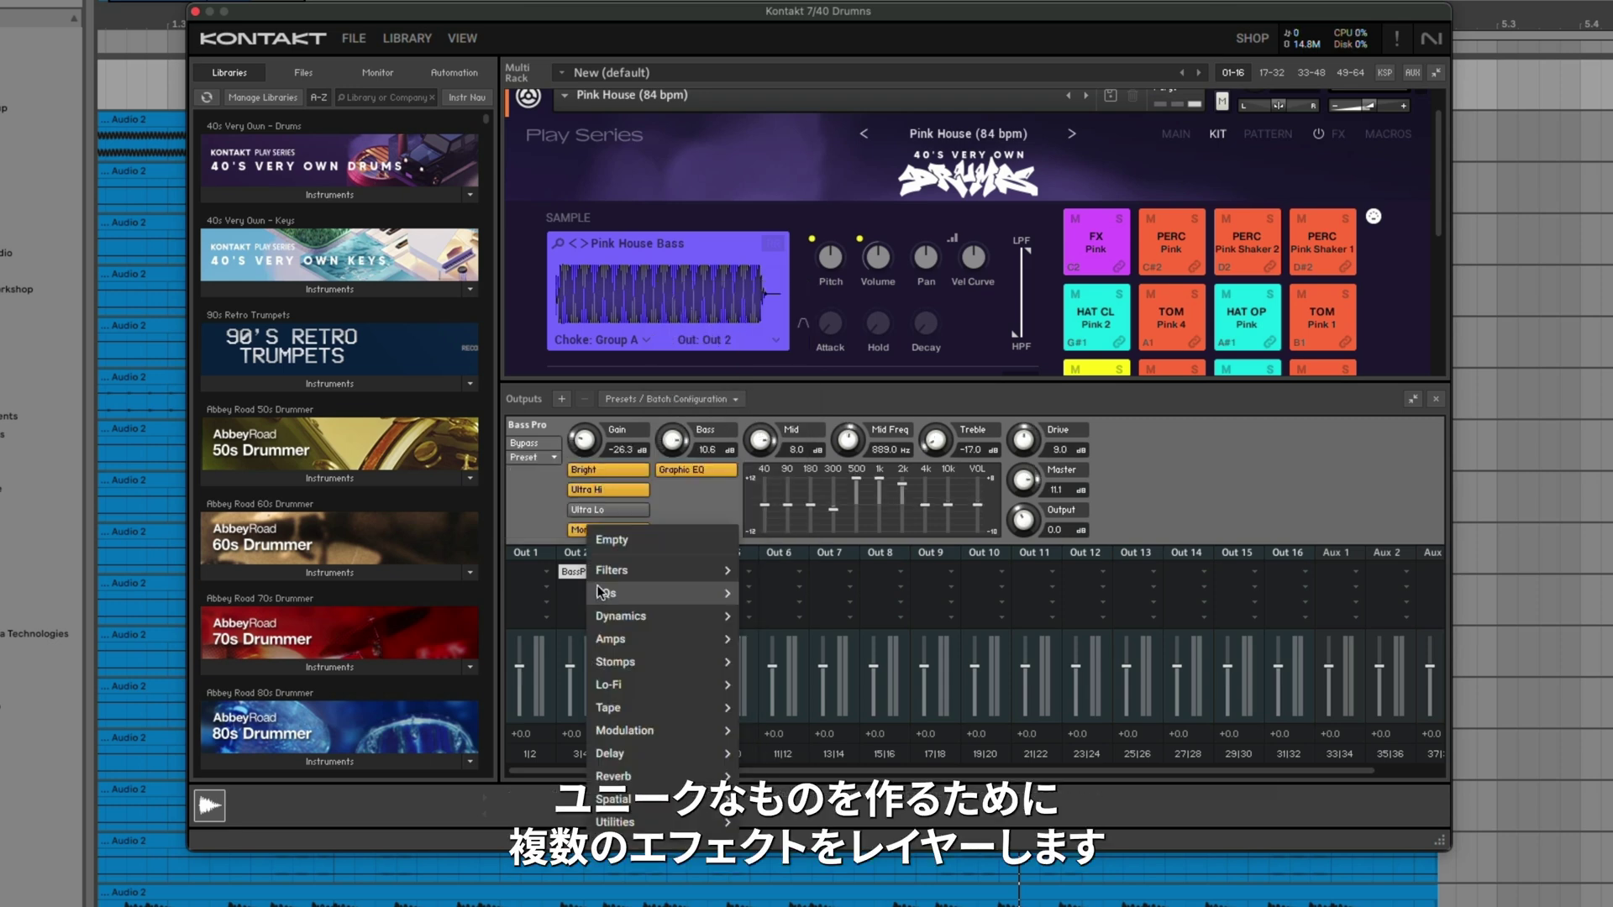
pyautogui.moveTo(637, 594)
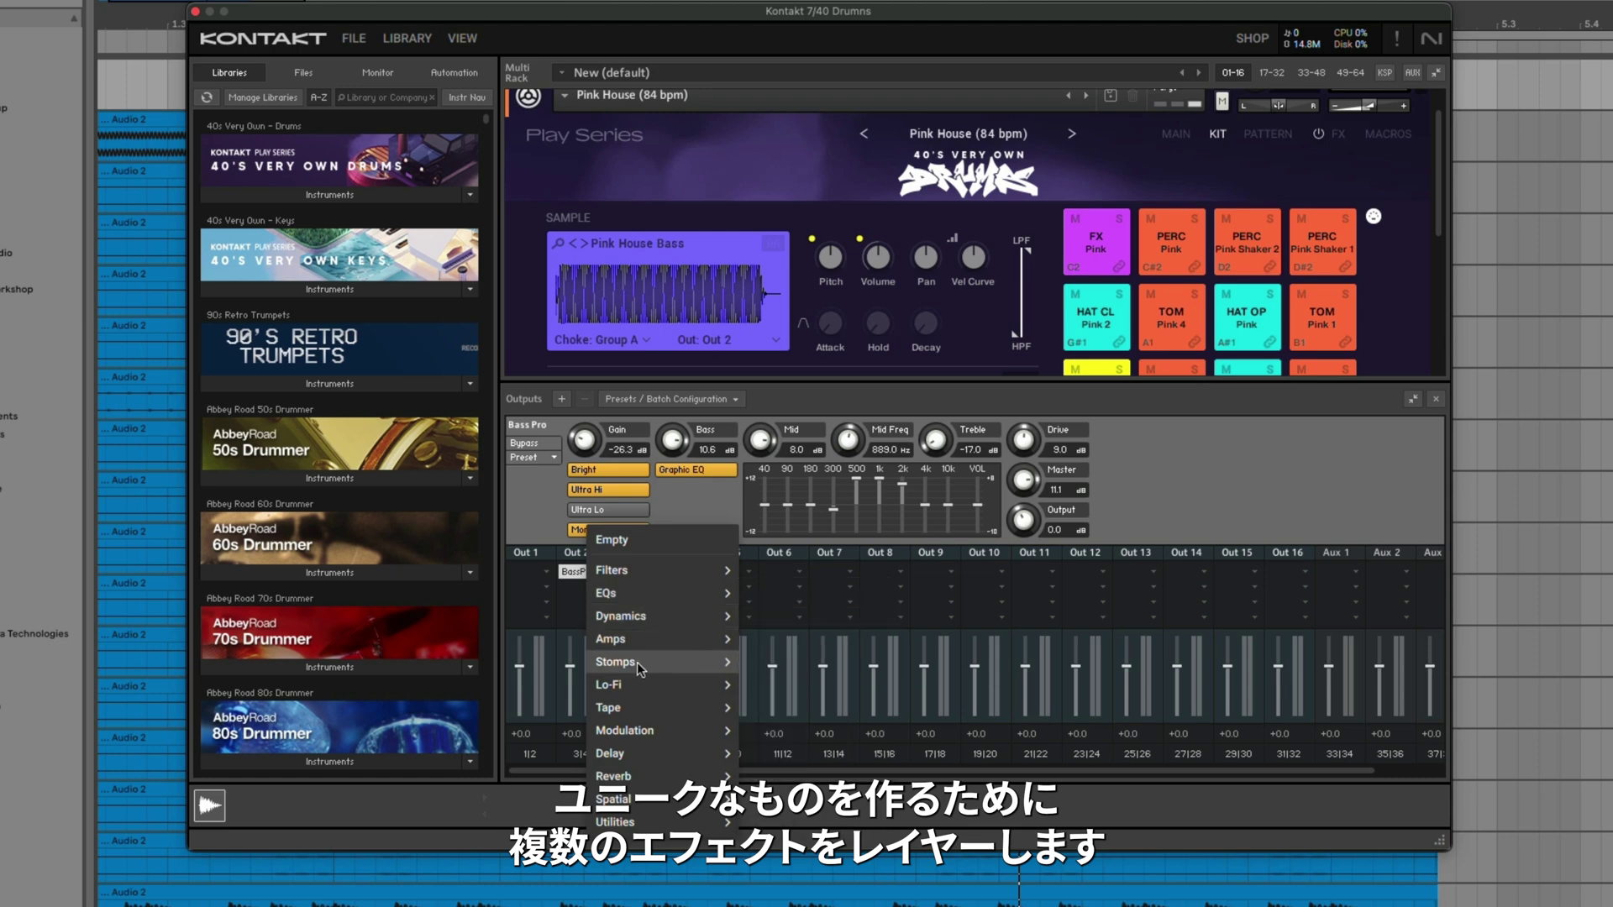
pyautogui.moveTo(639, 685)
pyautogui.click(767, 709)
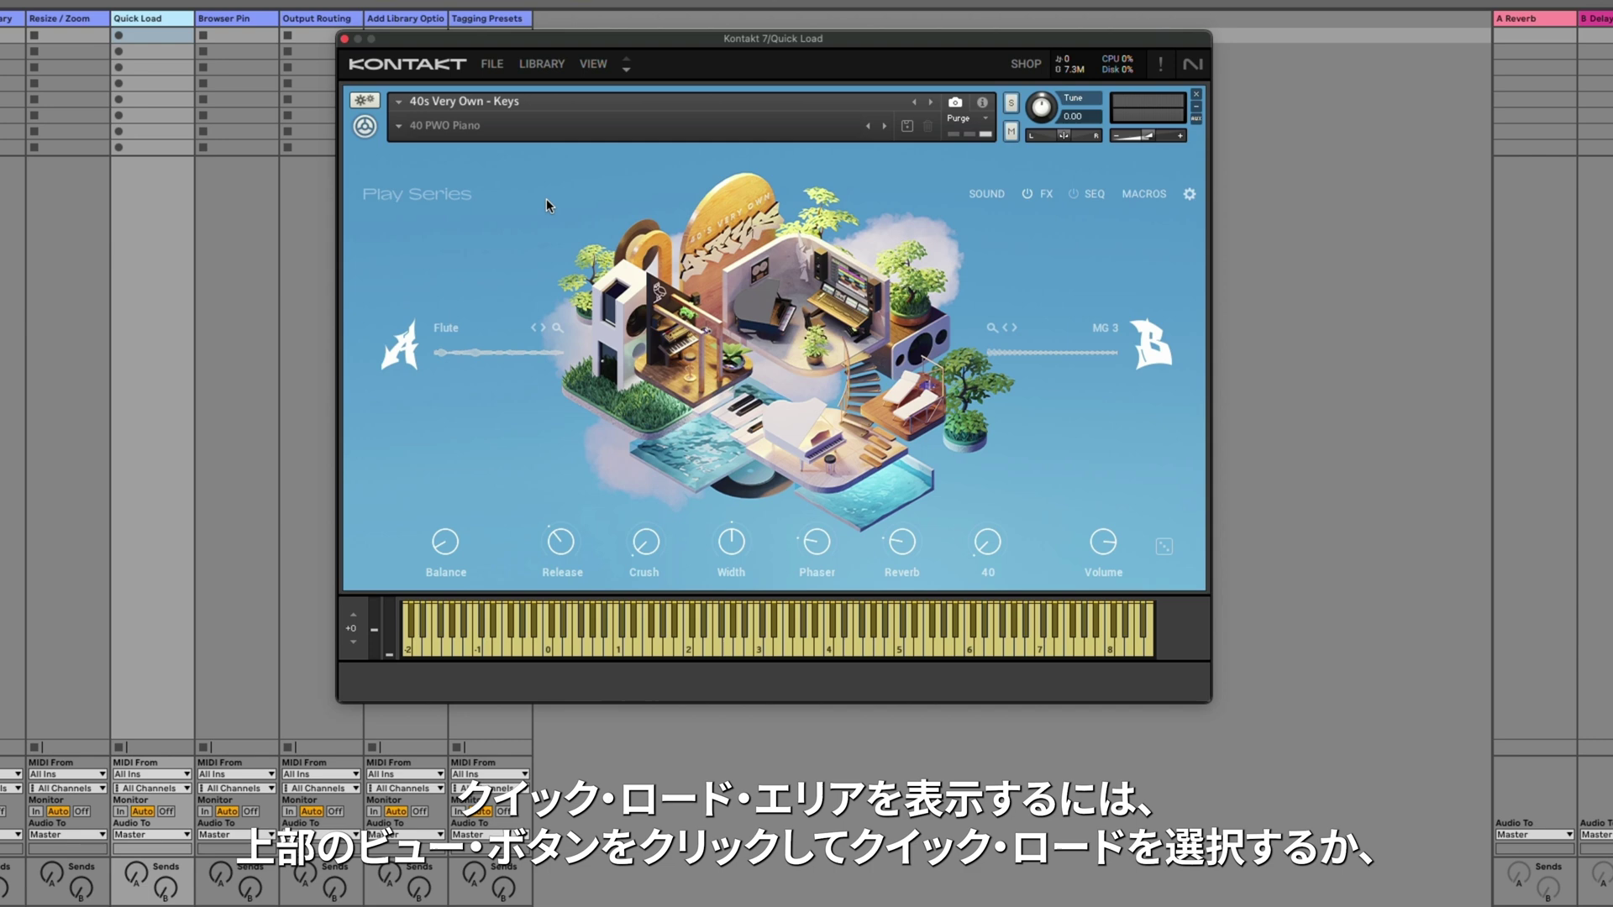
# Step: Show the Quick-Load panel and look through its Instrument and Bank tabs before returning to Multi
pyautogui.click(598, 64)
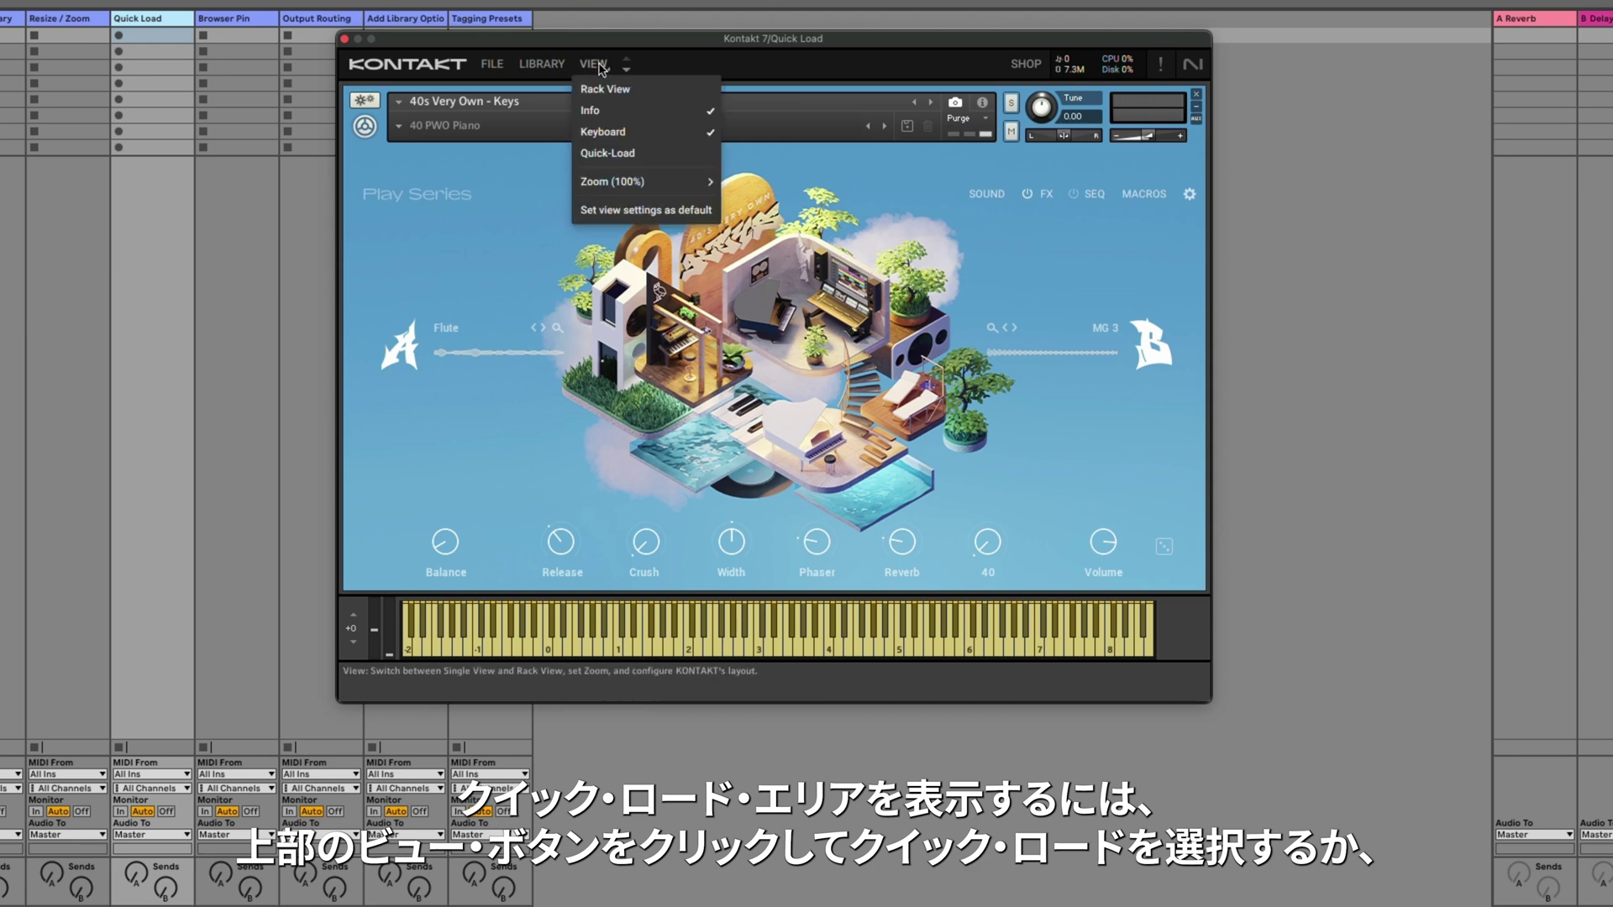
pyautogui.click(532, 184)
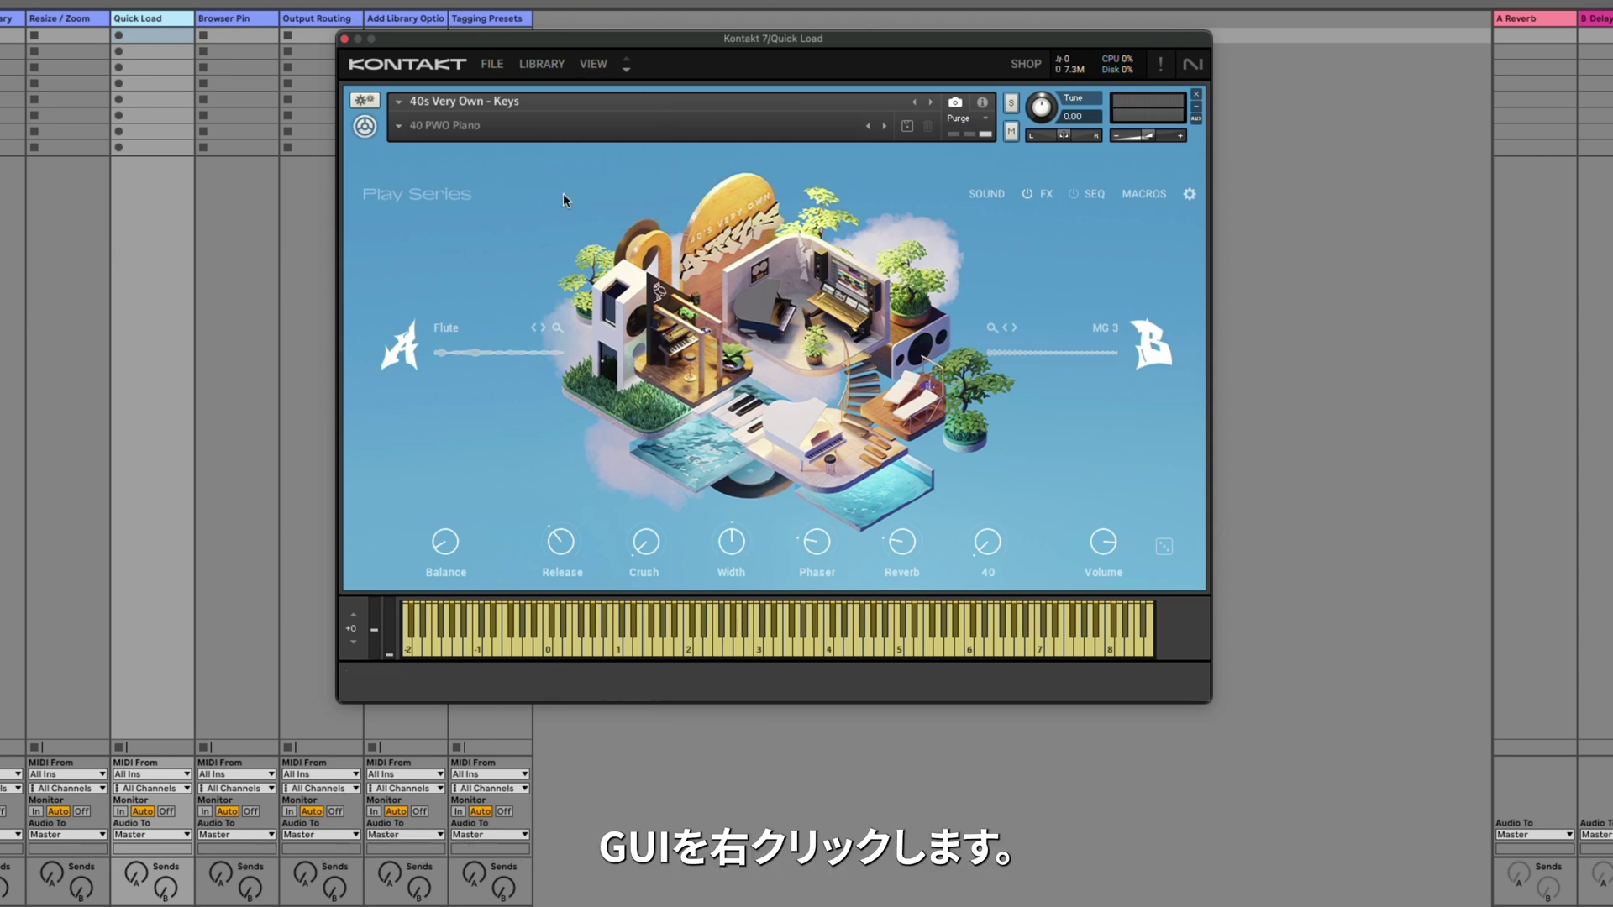
pyautogui.rightClick(563, 199)
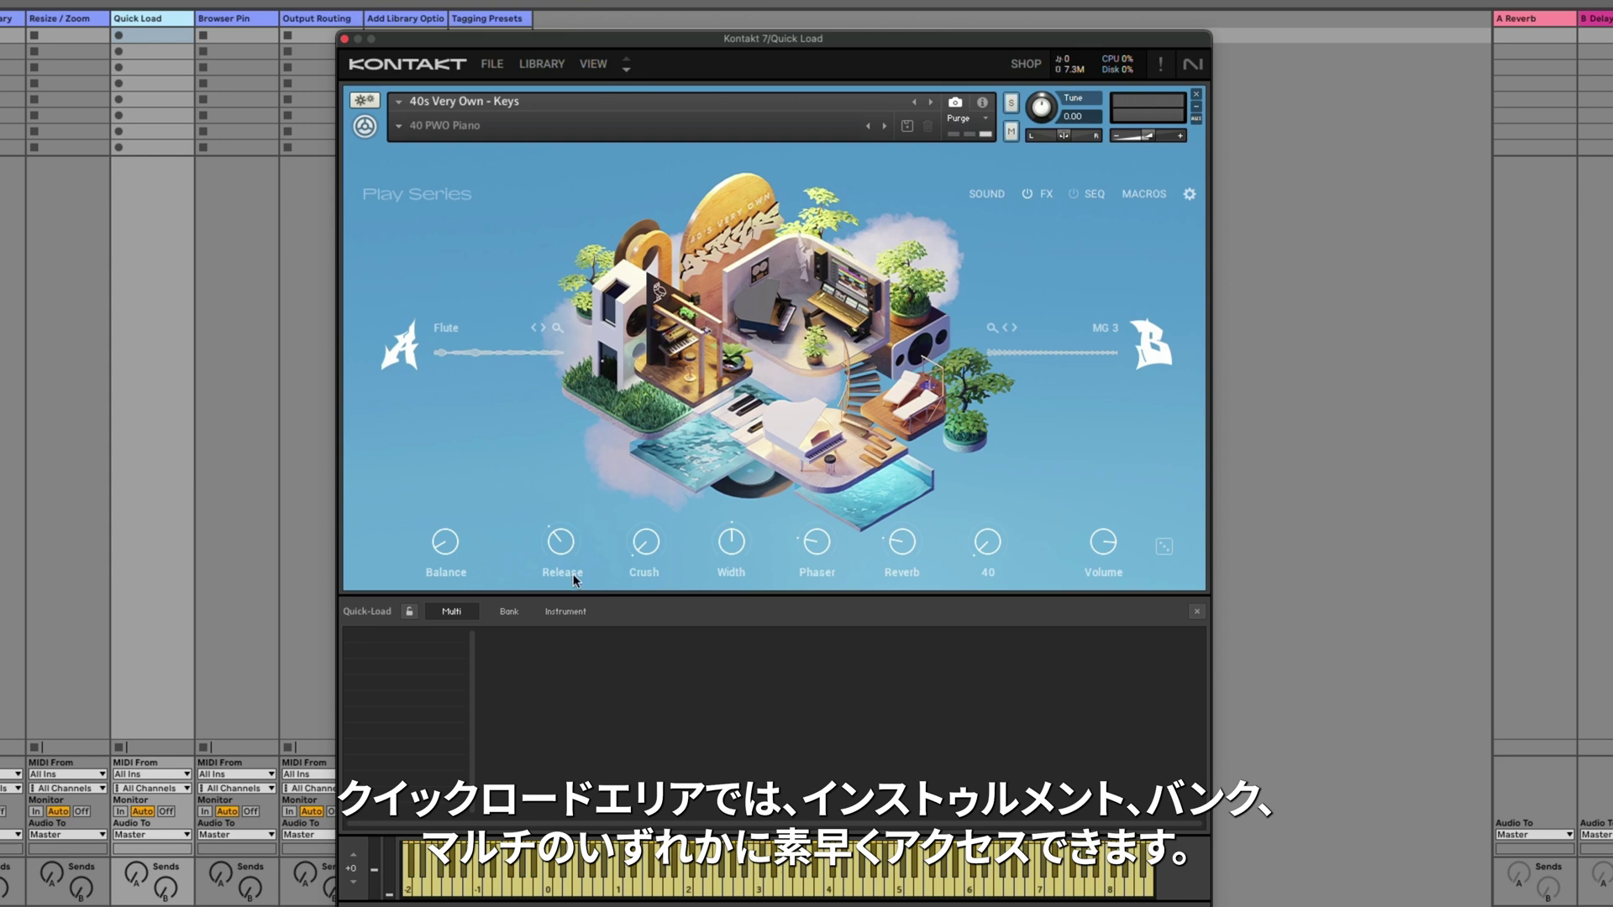
pyautogui.click(574, 613)
pyautogui.click(509, 612)
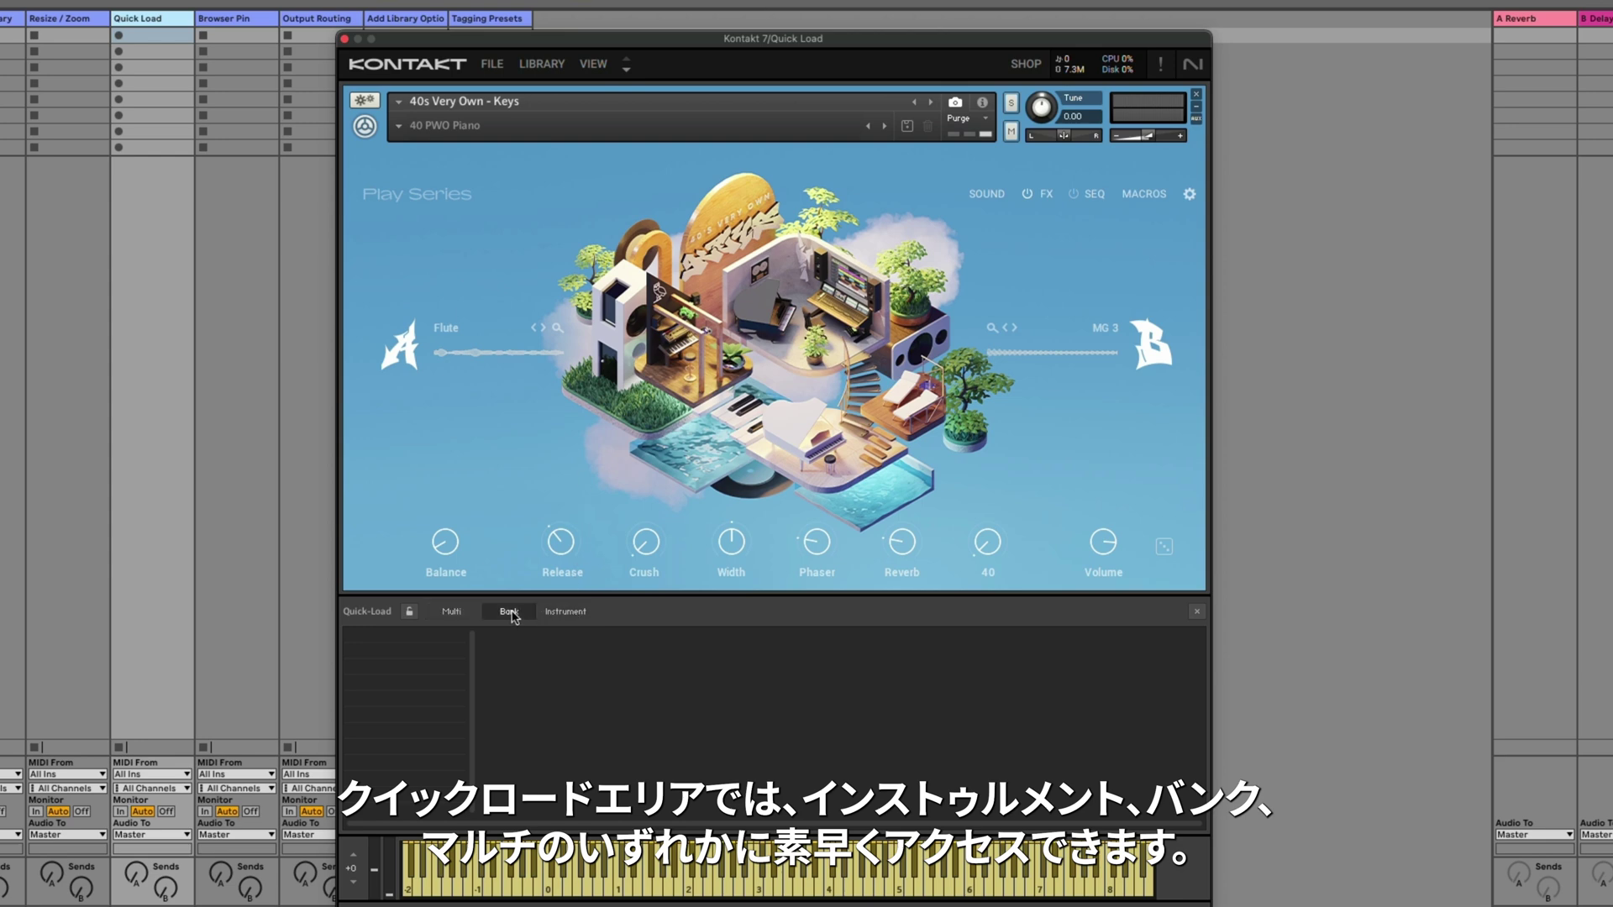
pyautogui.click(451, 614)
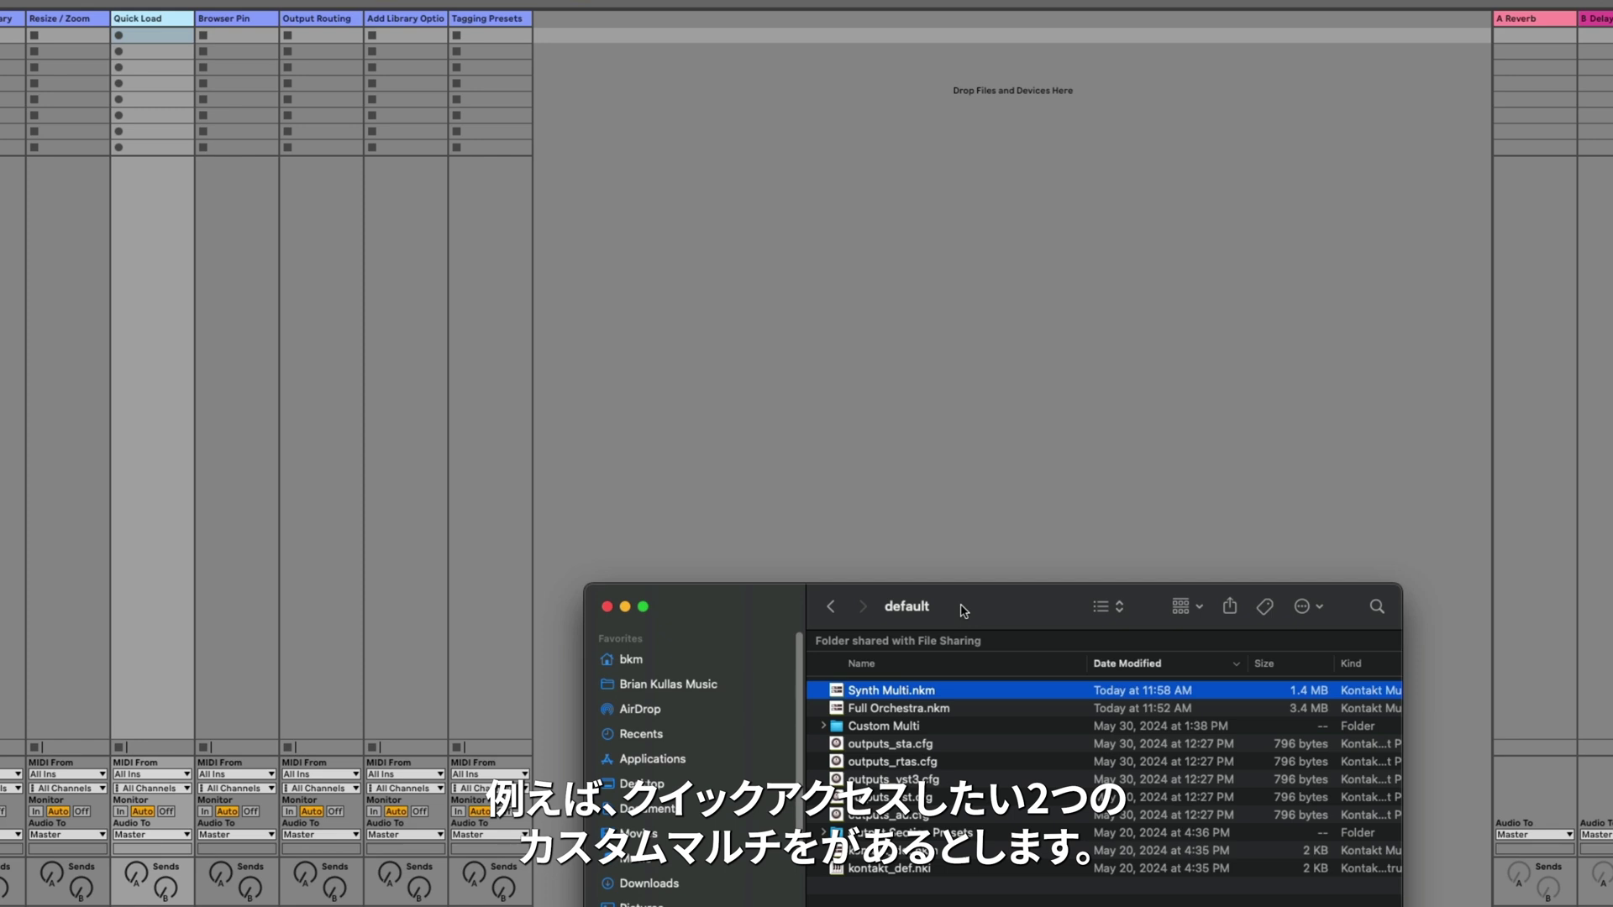
# Step: Add Full Orchestra.nkm to the Finder selection and drop both multis into Quick-Load's Multi list
pyautogui.keyDown('super'); pyautogui.click(907, 712); pyautogui.keyUp('super')
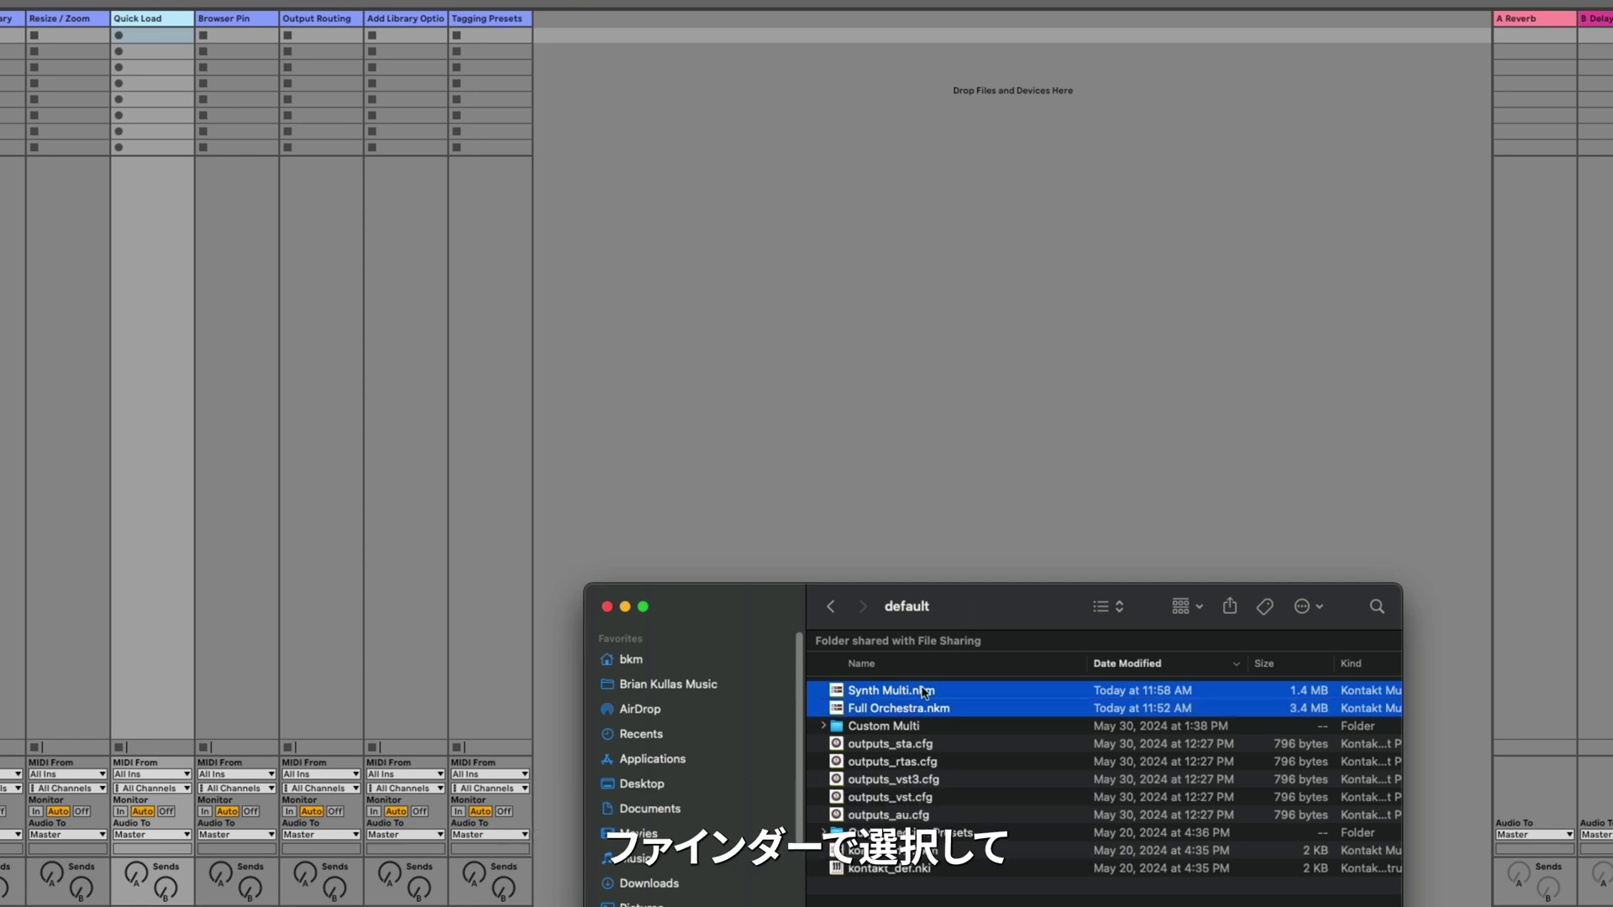
pyautogui.moveTo(945, 694); pyautogui.dragTo(425, 650)
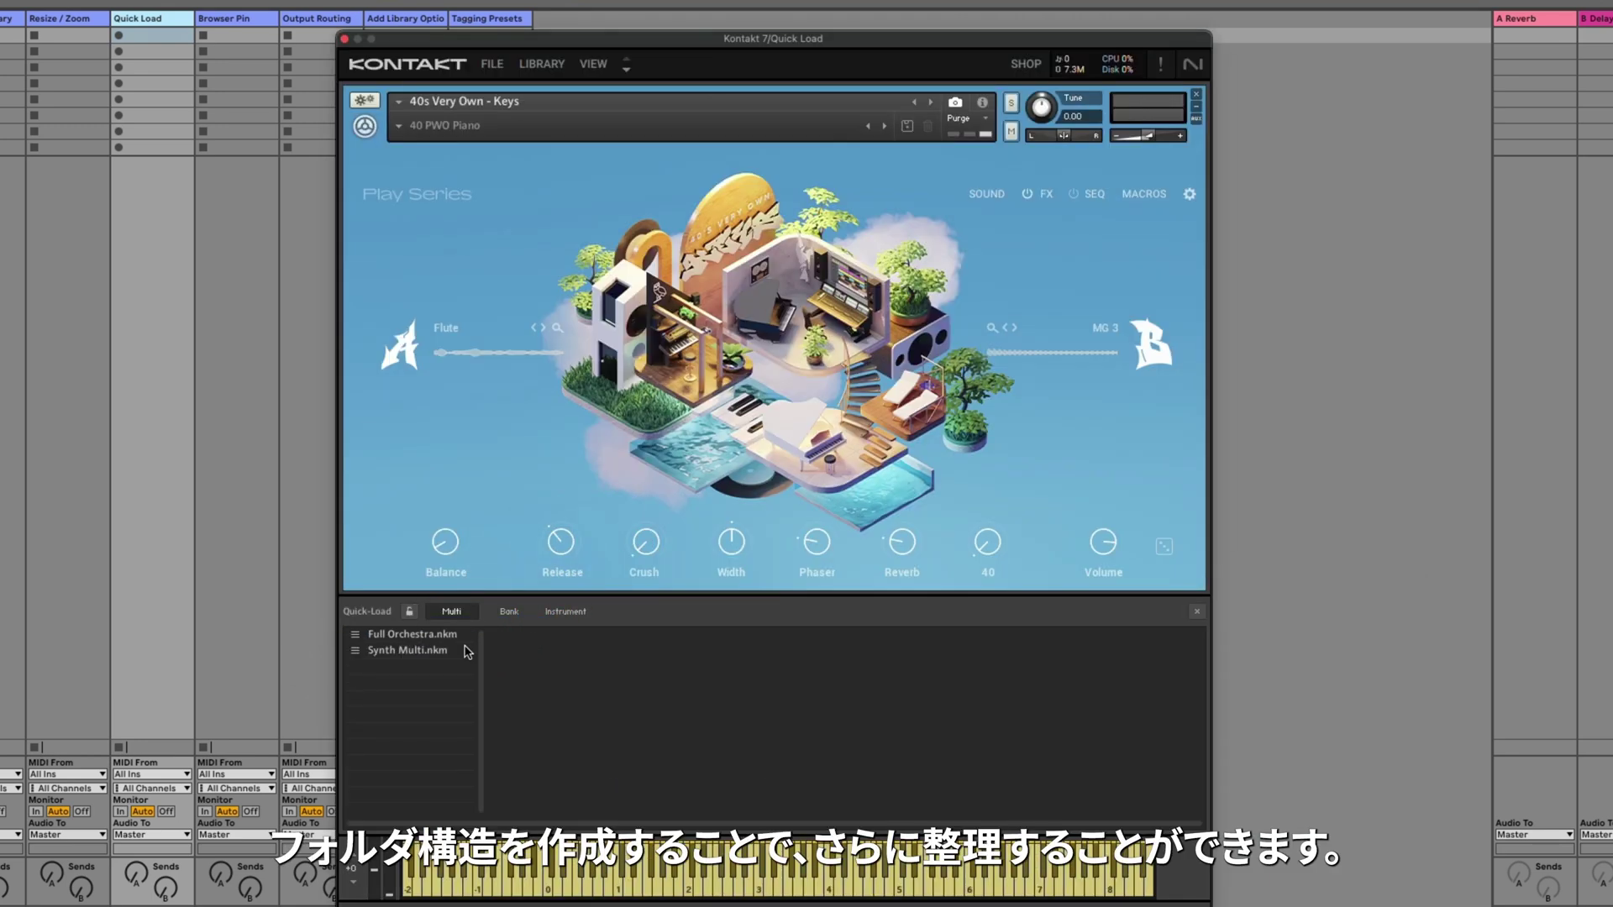
# Step: Create a Sound Design folder in the Quick-Load Multi list and move both multis into it
pyautogui.rightClick(404, 678)
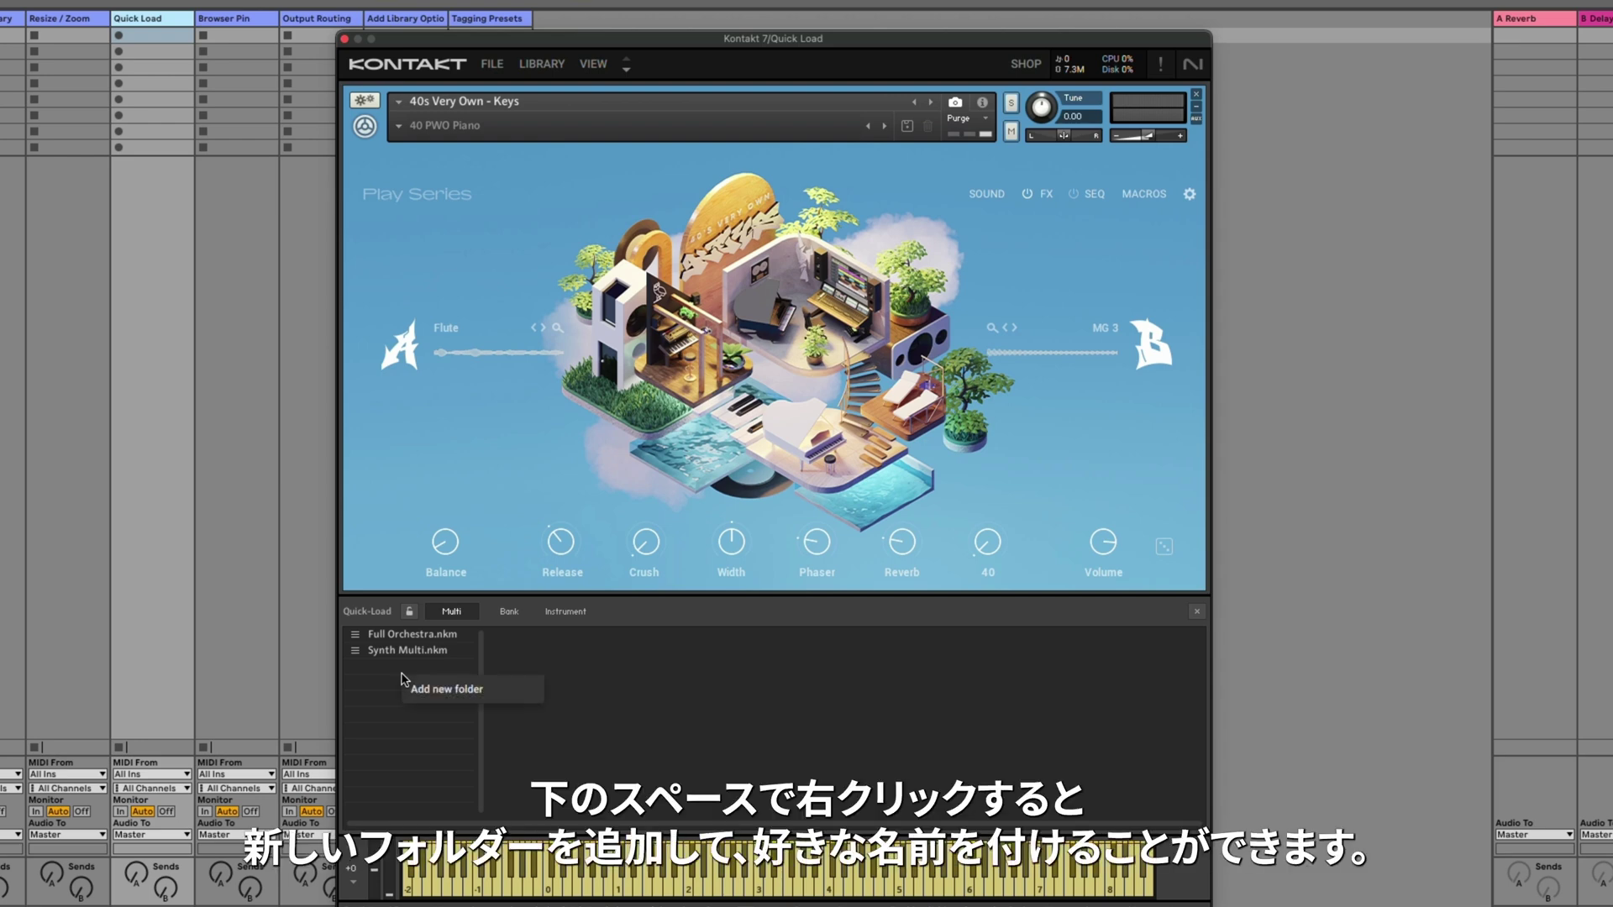
pyautogui.click(479, 694)
pyautogui.write('Sound Design')
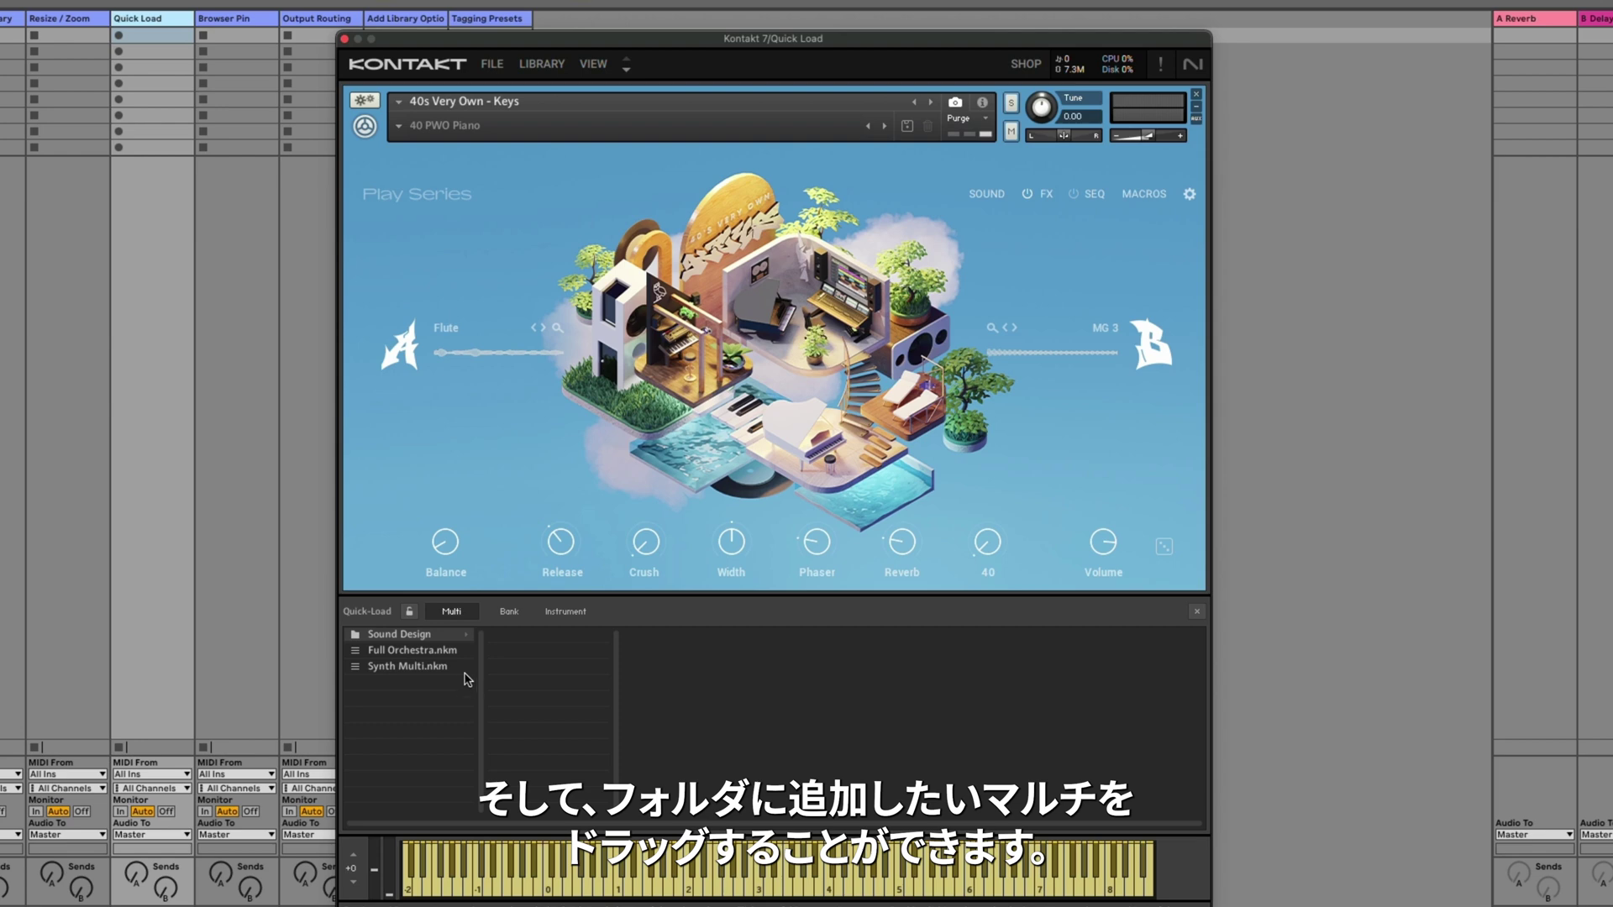
pyautogui.click(433, 651)
pyautogui.moveTo(433, 651); pyautogui.dragTo(406, 638)
pyautogui.click(425, 643)
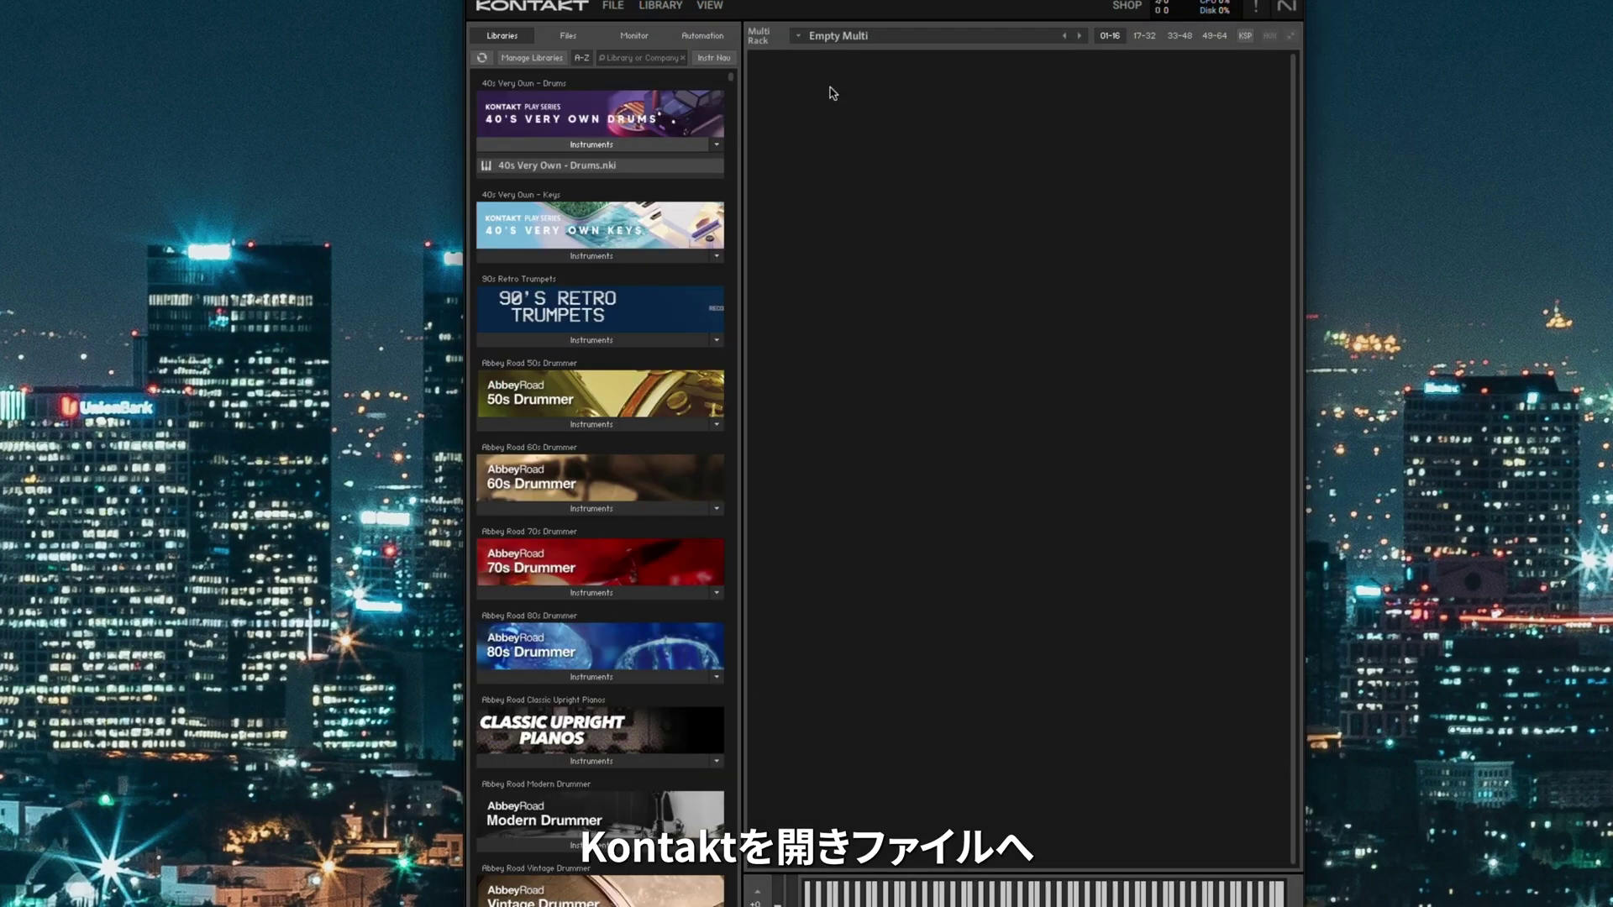
# Step: Start File > Batch resave, accept the warning, and pick the Signal library folder
pyautogui.click(619, 11)
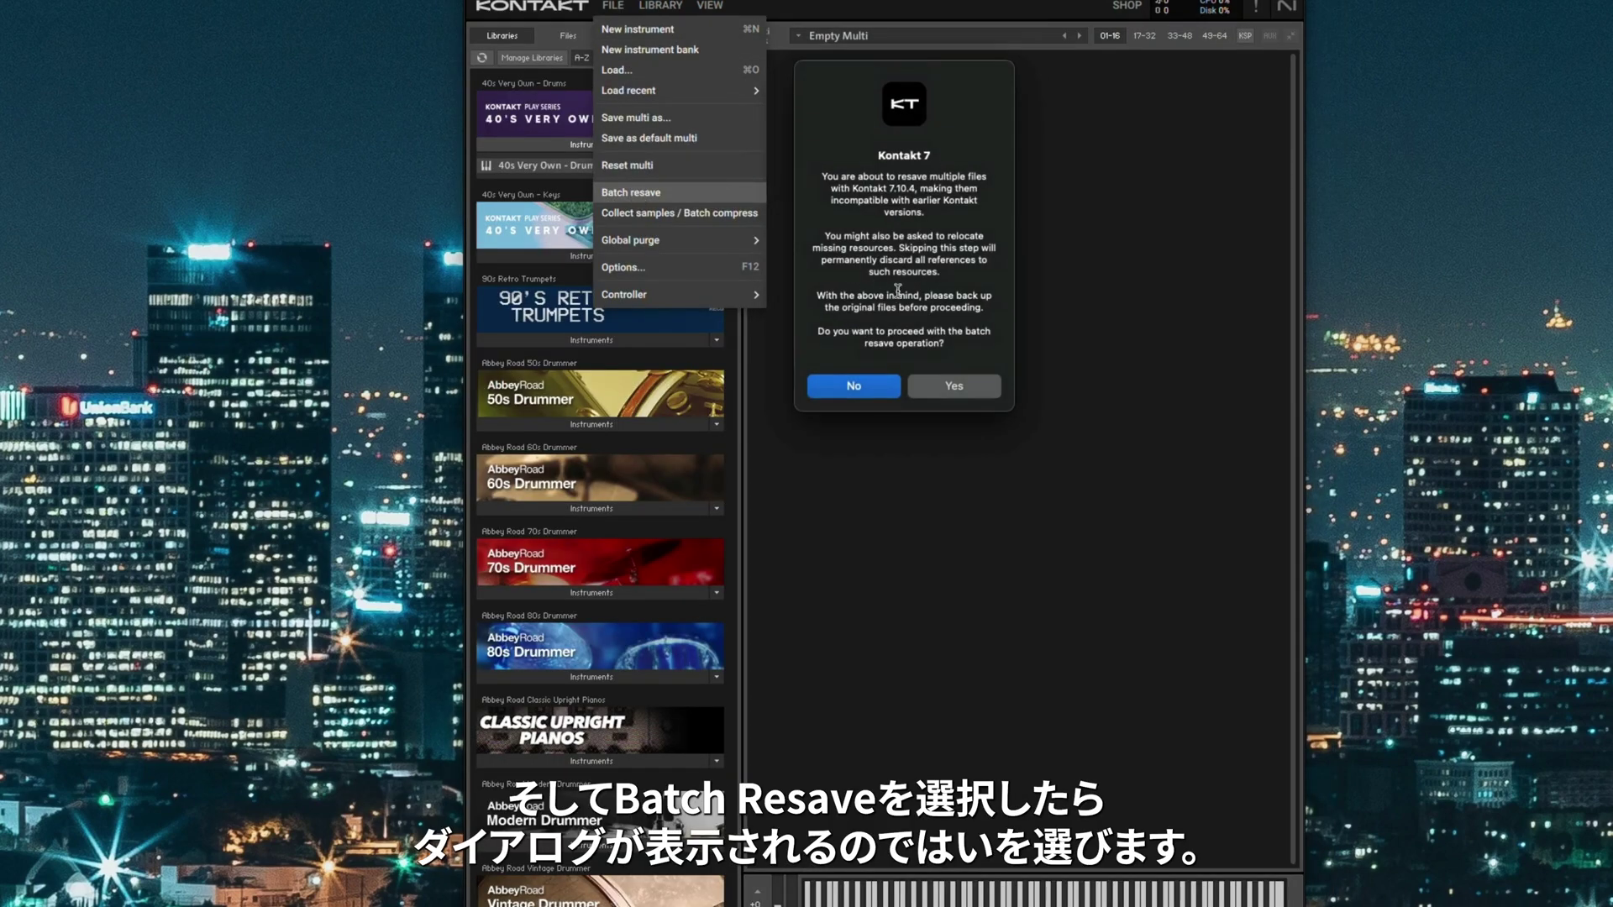
pyautogui.click(953, 386)
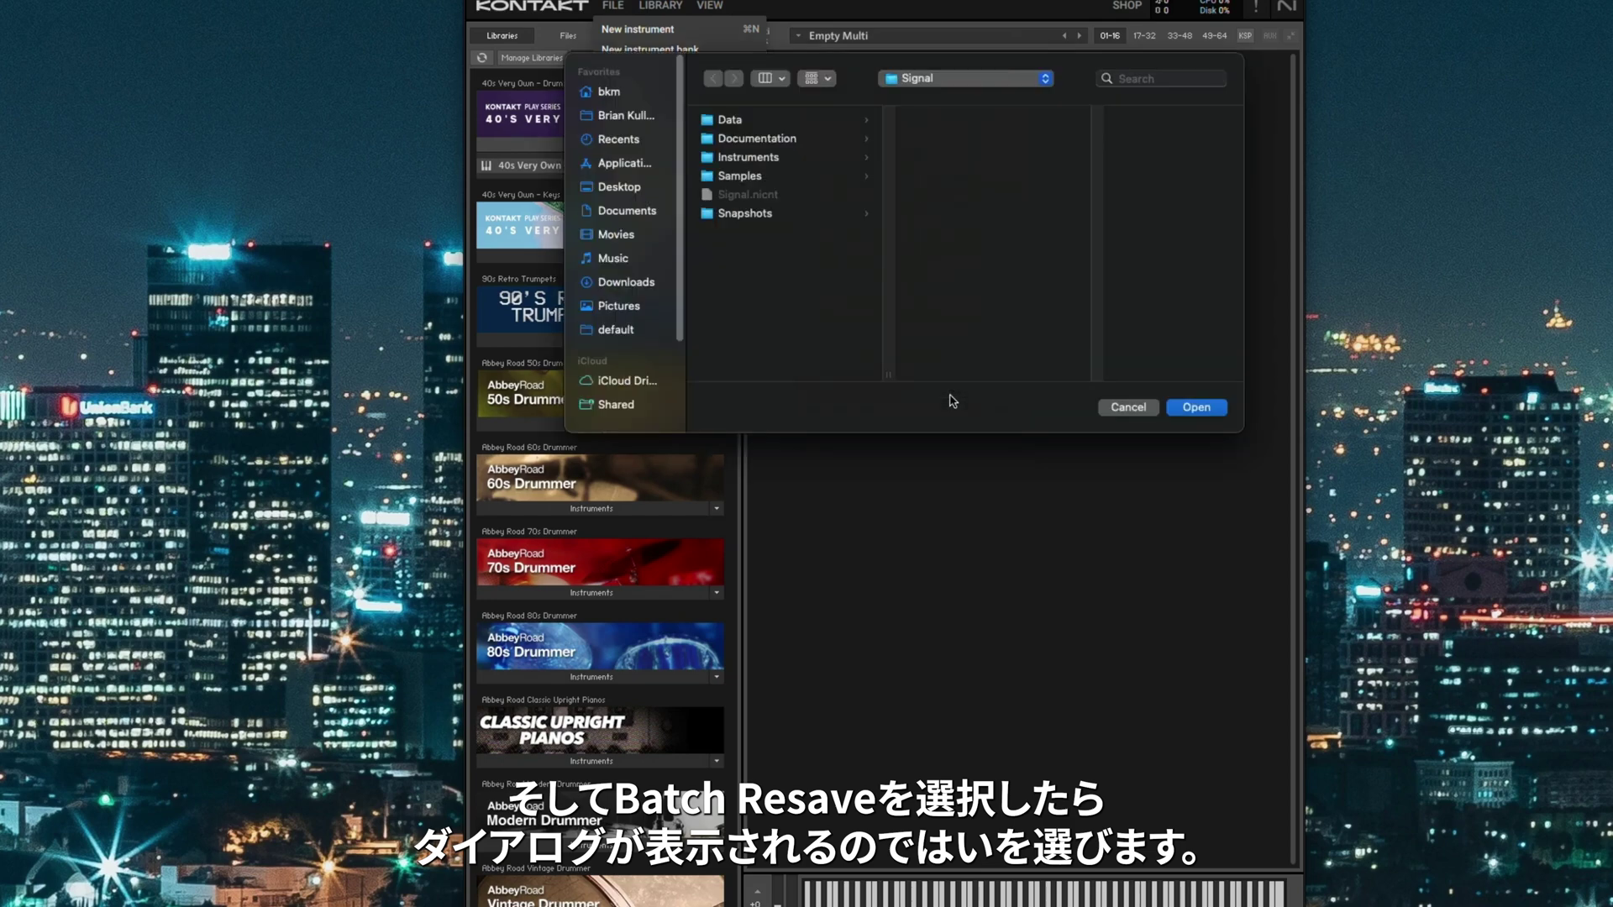
pyautogui.click(1194, 410)
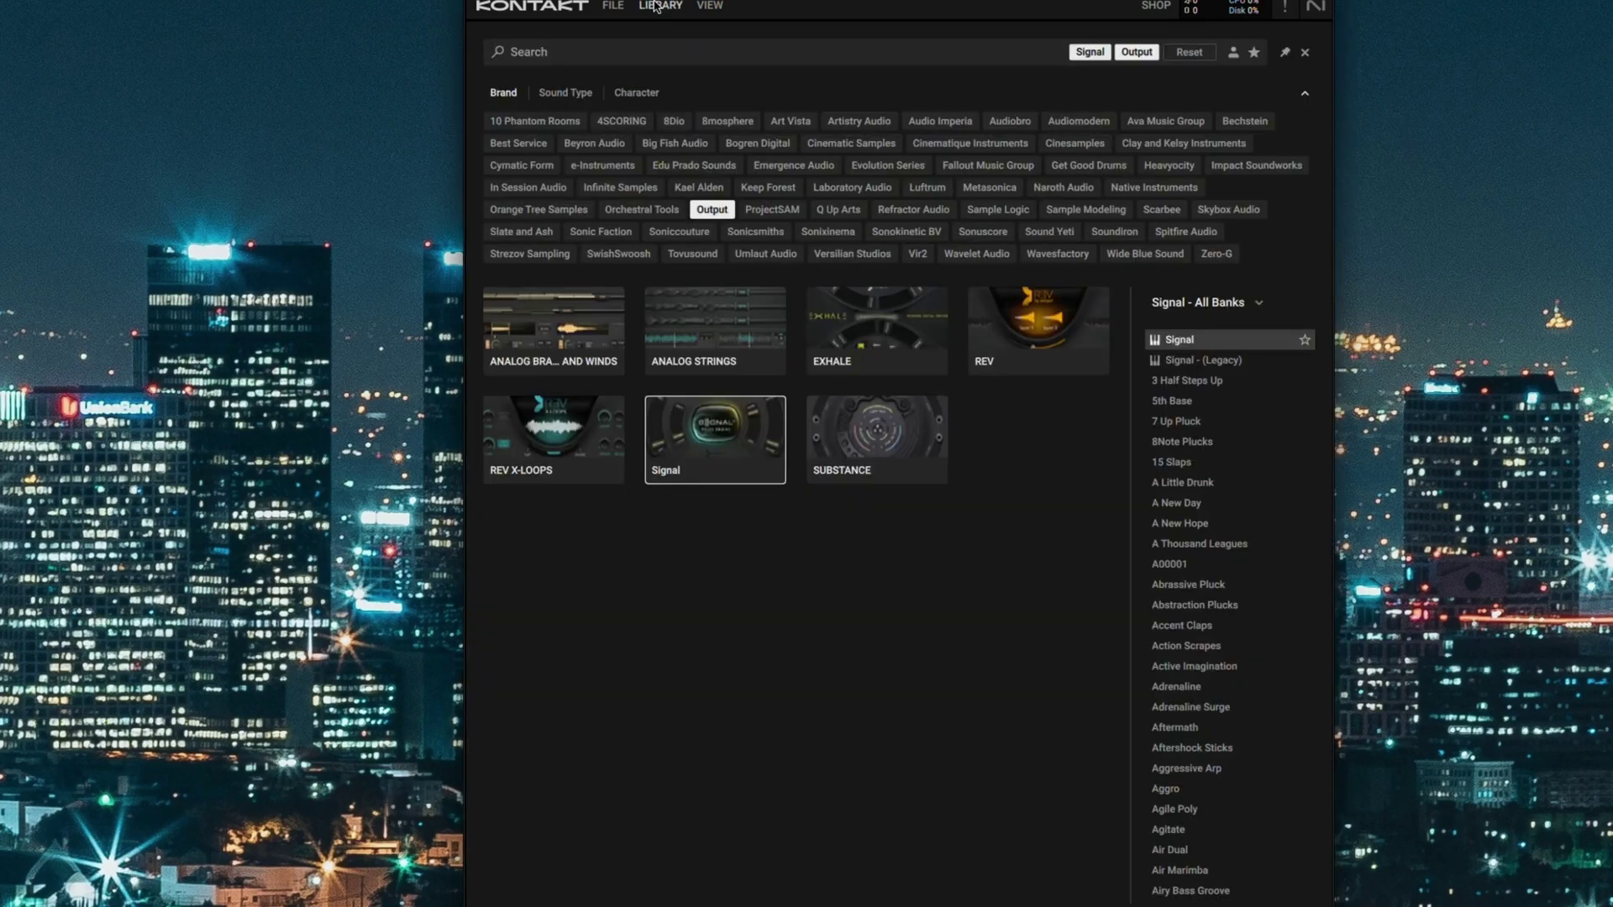
# Step: Double-click Signal in the Output library's preset list to load it
pyautogui.doubleClick(1191, 340)
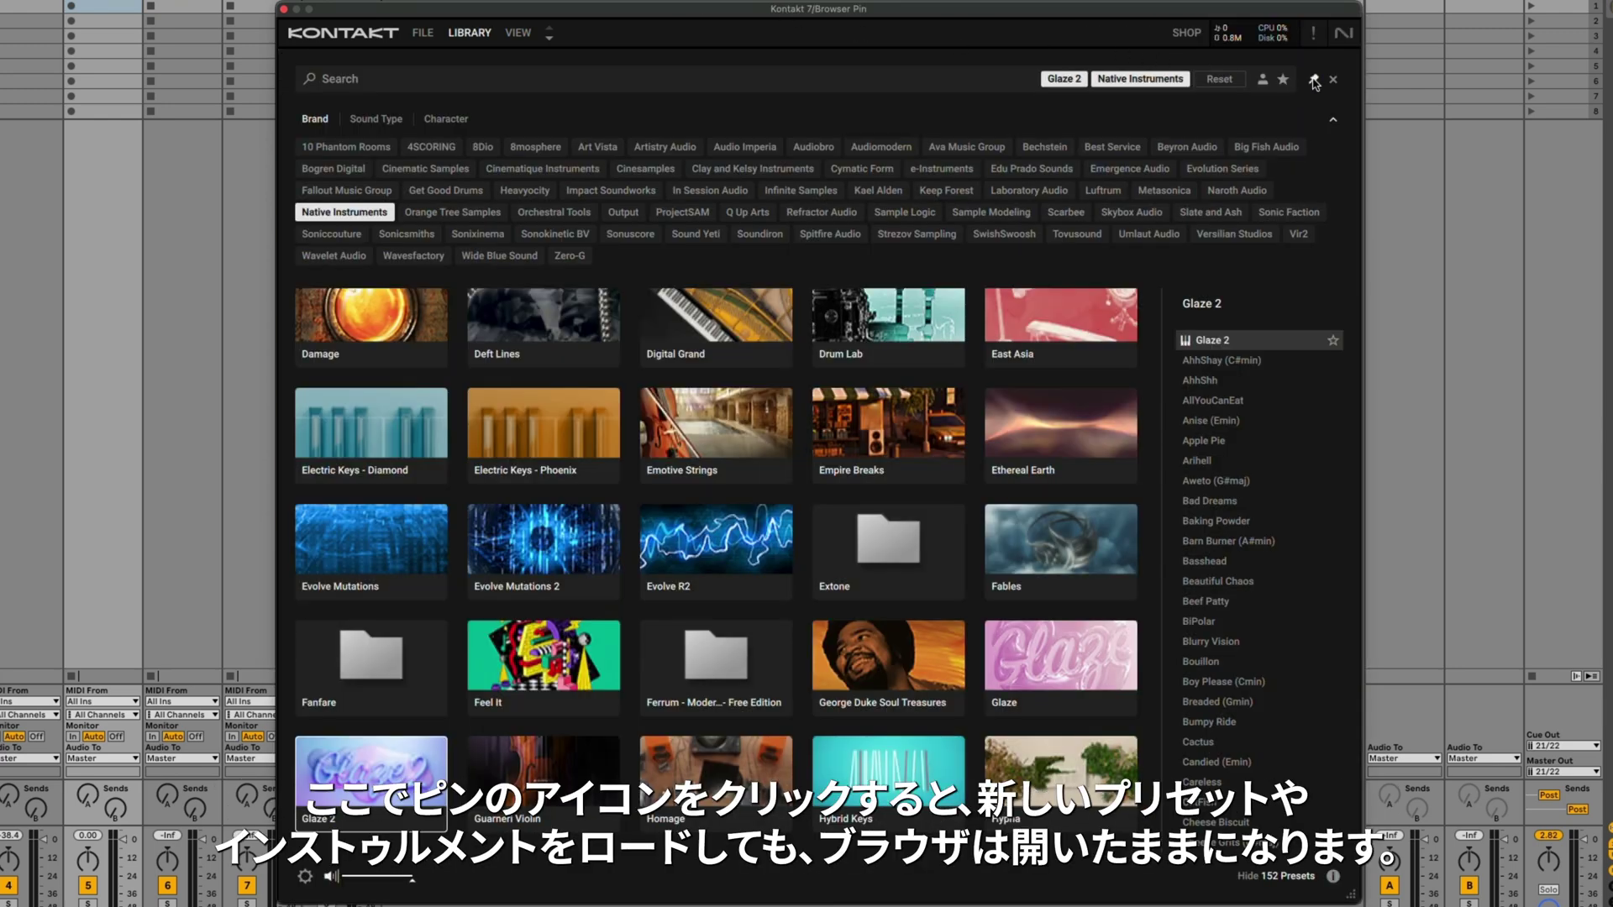
# Step: Pin the library browser open, then load the Glaze 2 presets Beef Patty, BiPolar and Blurry Vision
pyautogui.click(1313, 79)
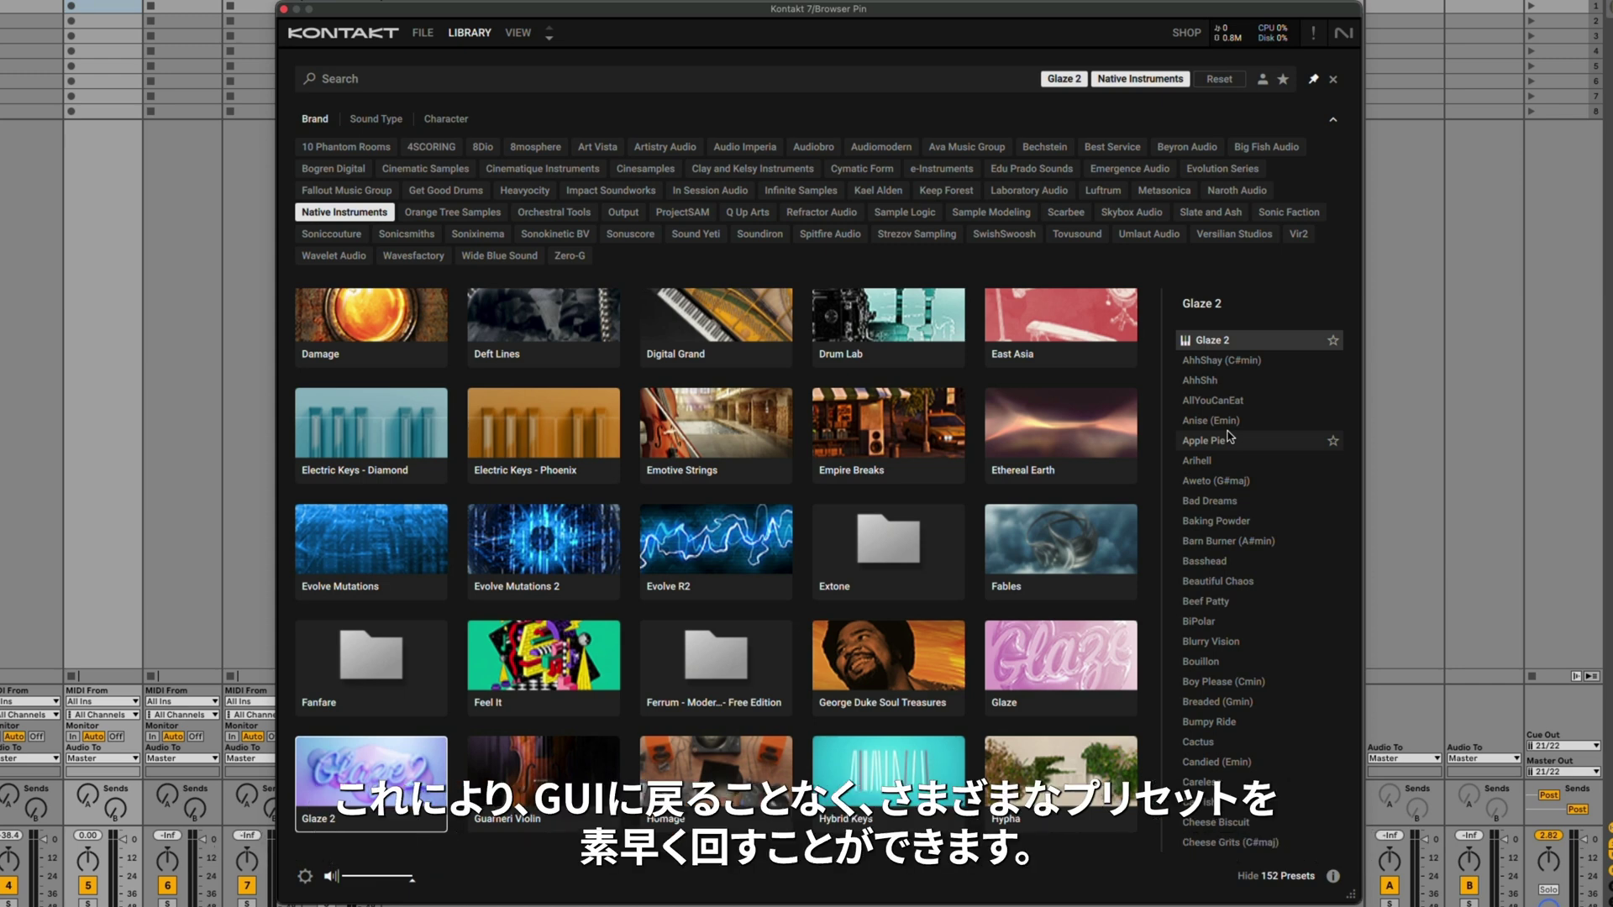
pyautogui.click(1206, 602)
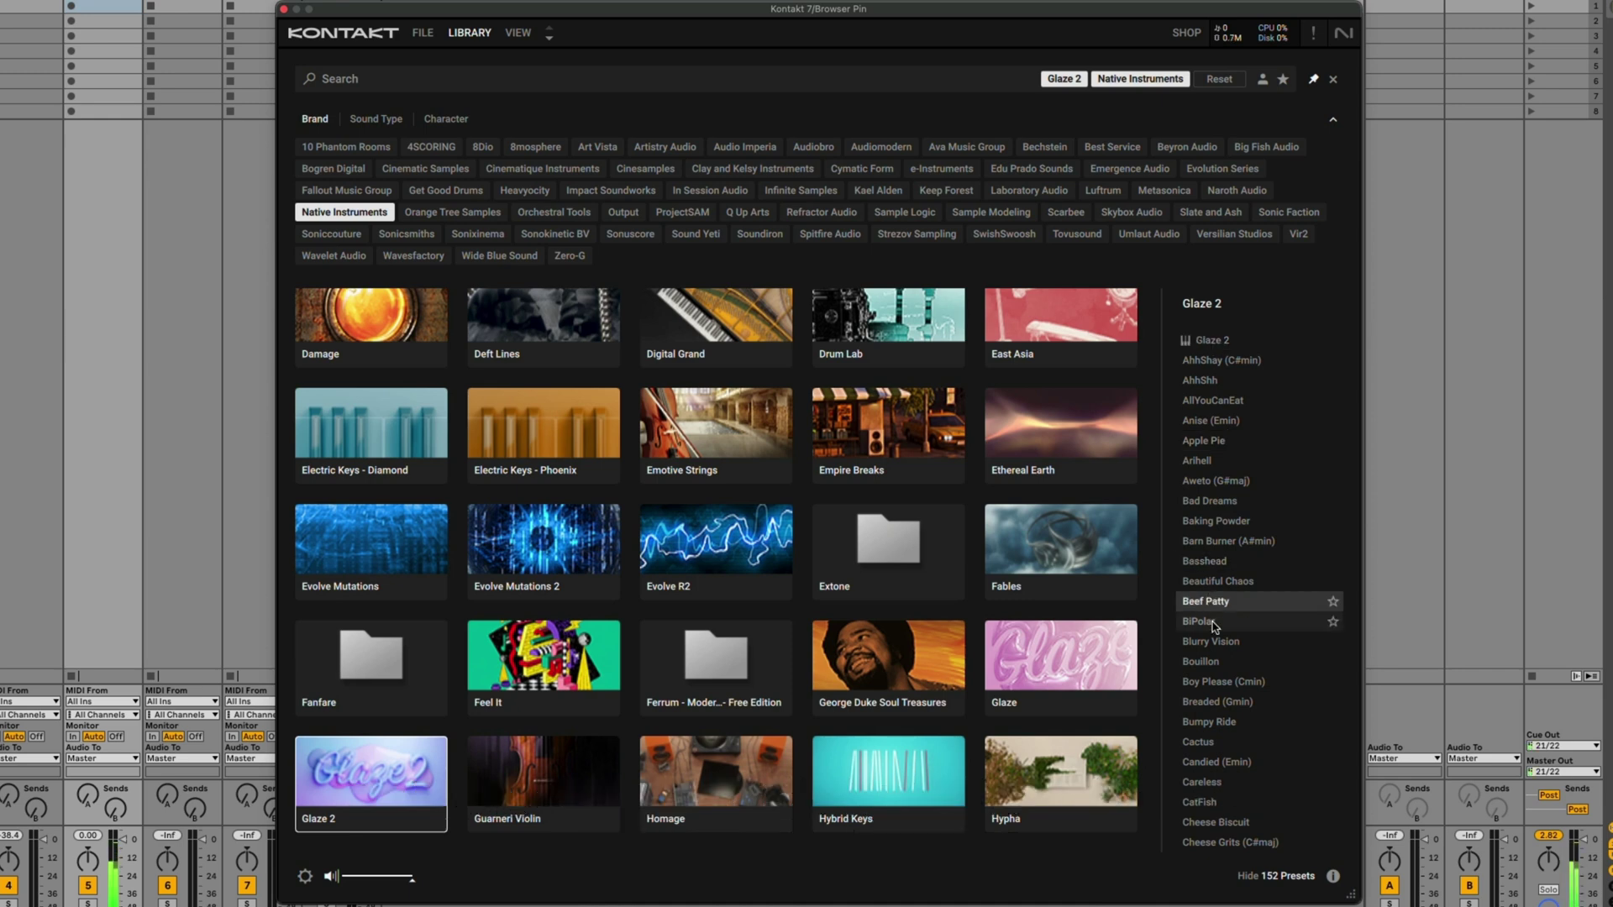
pyautogui.click(1214, 621)
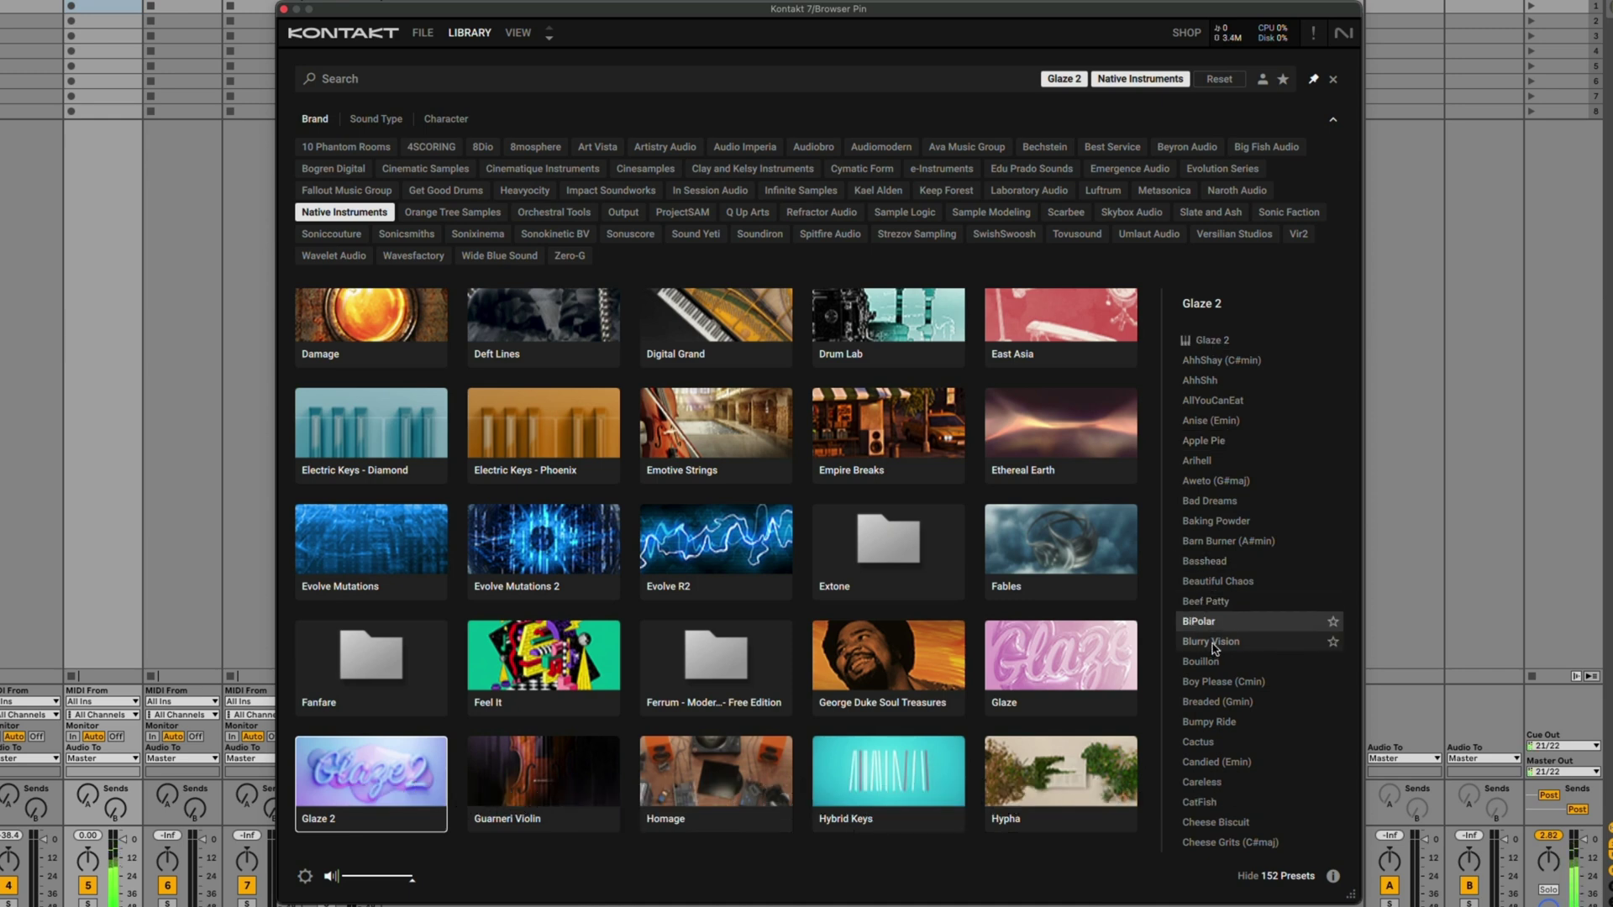
pyautogui.click(1212, 643)
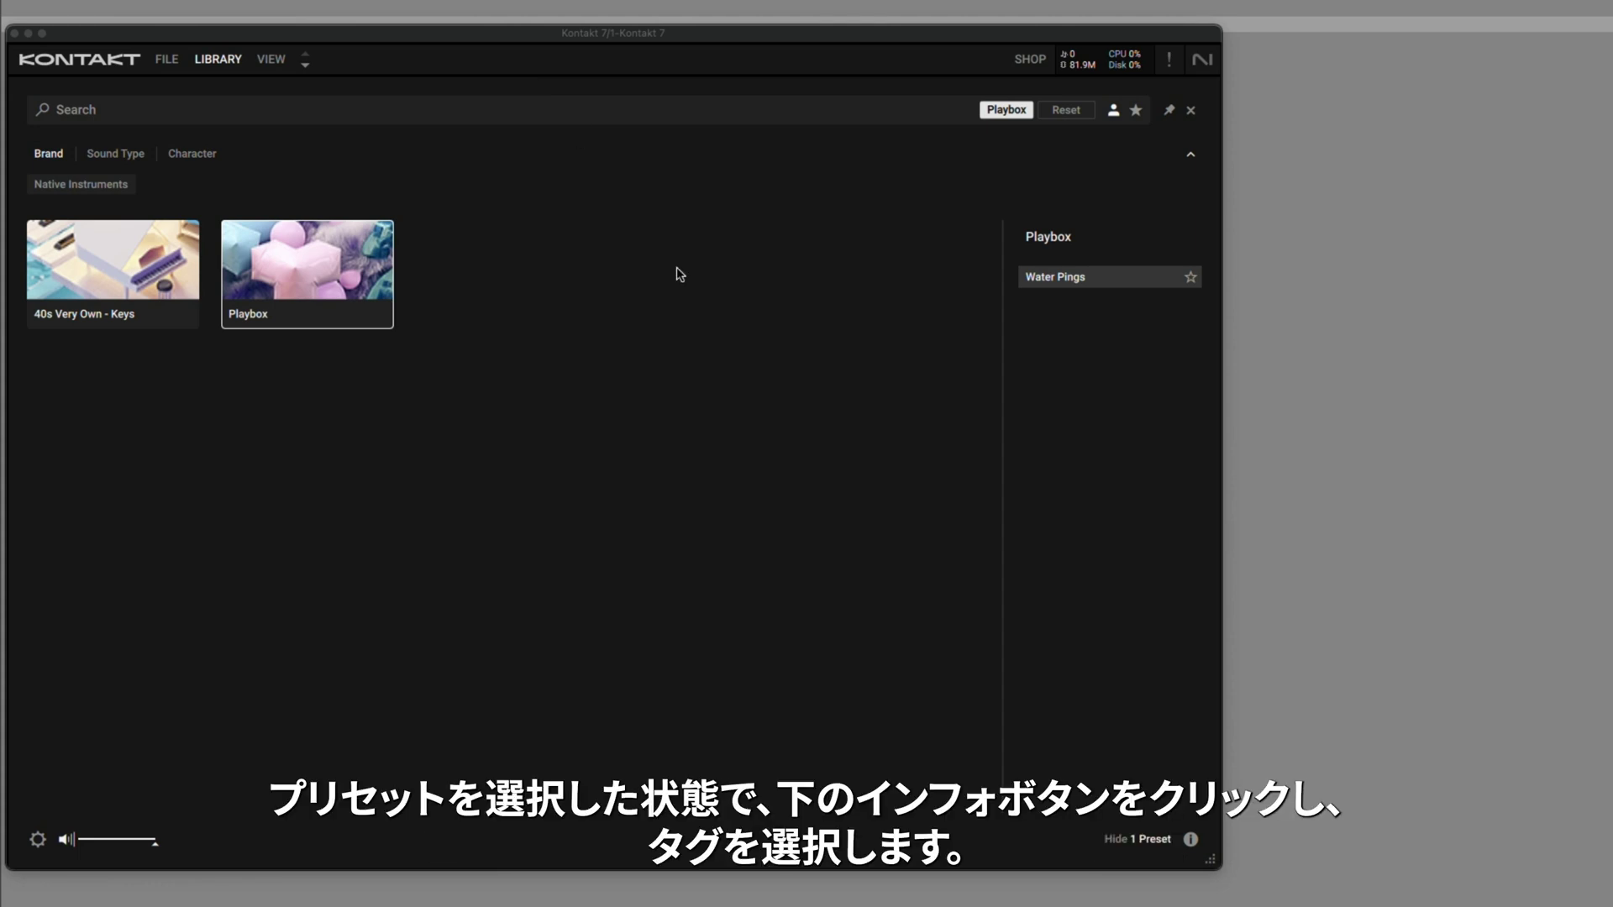
# Step: Tag the Water Pings preset with Single Note, Sound Effects and the Airy character
pyautogui.click(1192, 840)
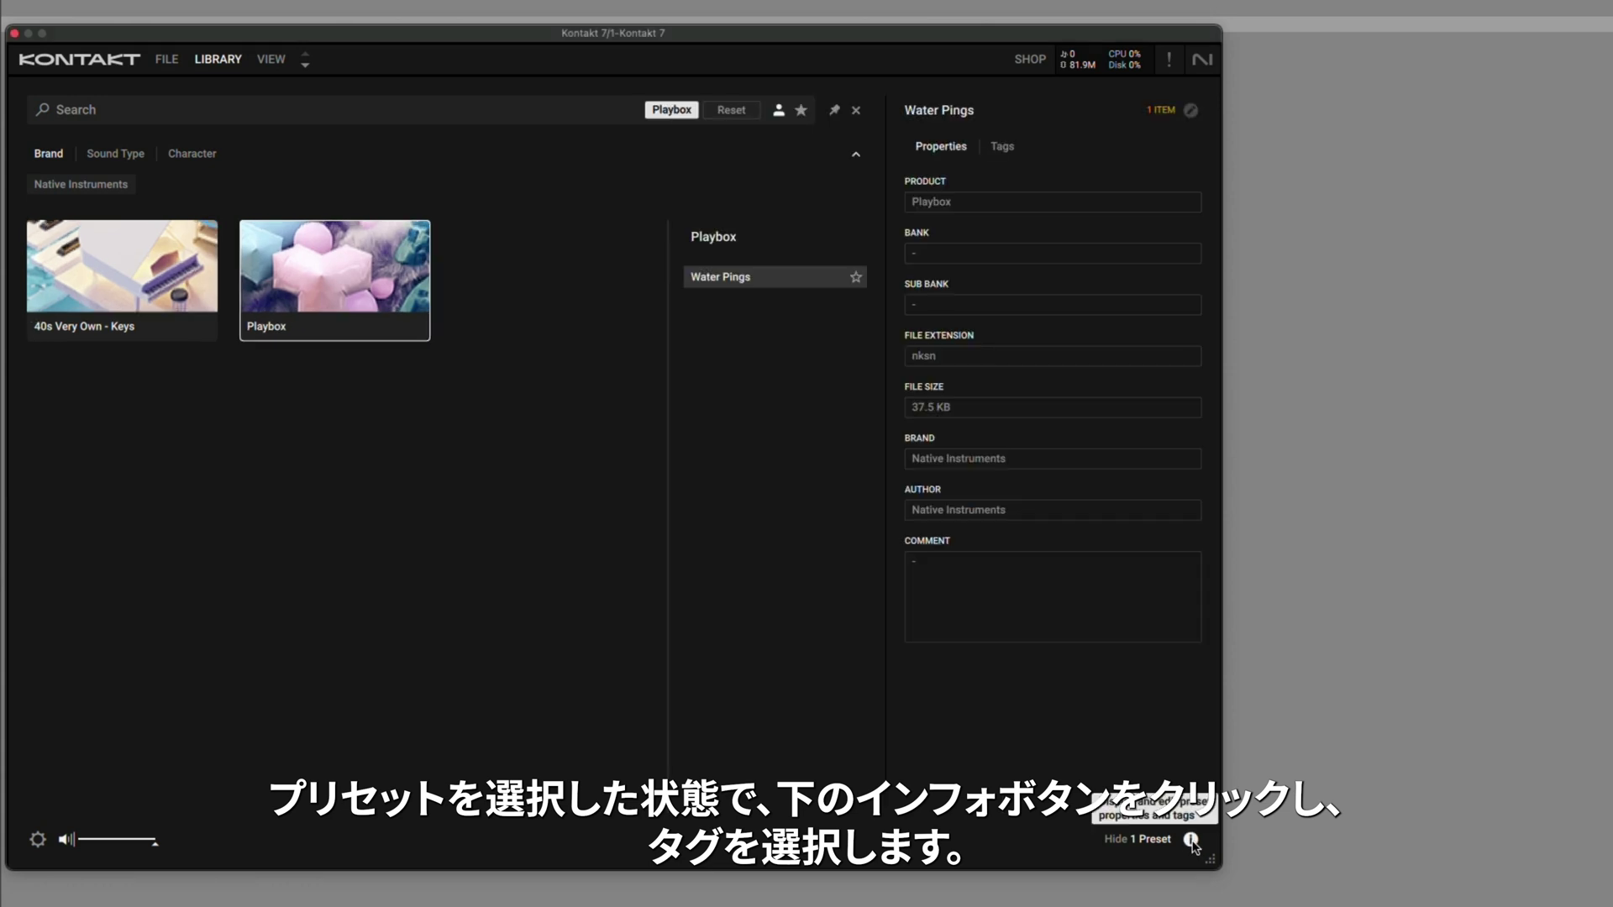
pyautogui.click(1008, 151)
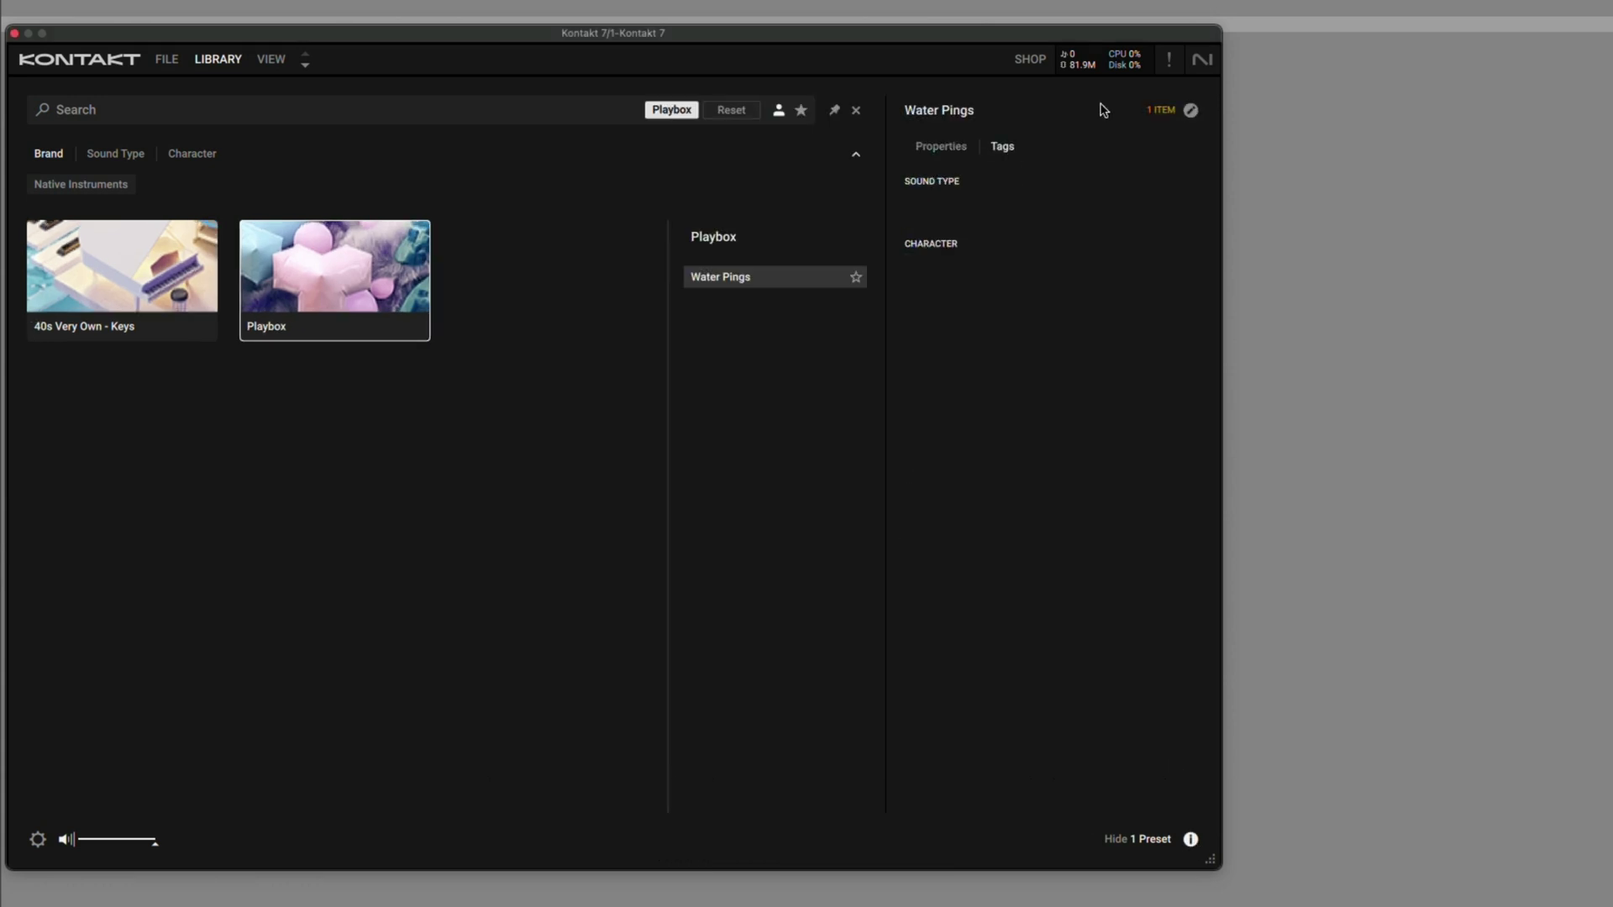
pyautogui.click(1192, 111)
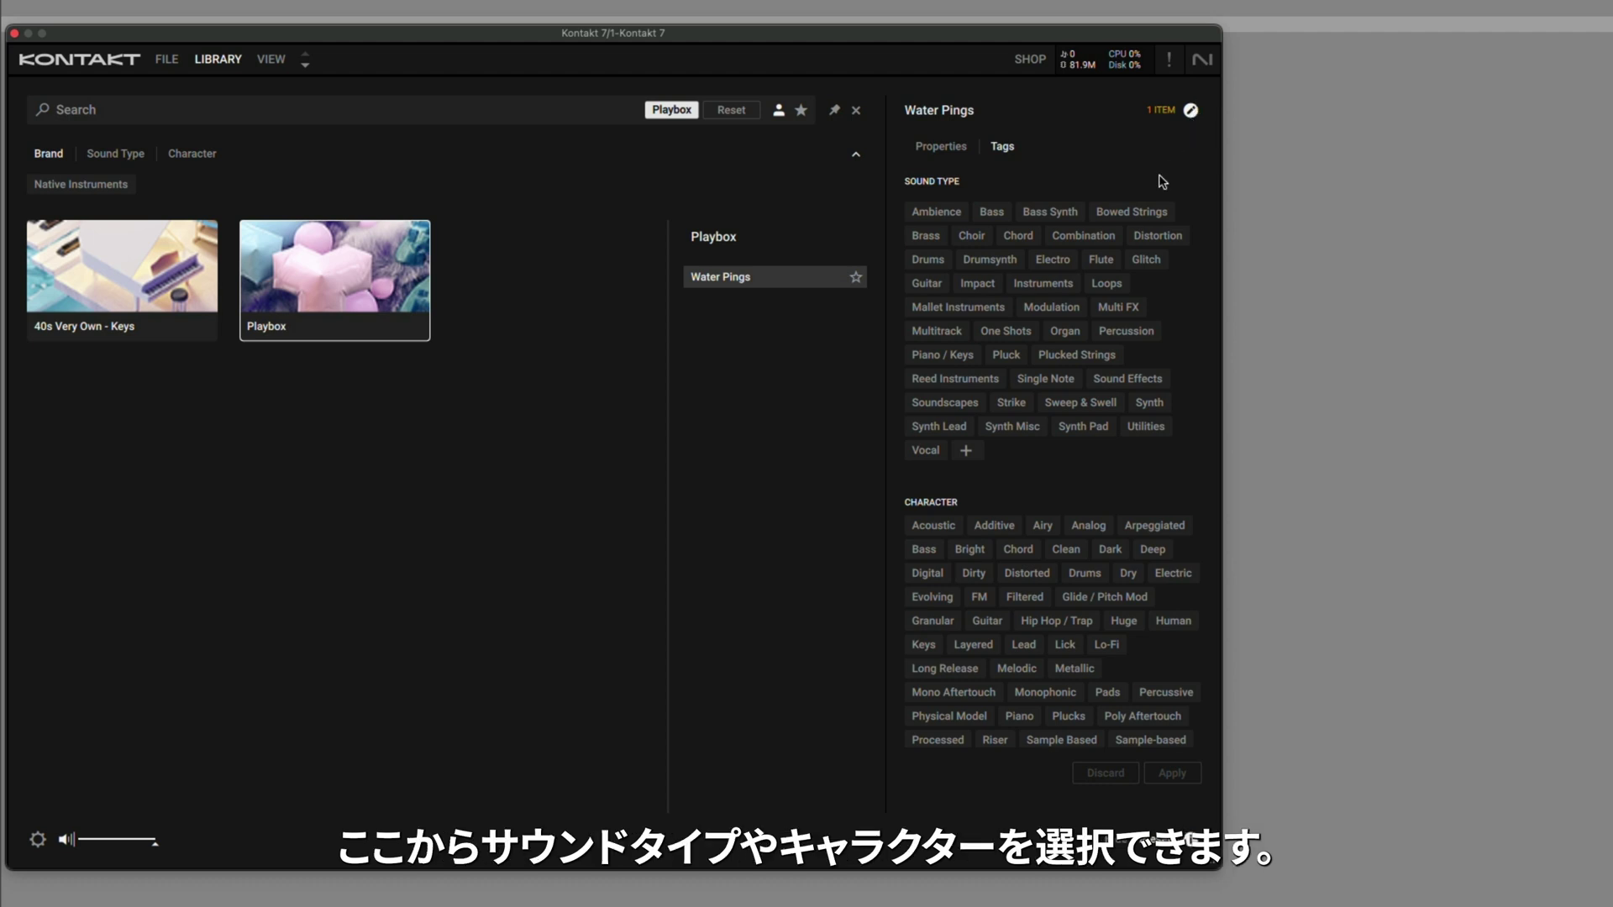
pyautogui.click(1062, 380)
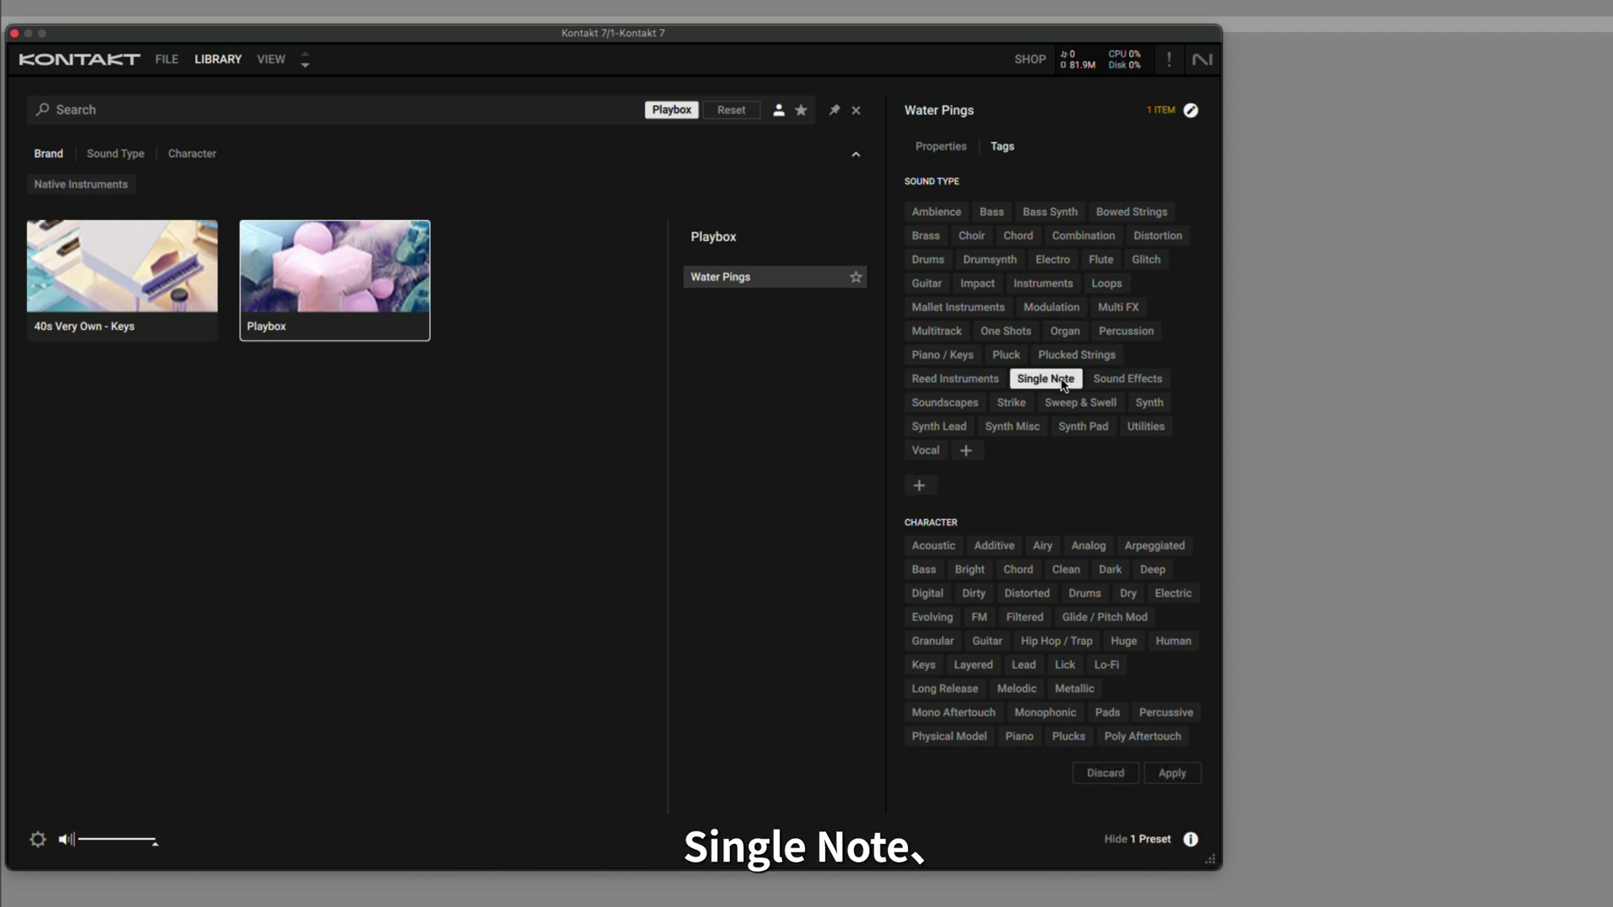
pyautogui.click(1127, 377)
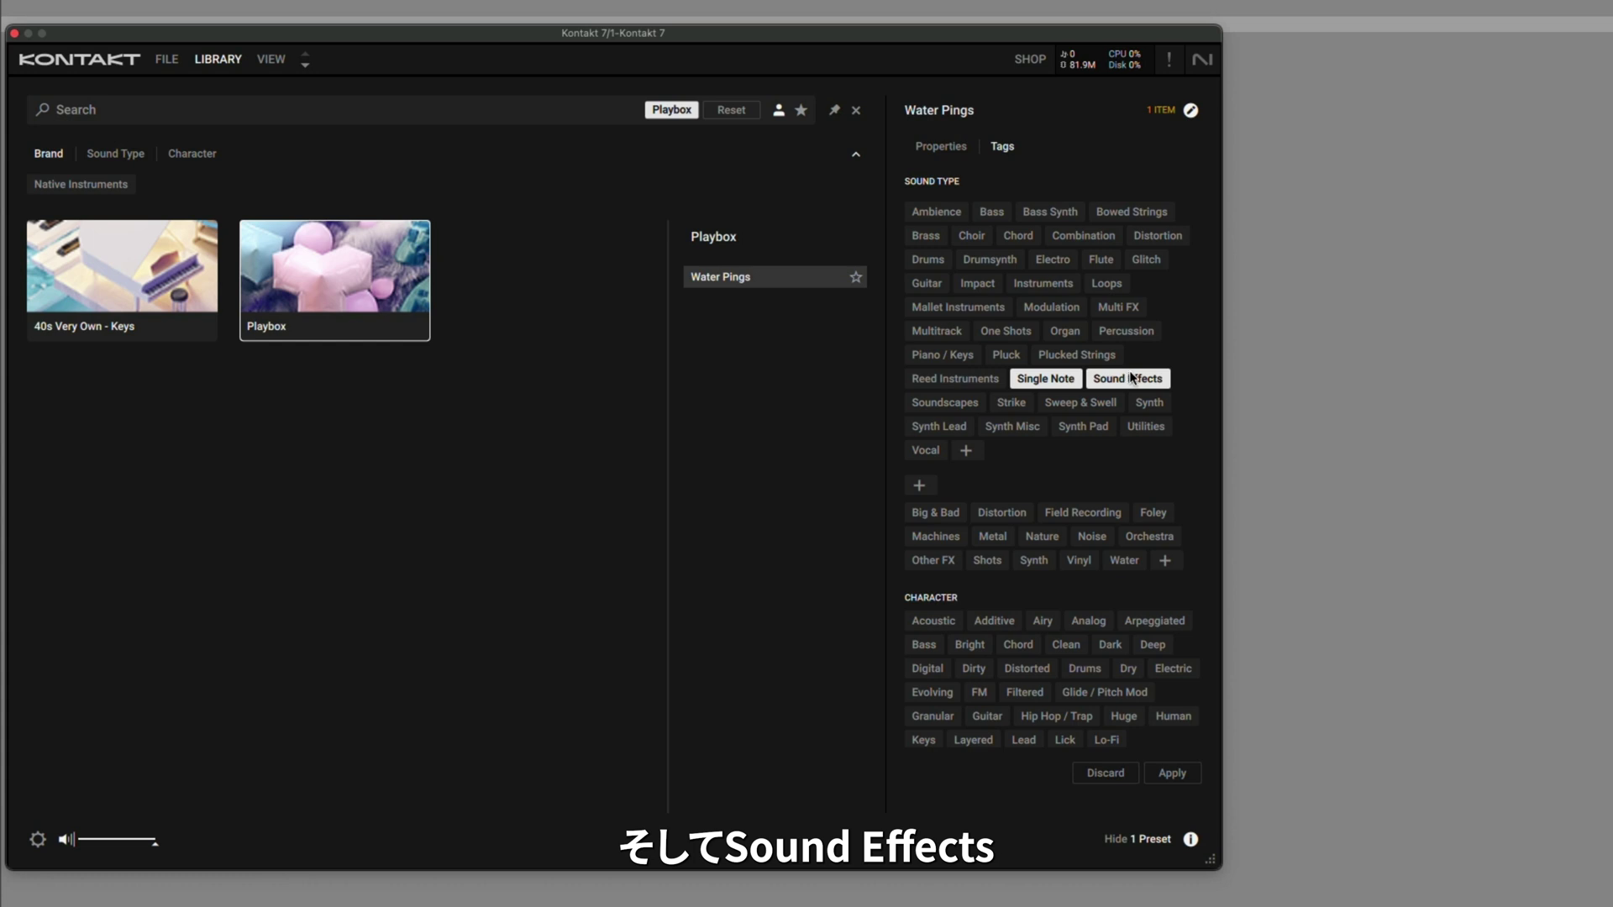
pyautogui.click(1035, 629)
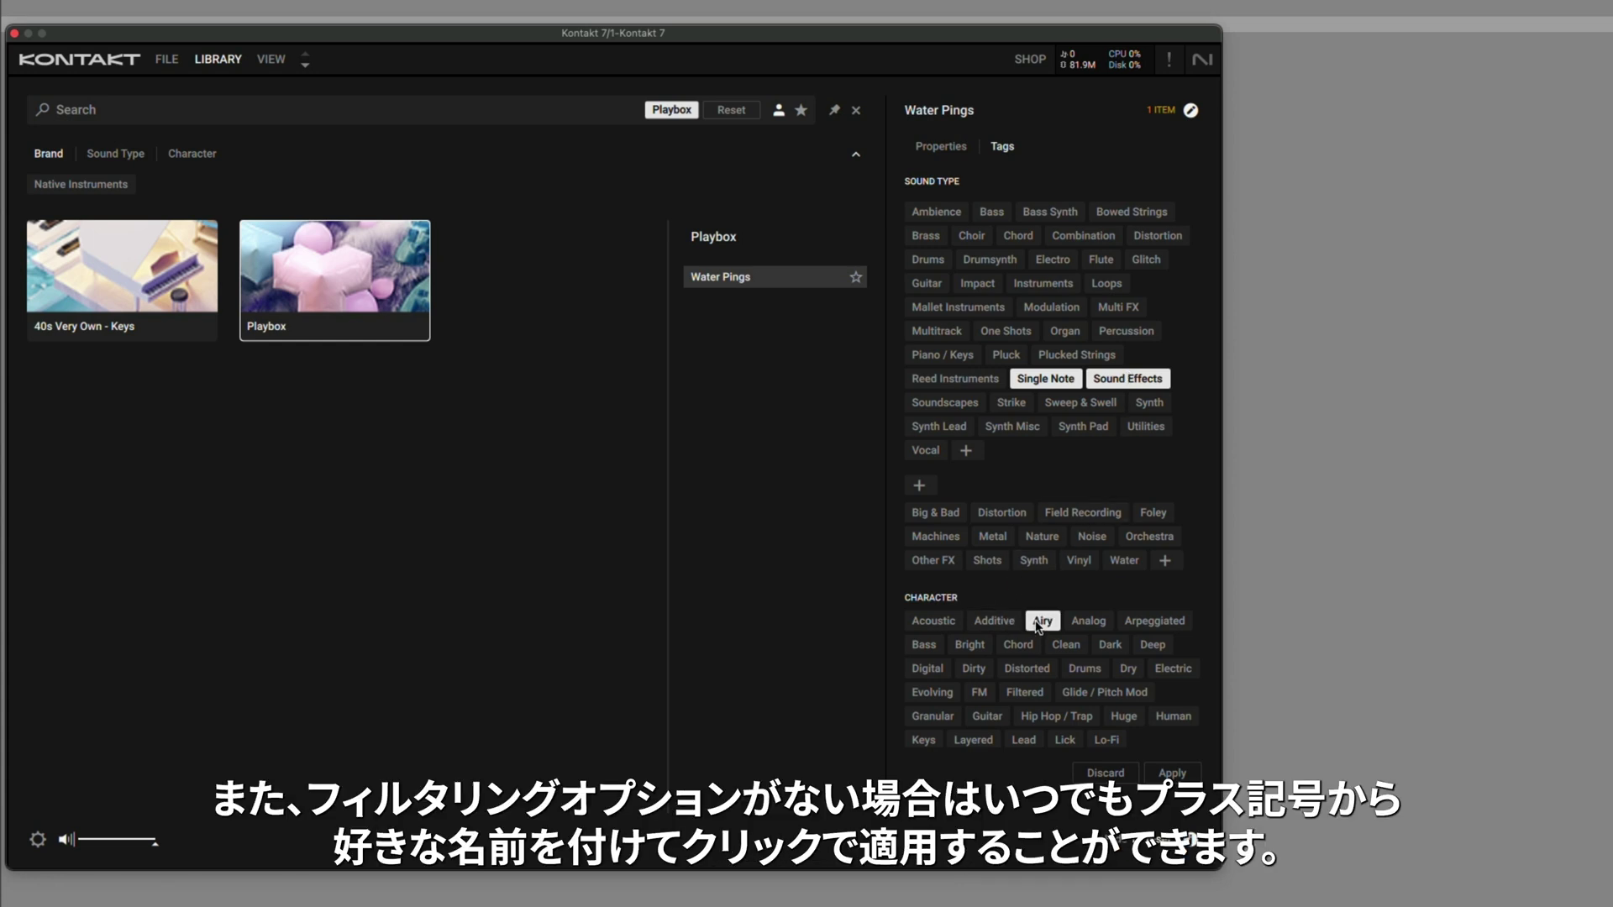
# Step: Add a new custom 'Water' character tag to the preset and apply the changes
pyautogui.scroll(-5, 1039, 628)
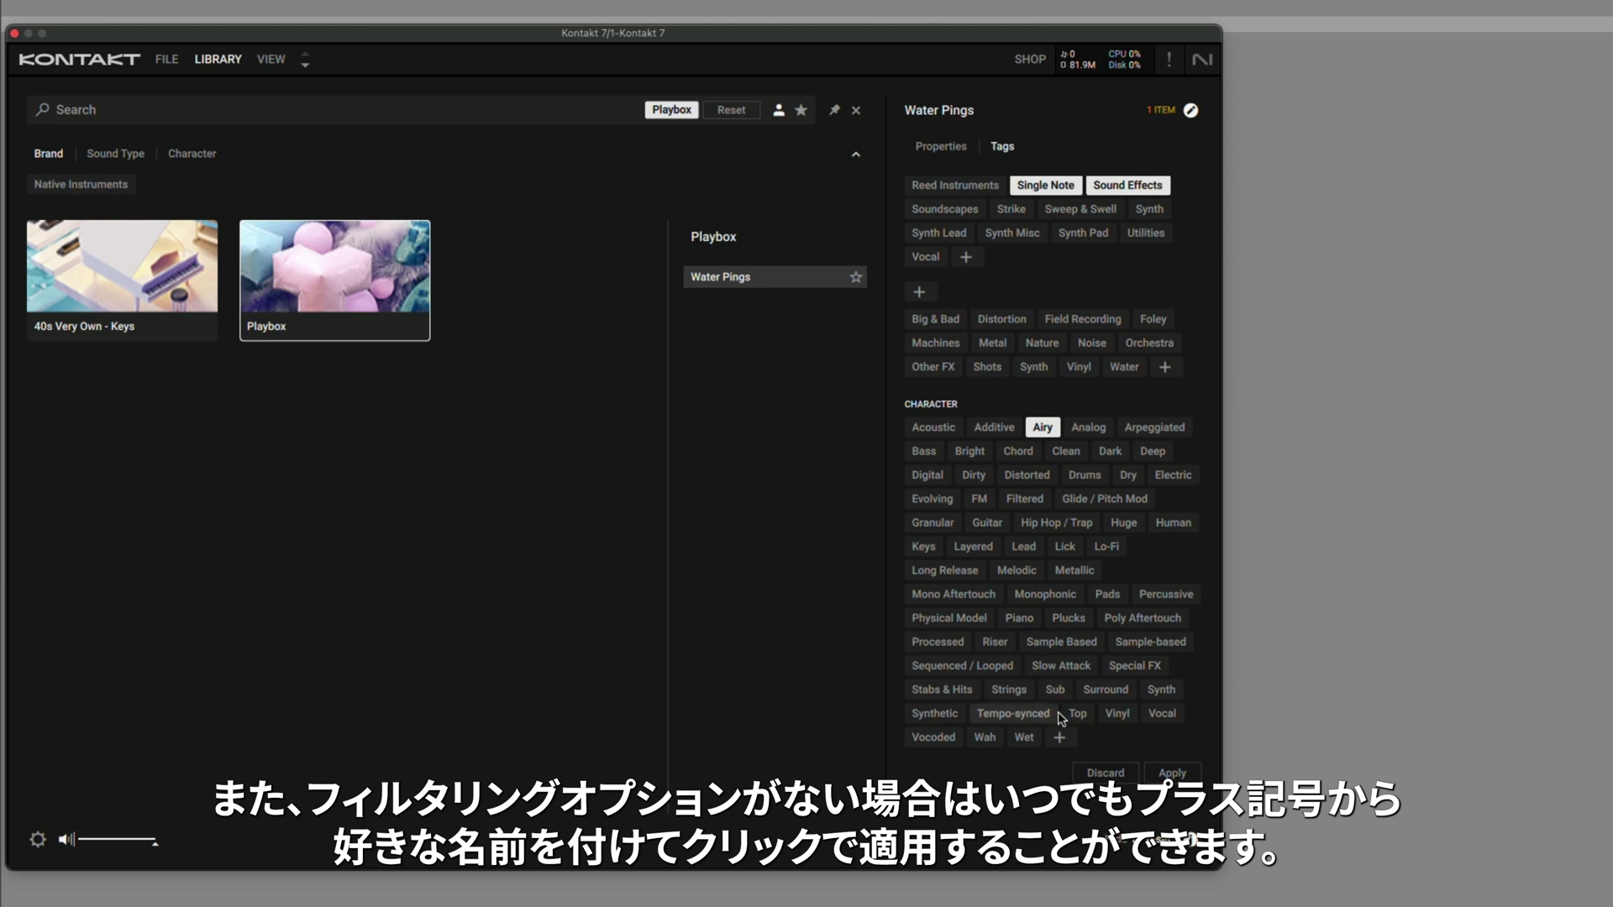
pyautogui.click(1061, 739)
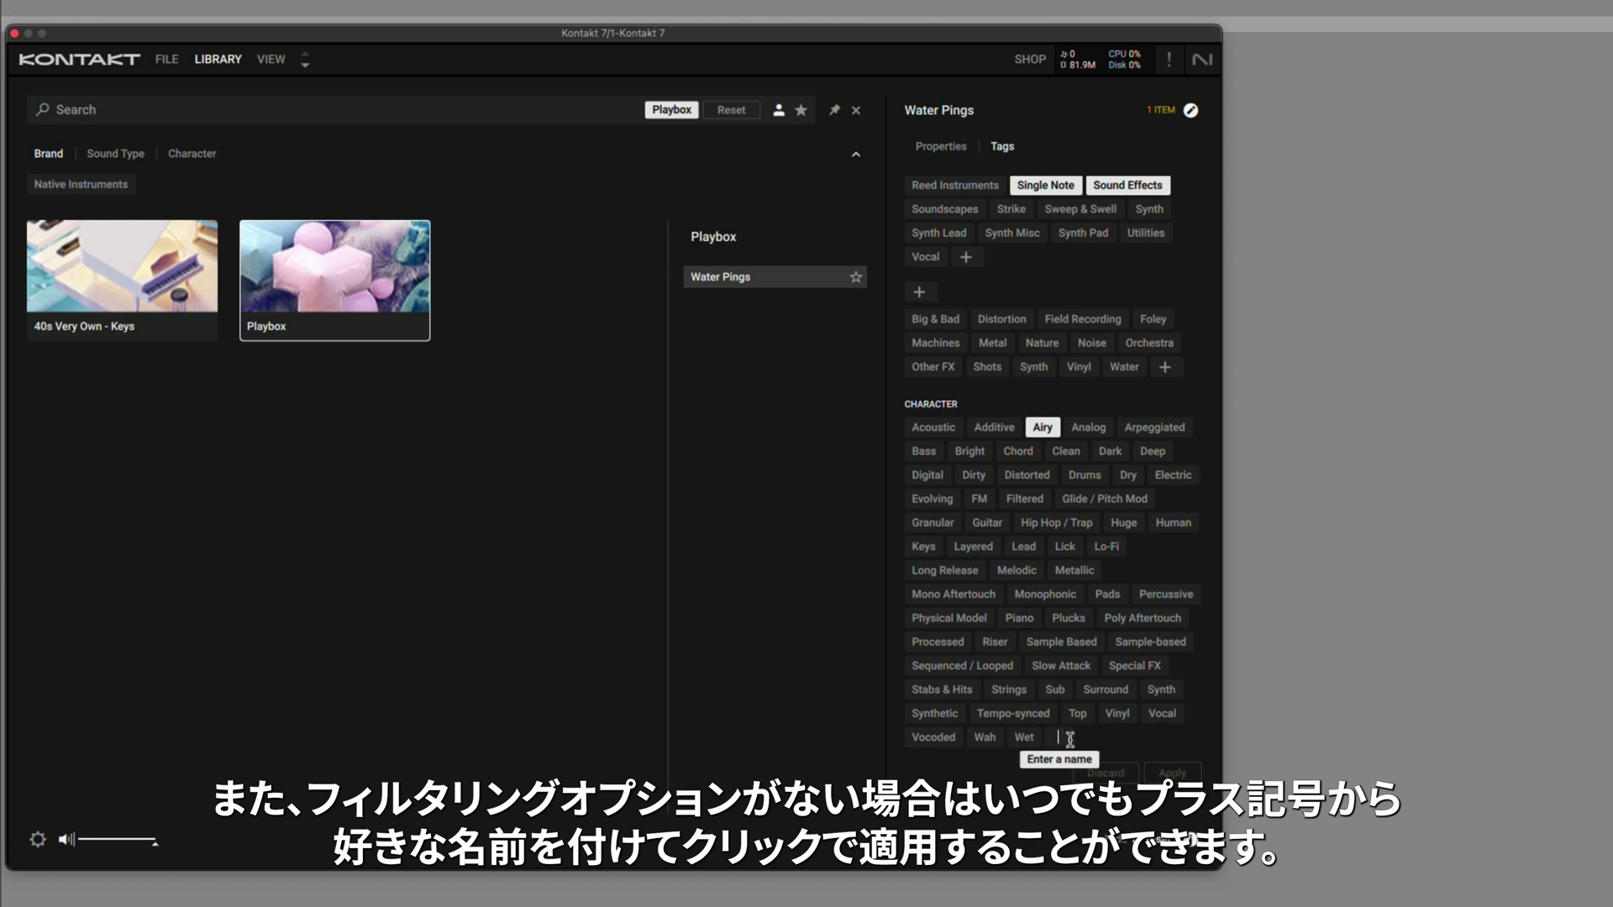
pyautogui.write('Water')
pyautogui.press('Return')
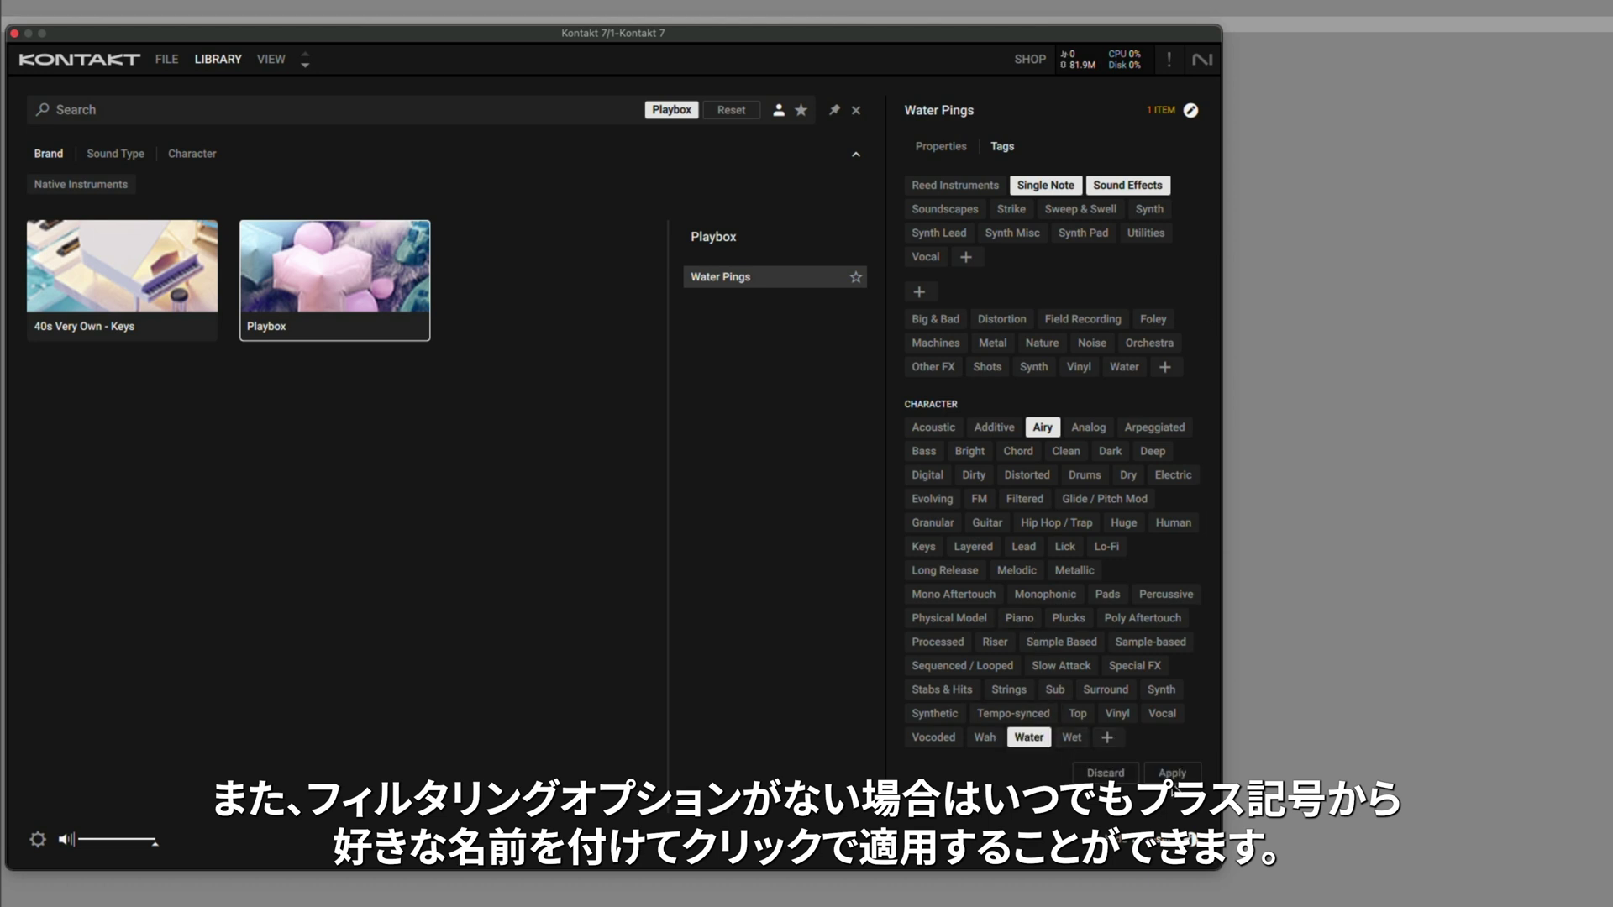
pyautogui.click(1171, 773)
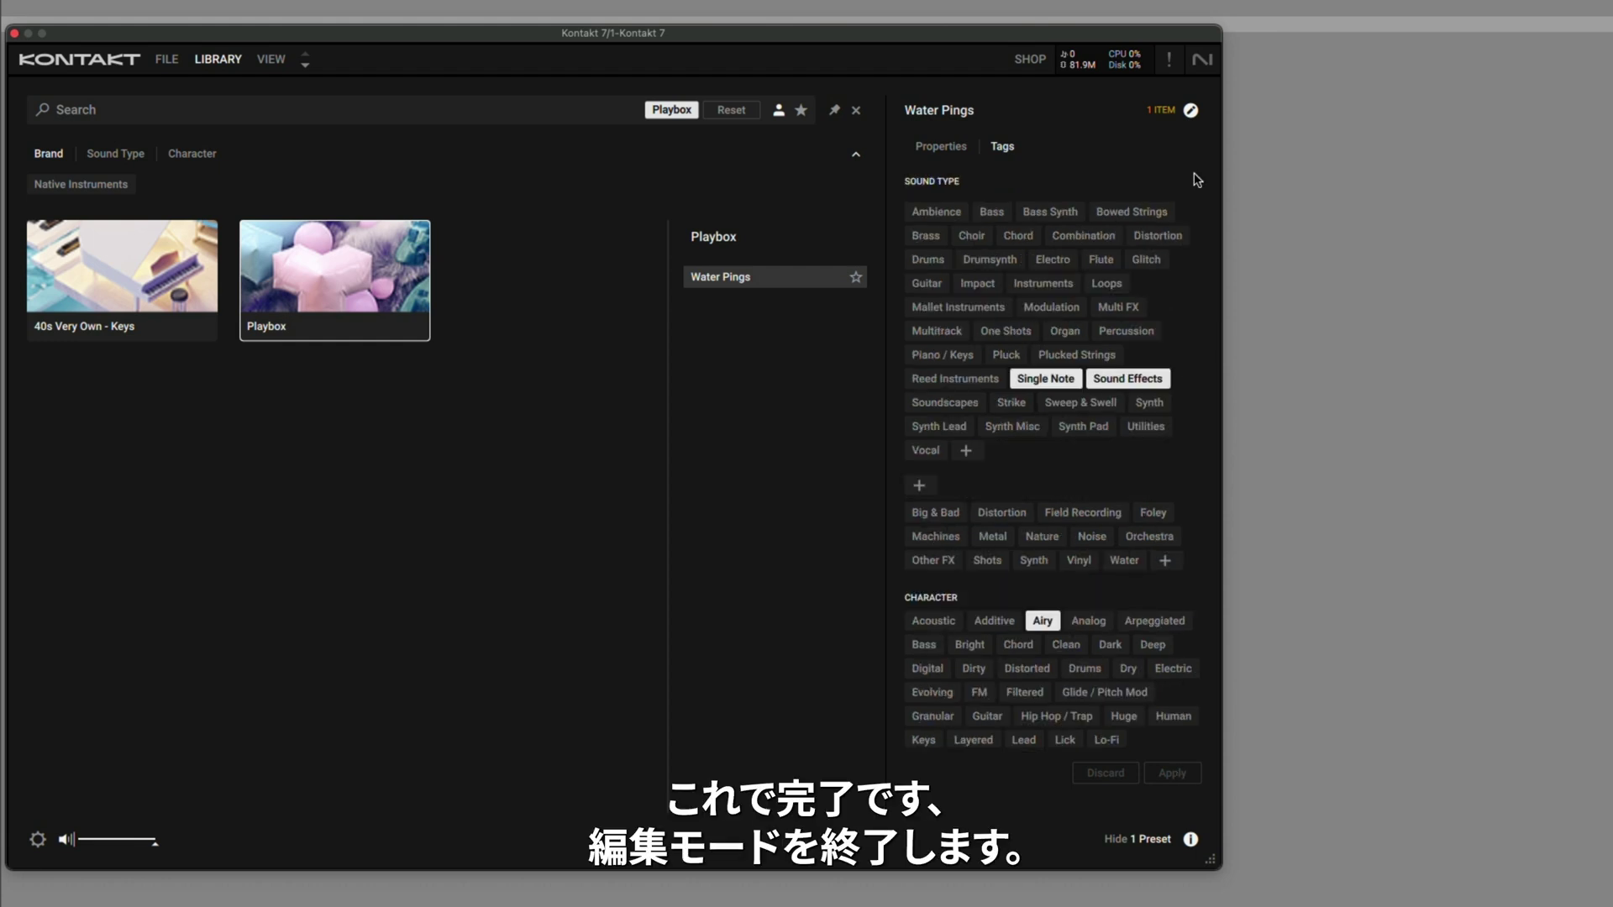
# Step: Filter user presets by the Water character tag and load Water Pings into Playbox
pyautogui.click(1191, 110)
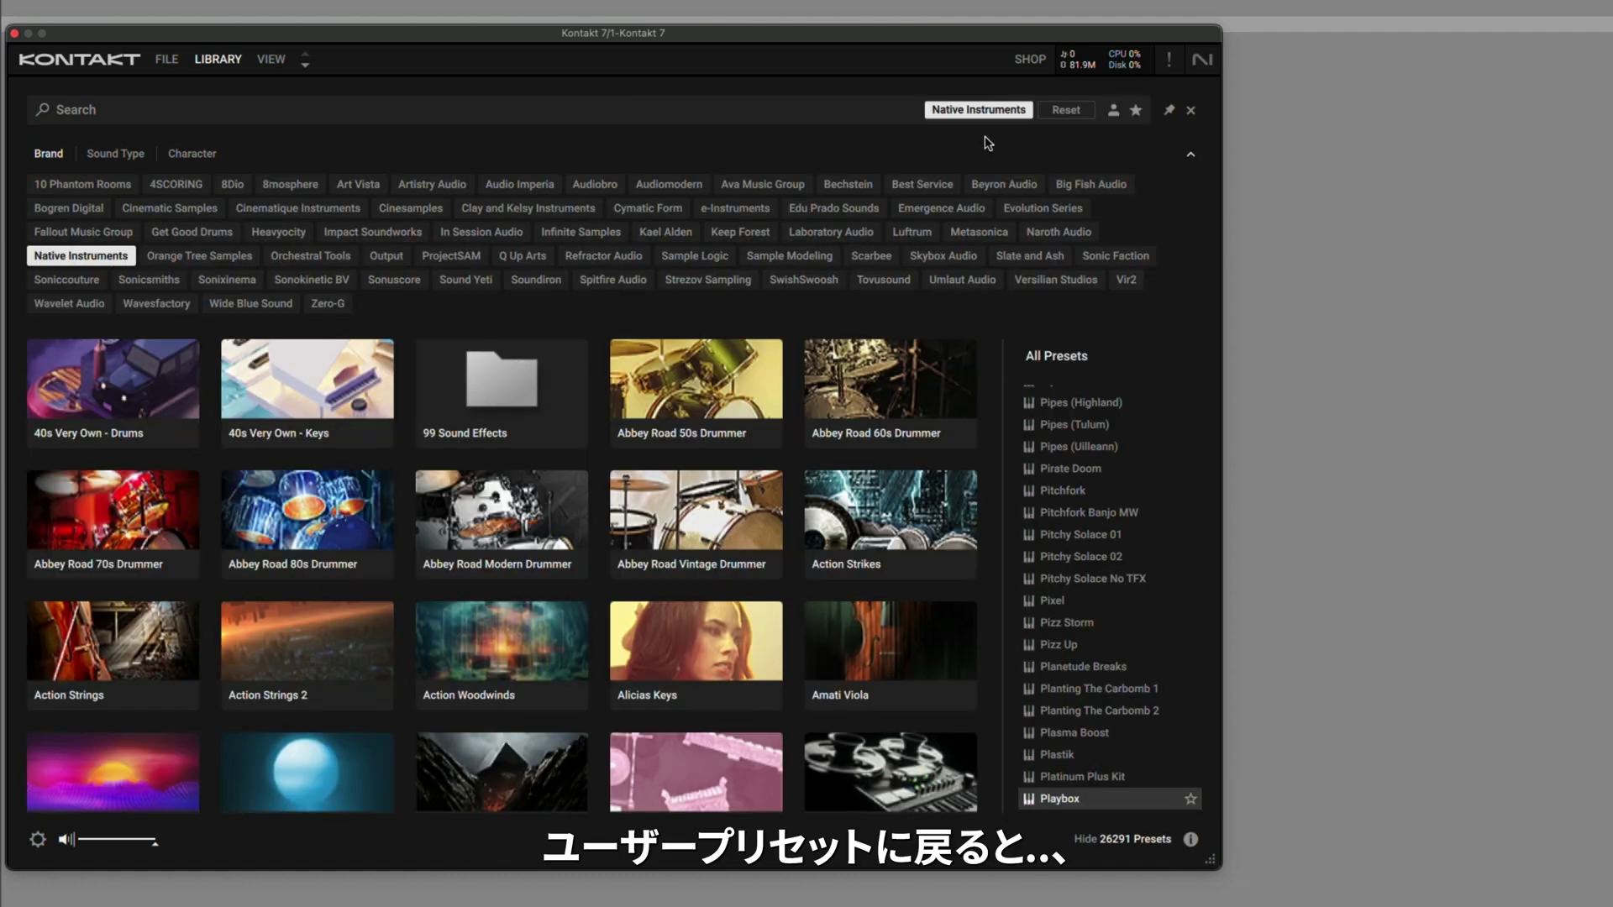
pyautogui.click(1113, 111)
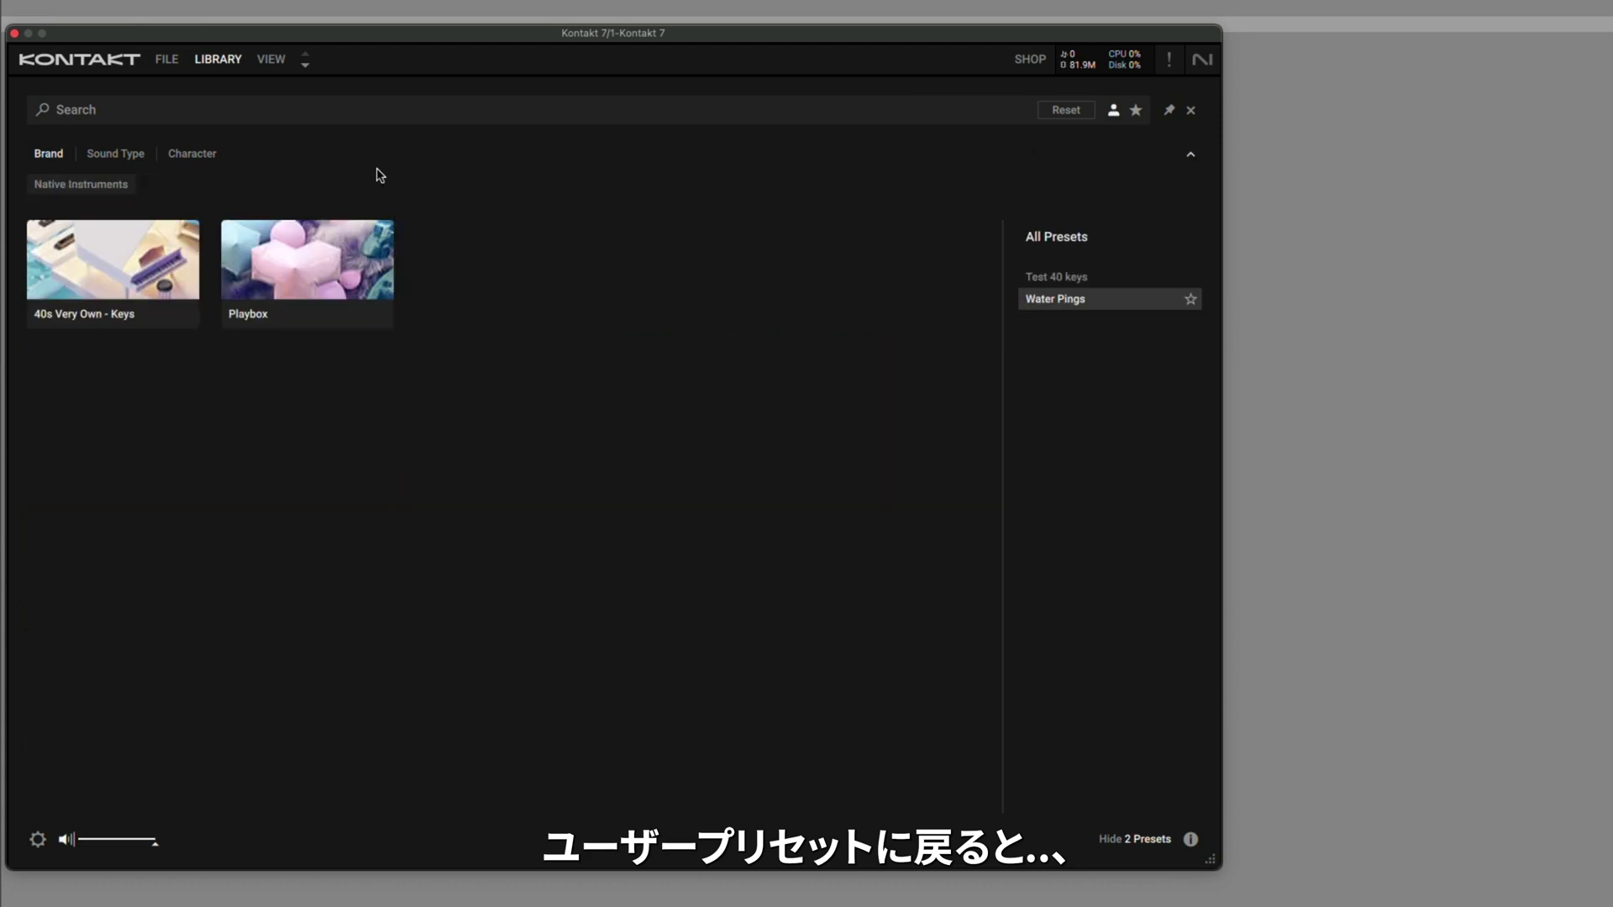
pyautogui.click(122, 158)
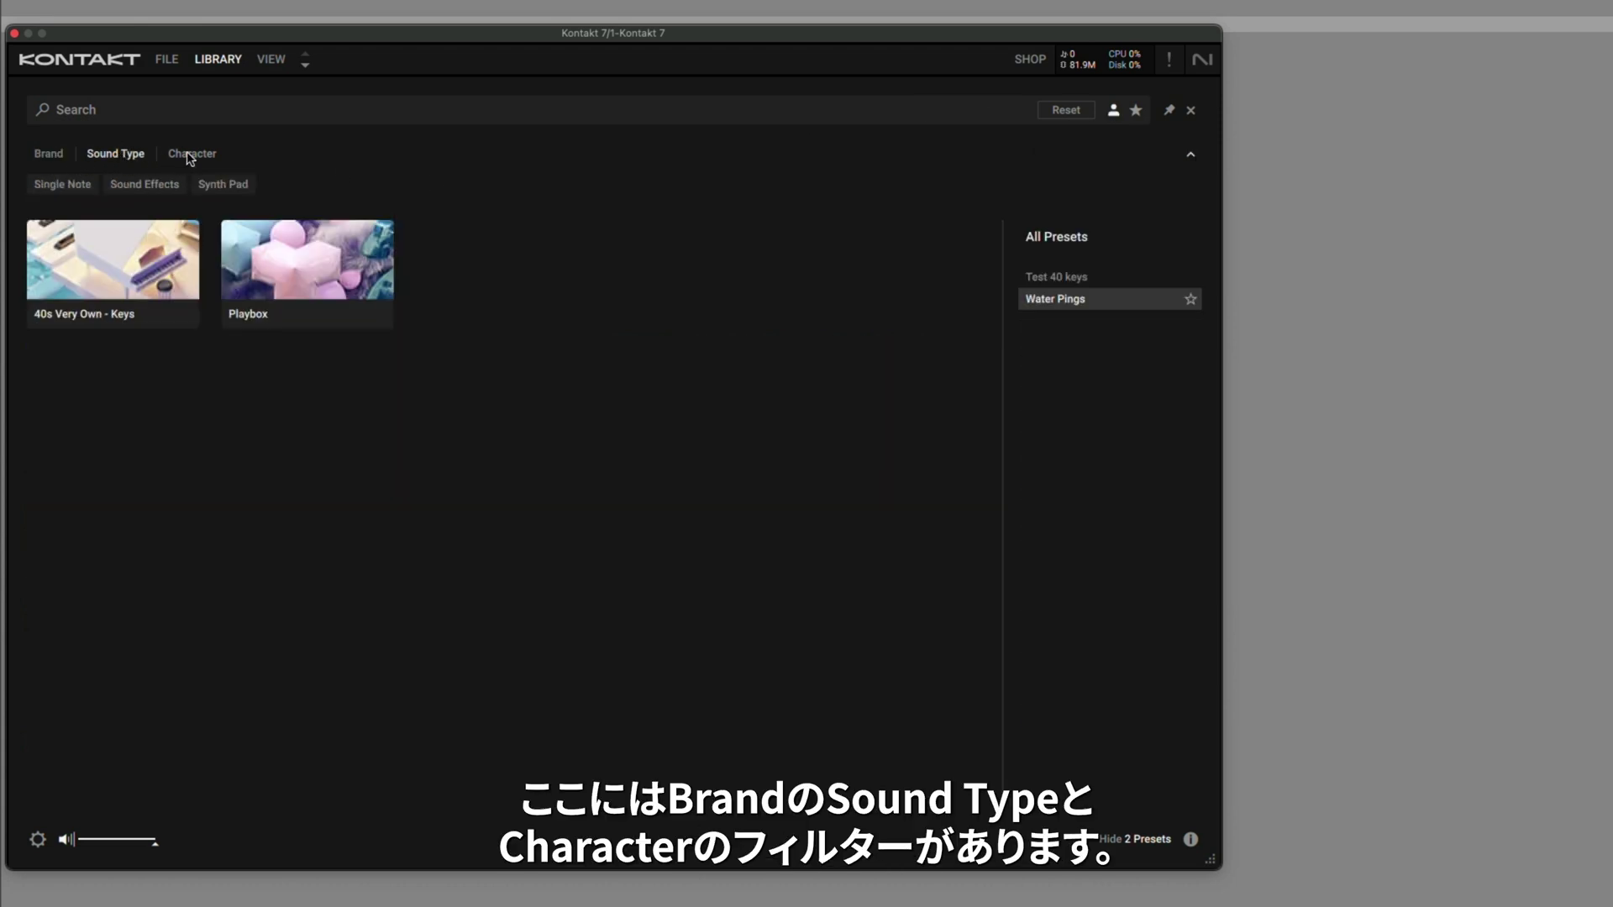
pyautogui.click(190, 158)
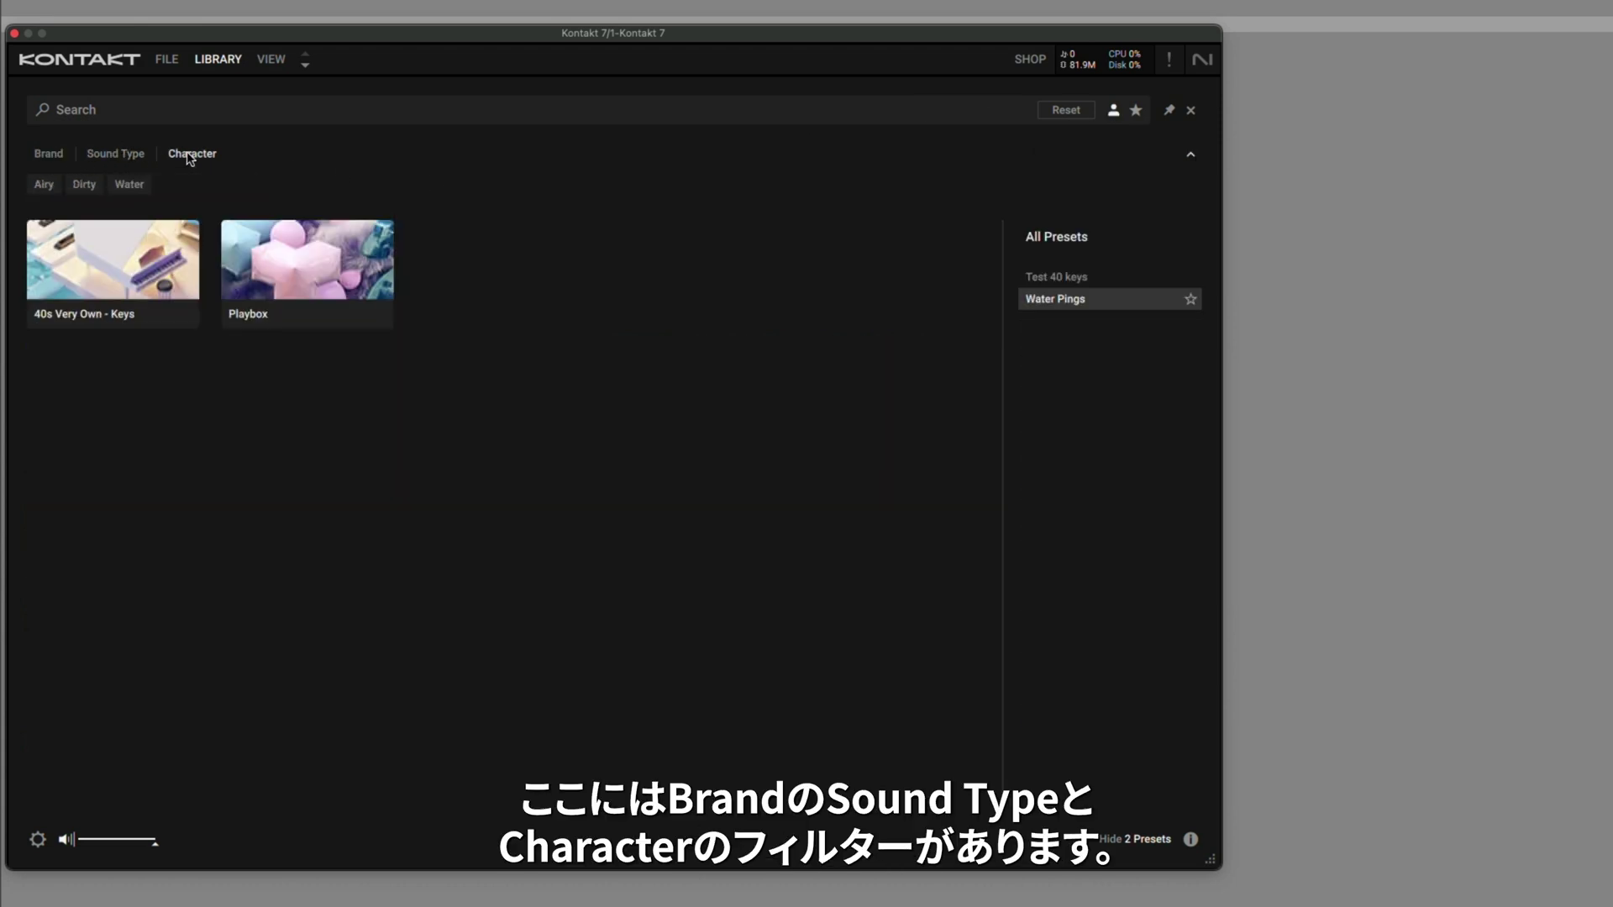
pyautogui.click(128, 187)
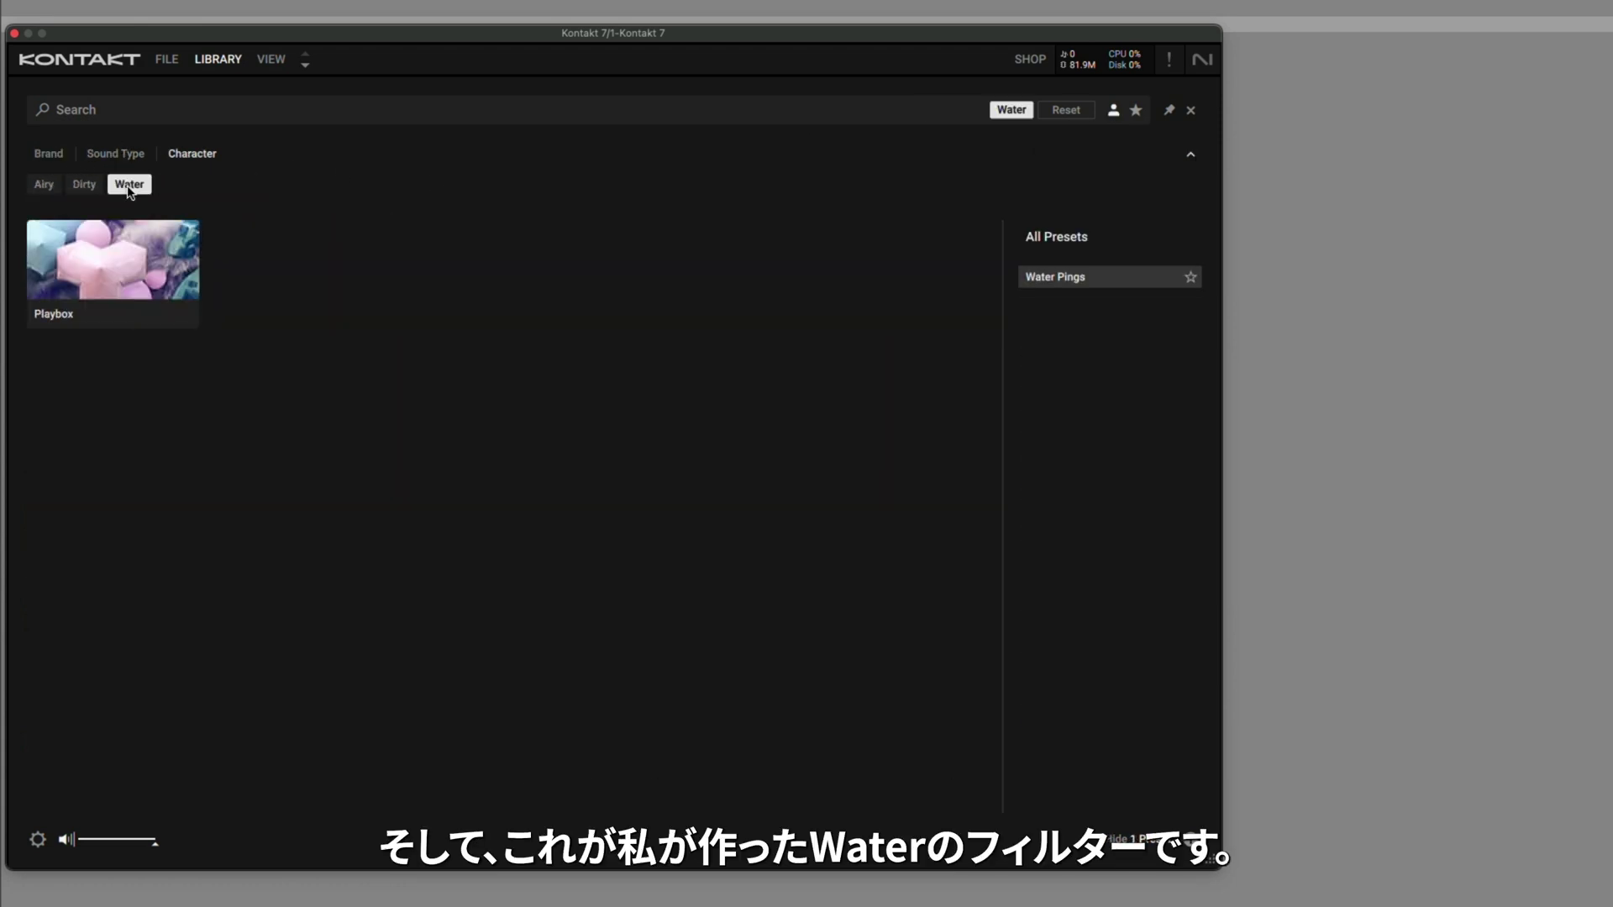
pyautogui.doubleClick(1039, 282)
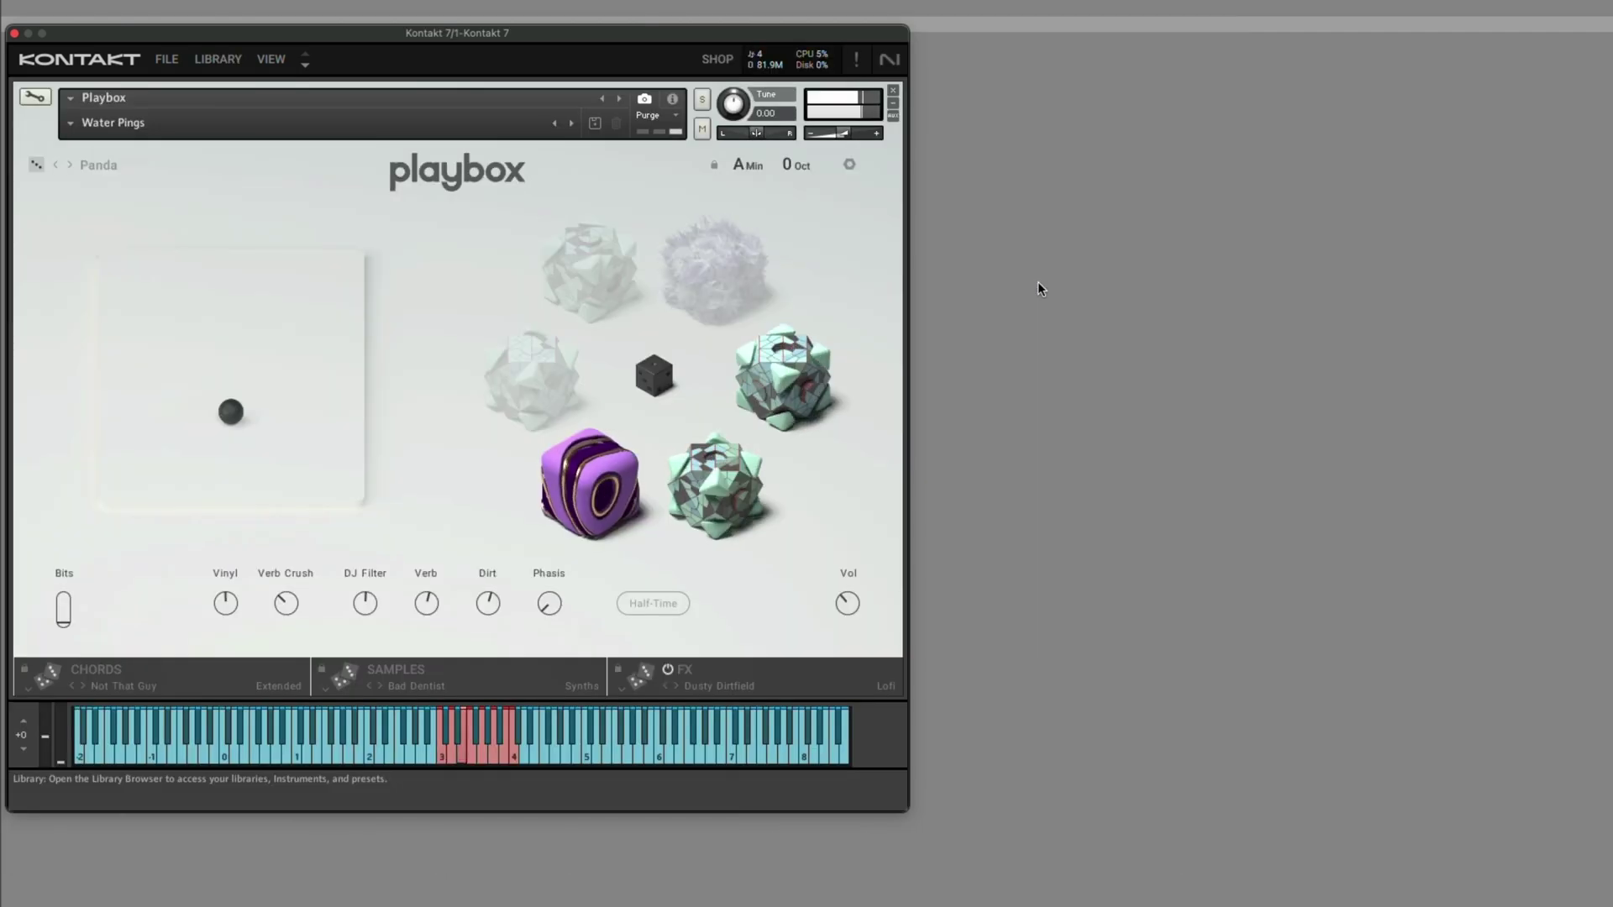